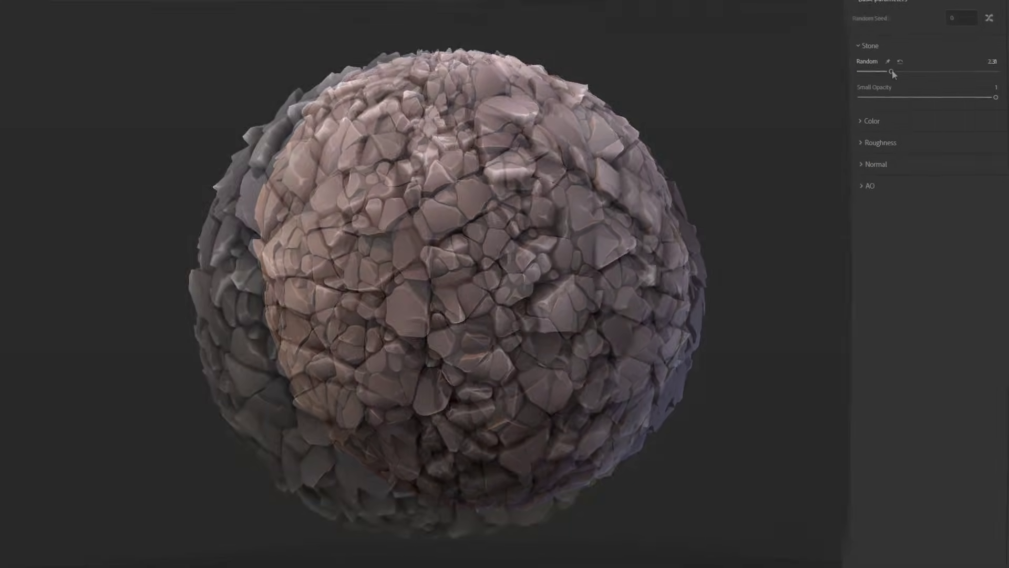
Raise the Random value to reshuffle the stones and set the stone colour to muted blue.
{"action": "left_click_drag", "start_coordinate": [892, 73], "coordinate": [925, 77]}
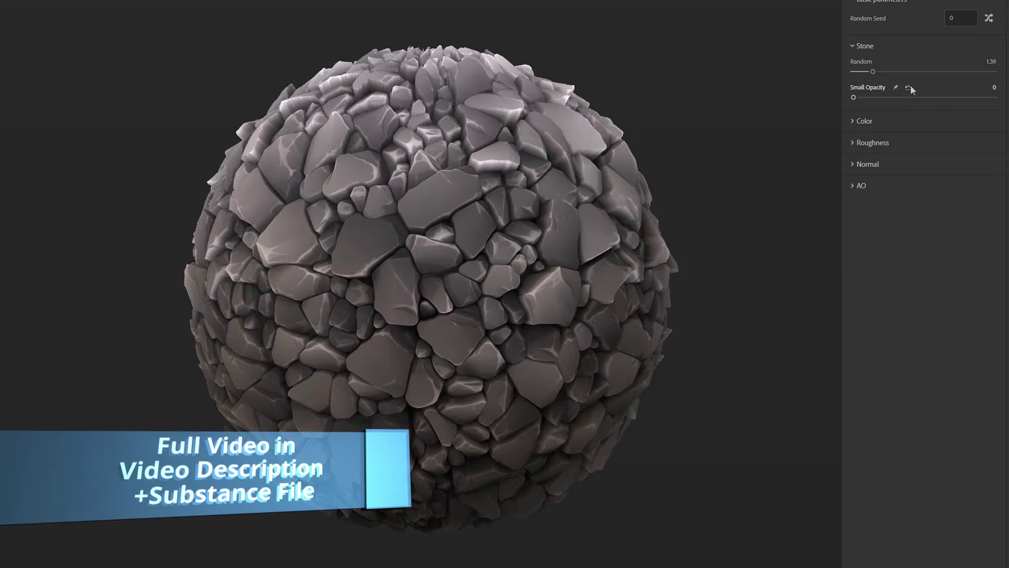
{"action": "left_click", "coordinate": [862, 45]}
{"action": "left_click", "coordinate": [864, 67]}
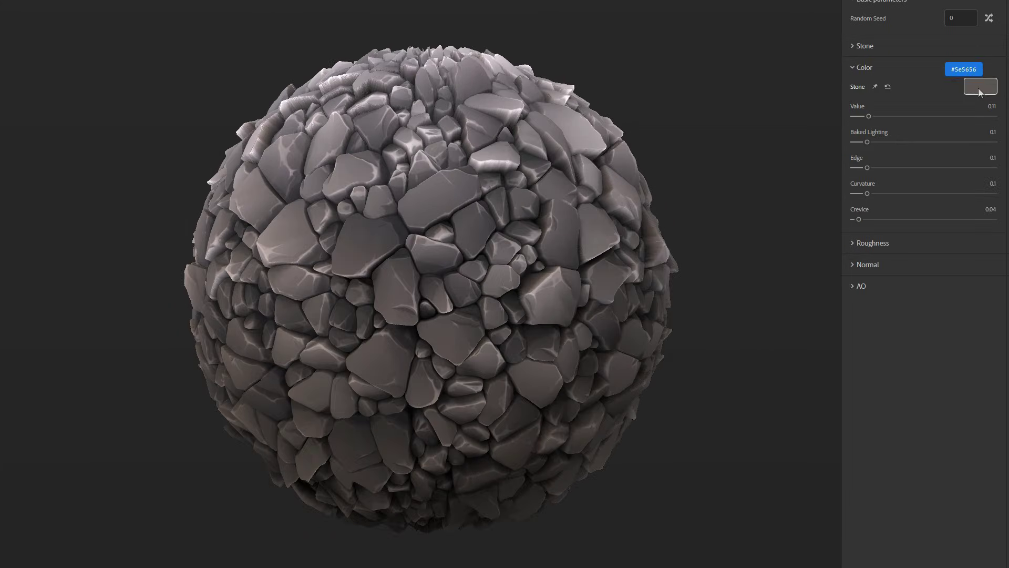
{"action": "left_click", "coordinate": [979, 93]}
{"action": "left_click", "coordinate": [692, 248]}
Lower the stone Value, zero Baked Lighting, Edge and Curvature, and adjust Roughness.
{"action": "left_click_drag", "start_coordinate": [868, 116], "coordinate": [833, 138]}
{"action": "left_click", "coordinate": [862, 115]}
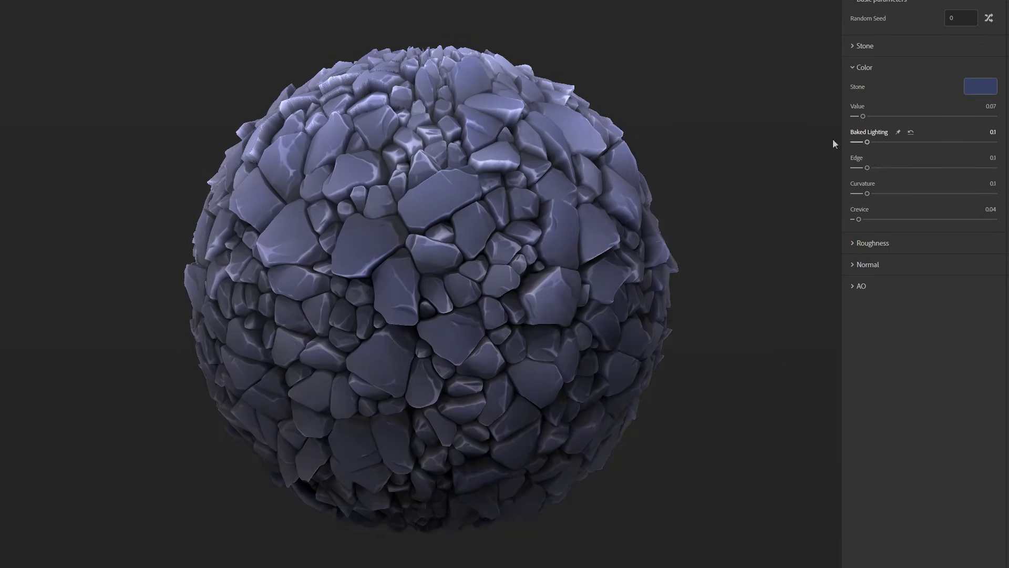
{"action": "left_click_drag", "start_coordinate": [867, 167], "coordinate": [834, 162]}
{"action": "left_click_drag", "start_coordinate": [863, 194], "coordinate": [858, 215]}
{"action": "left_click", "coordinate": [866, 243]}
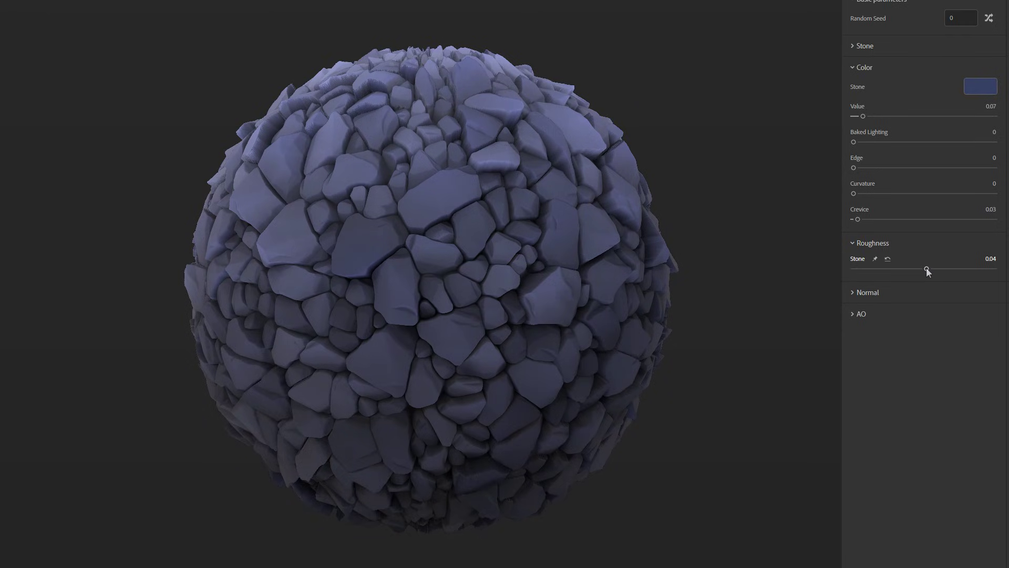
{"action": "left_click_drag", "start_coordinate": [924, 268], "coordinate": [909, 272]}
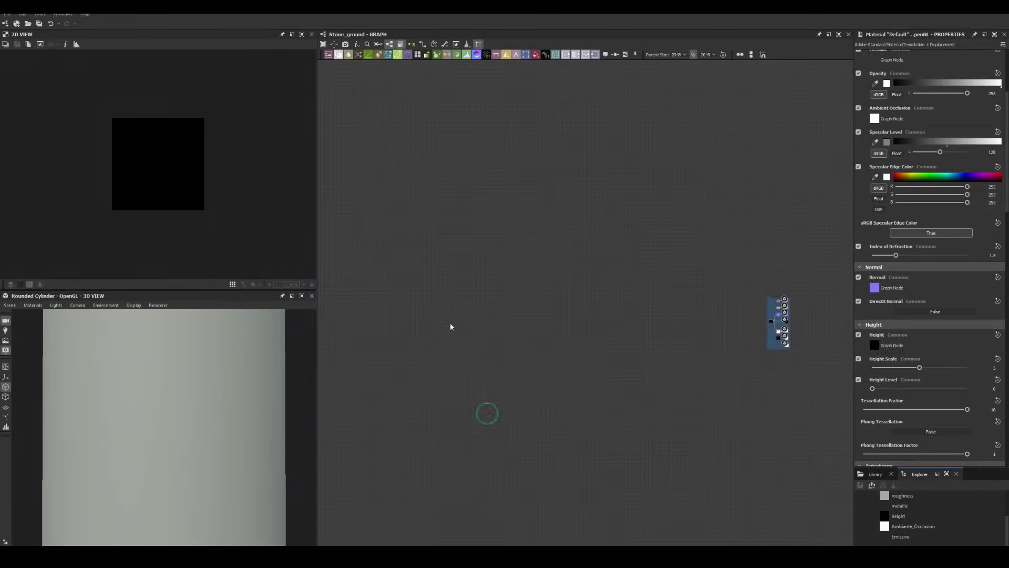
Set the Tile Sampler to the Disc pattern with X/Y Amount 10 for the stone cells.
{"action": "scroll", "coordinate": [930, 315], "scroll_direction": "down", "scroll_amount": 5}
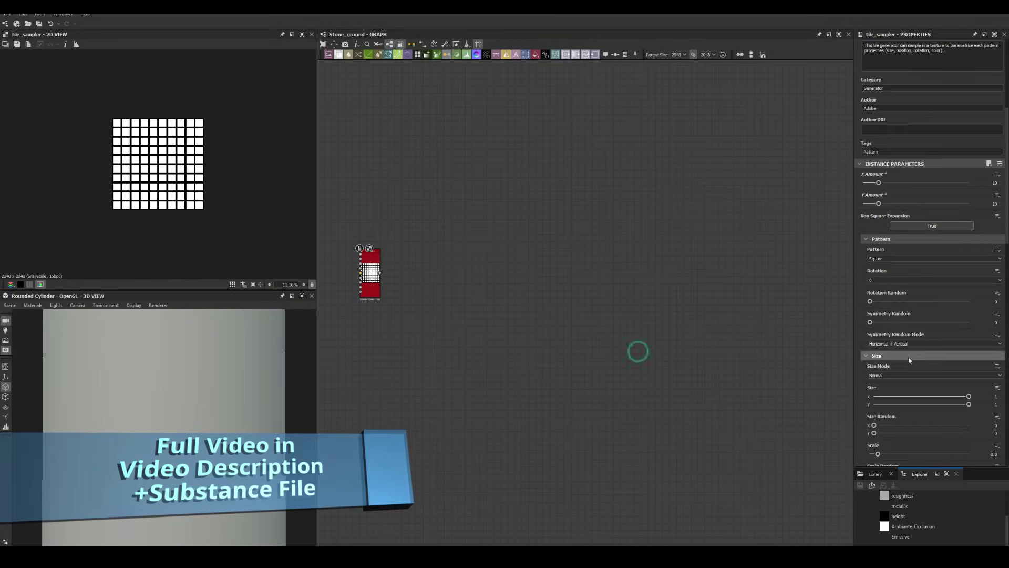
{"action": "left_click", "coordinate": [896, 258]}
{"action": "scroll", "coordinate": [893, 368], "scroll_direction": "down", "scroll_amount": 3}
{"action": "left_click_drag", "start_coordinate": [878, 359], "coordinate": [870, 360]}
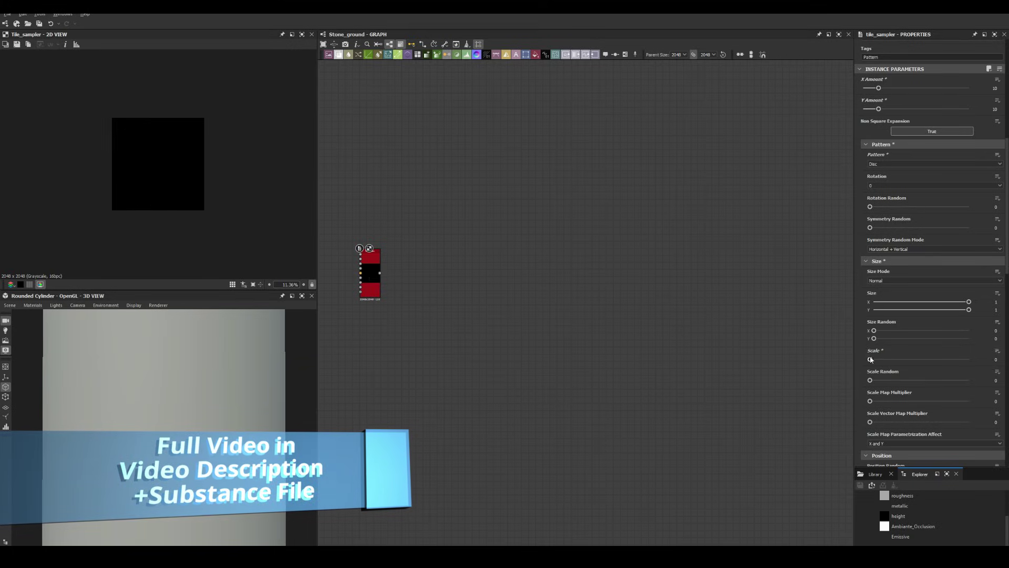
{"action": "scroll", "coordinate": [873, 402], "scroll_direction": "down", "scroll_amount": 2}
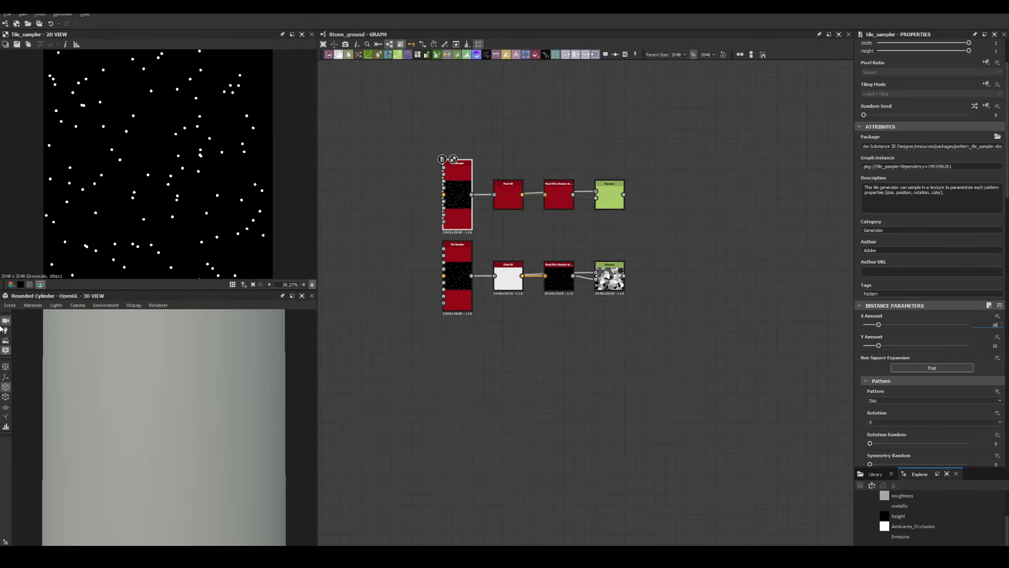
Threshold the lower Distance output with a Histogram Scan at Position 0.26.
{"action": "middle_click_drag", "start_coordinate": [610, 236], "coordinate": [524, 313]}
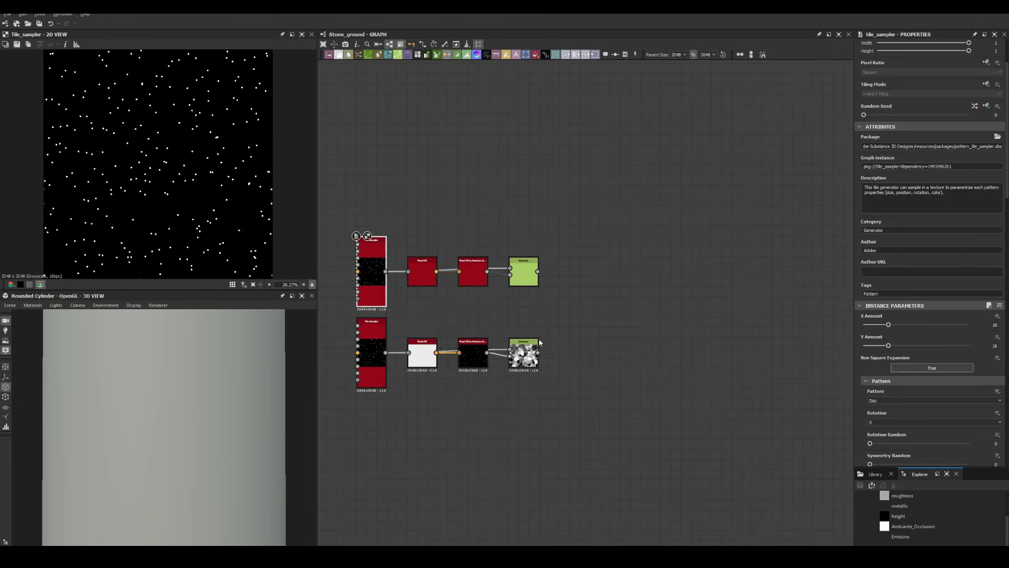
{"action": "left_click", "coordinate": [524, 353]}
{"action": "left_click_drag", "start_coordinate": [863, 395], "coordinate": [891, 395]}
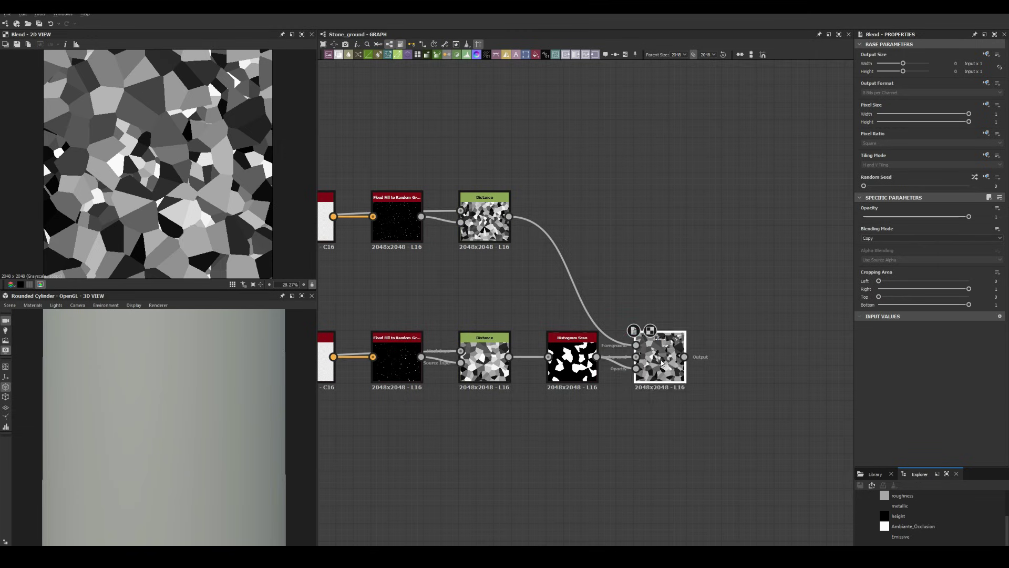
Add an Edge Detect node with Edge Width 1.56 and Roundness 1.13.
{"action": "key", "text": "space"}
{"action": "type", "text": "edge"}
{"action": "key", "text": "Return"}
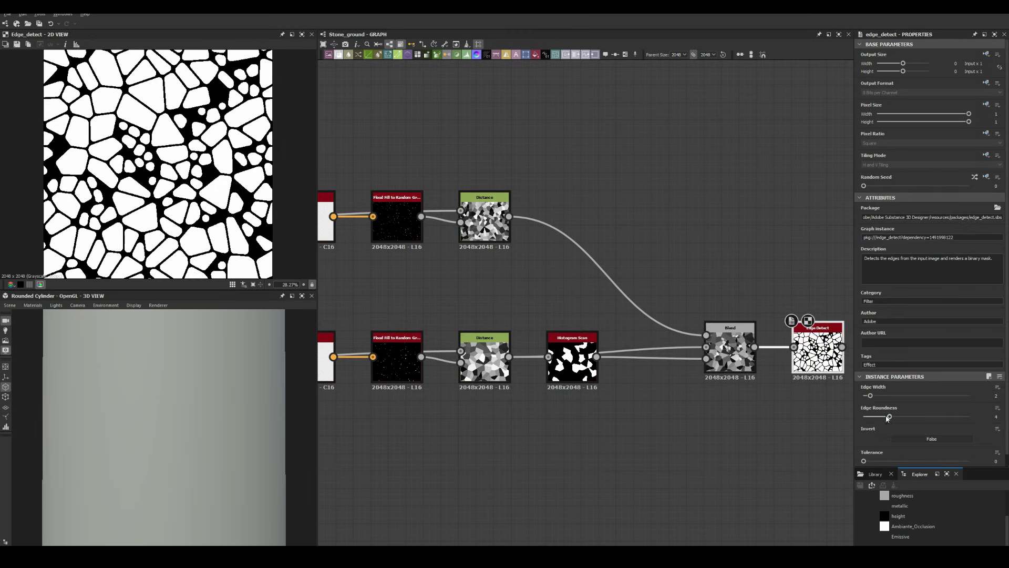
{"action": "left_click_drag", "start_coordinate": [870, 395], "coordinate": [867, 395]}
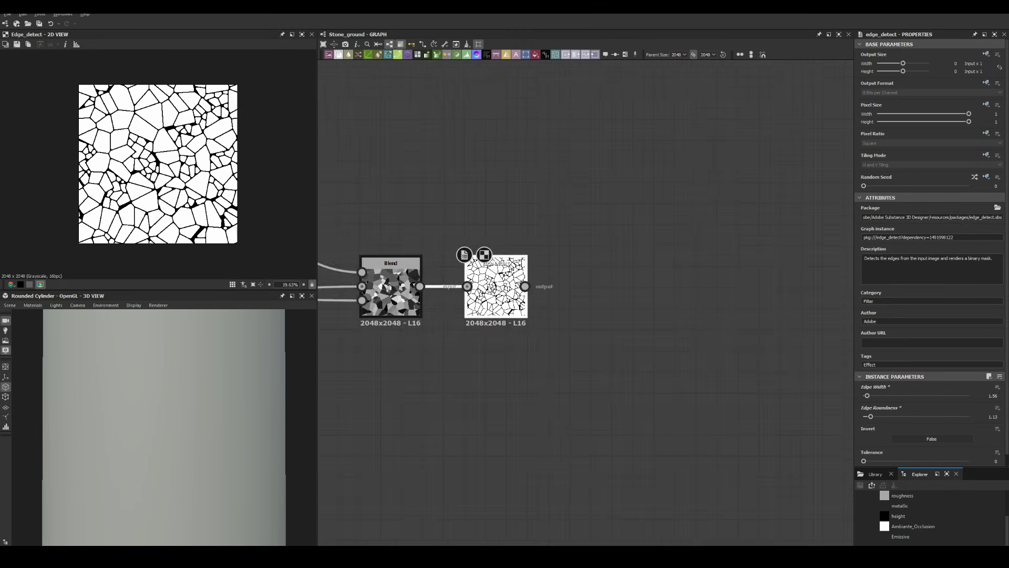
Duplicate the top cell-generation chain to make a third chain.
{"action": "scroll", "coordinate": [625, 220], "scroll_direction": "down", "scroll_amount": 2}
{"action": "scroll", "coordinate": [554, 183], "scroll_direction": "down", "scroll_amount": 2}
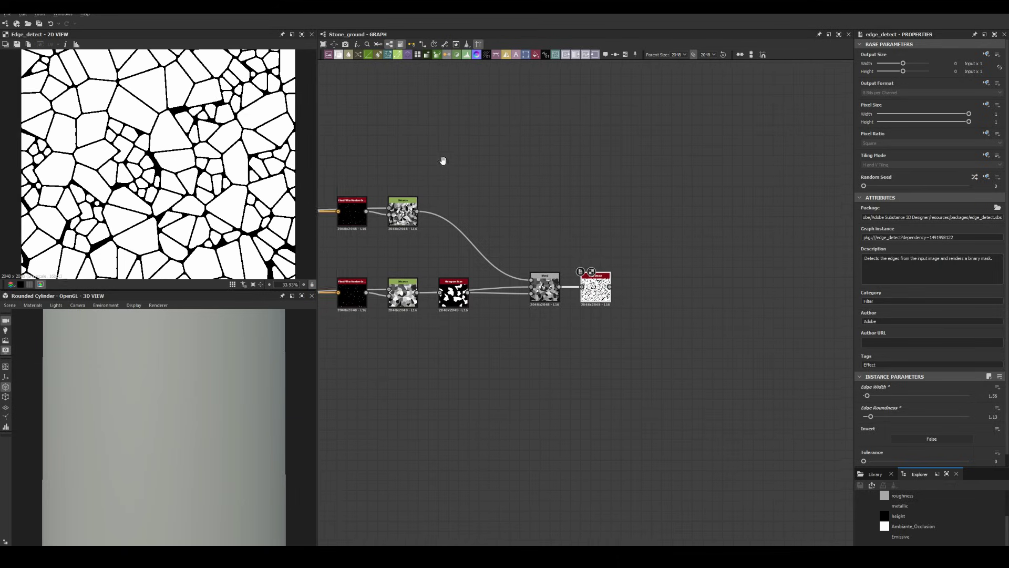
{"action": "scroll", "coordinate": [441, 160], "scroll_direction": "up", "scroll_amount": 2}
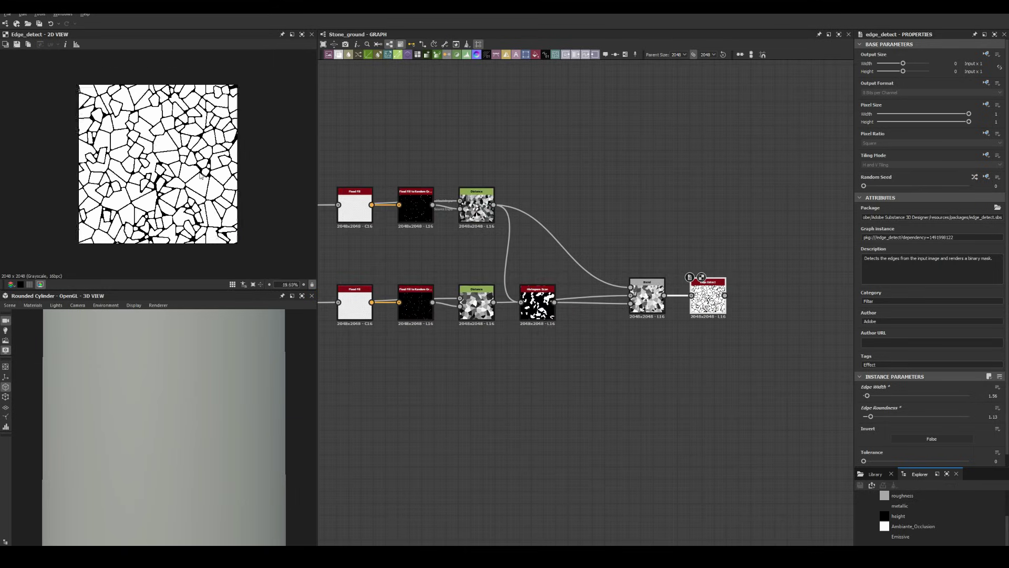
{"action": "scroll", "coordinate": [173, 177], "scroll_direction": "down", "scroll_amount": 2}
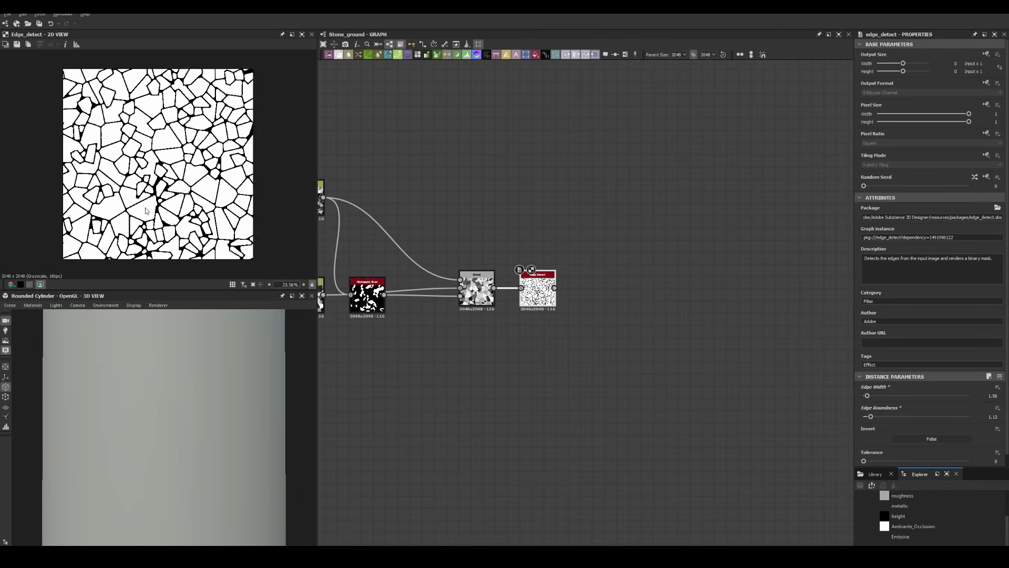
{"action": "middle_click_drag", "start_coordinate": [561, 179], "coordinate": [499, 158]}
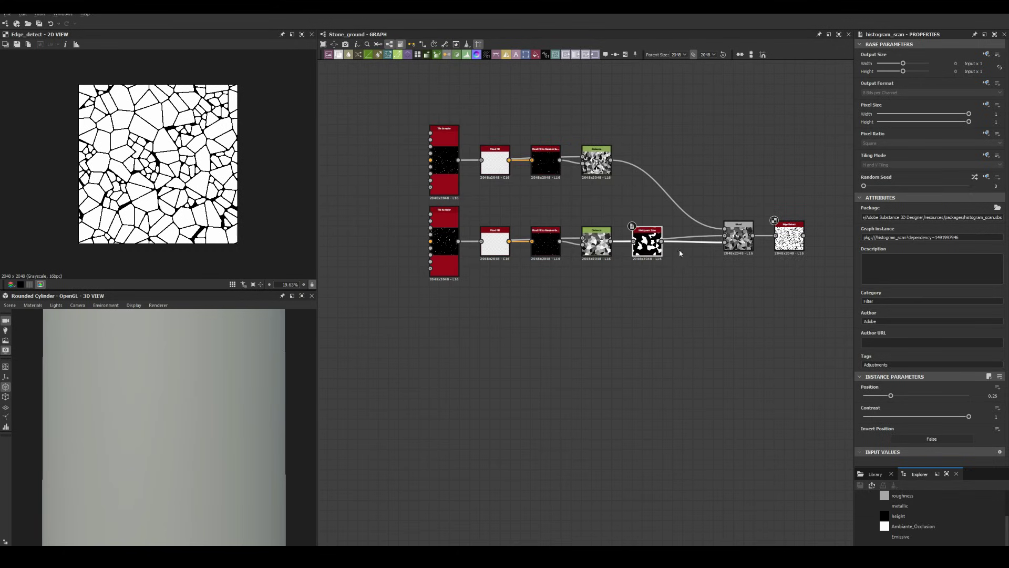
{"action": "key", "text": "ctrl+v"}
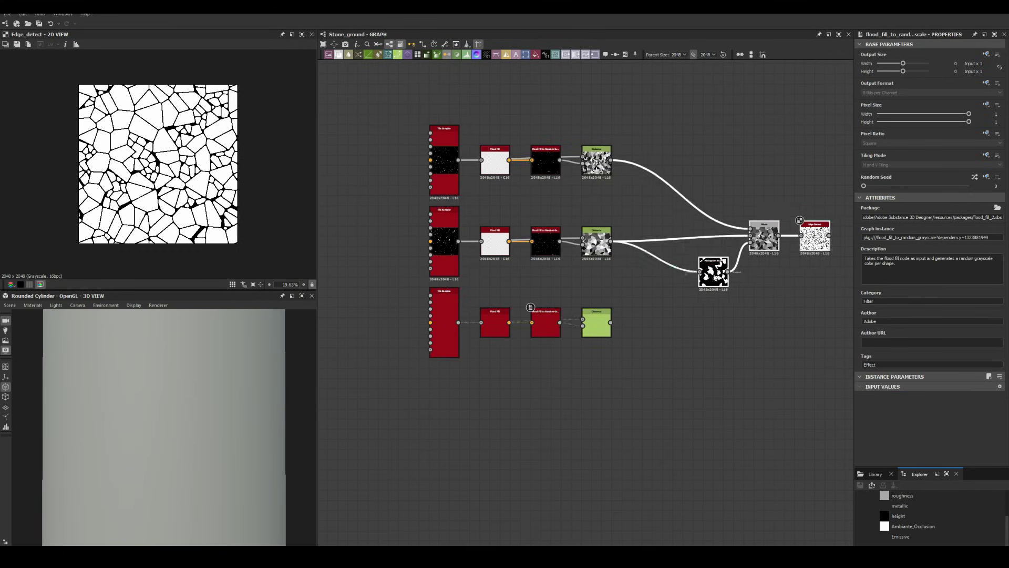
Attach a Histogram Scan to the bottom chain's Distance output.
{"action": "left_click_drag", "start_coordinate": [800, 220], "coordinate": [854, 224]}
{"action": "left_click", "coordinate": [444, 315]}
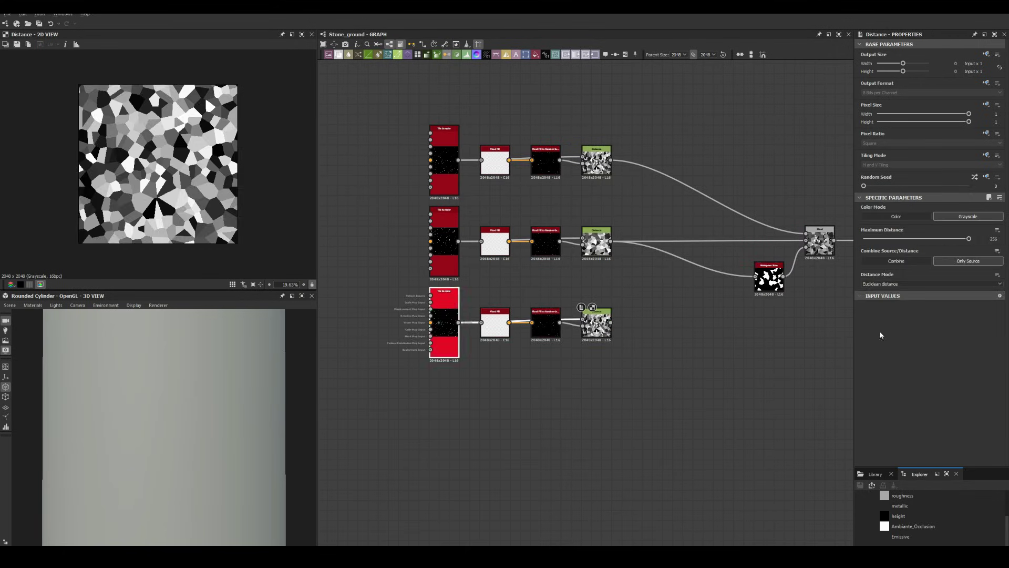
{"action": "double_click", "coordinate": [605, 329]}
{"action": "scroll", "coordinate": [606, 328], "scroll_direction": "up", "scroll_amount": 2}
{"action": "left_click_drag", "start_coordinate": [595, 338], "coordinate": [584, 305]}
{"action": "left_click", "coordinate": [620, 317]}
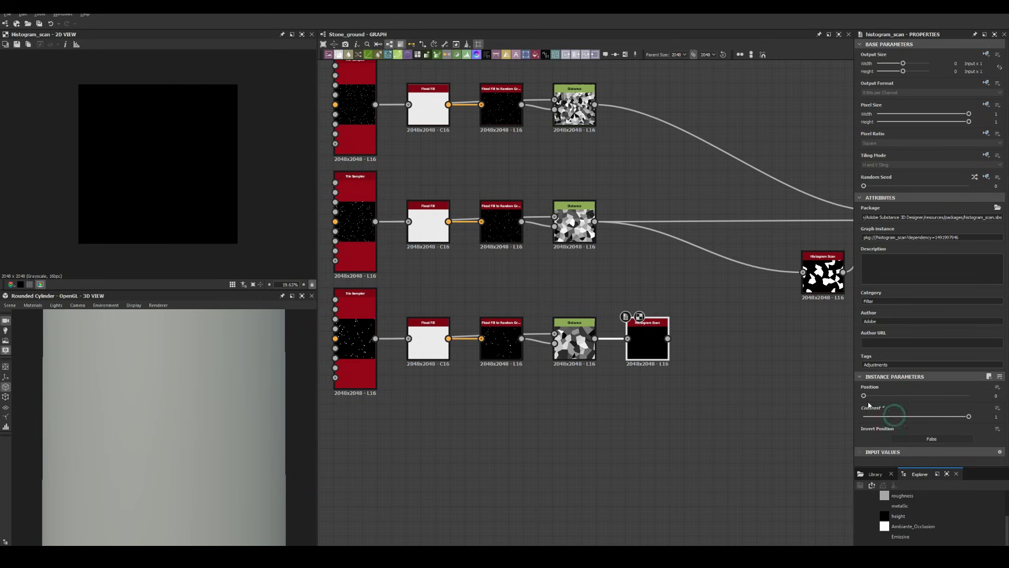
Add a Blend masked by the new Histogram Scan and feed it into the main Blend.
{"action": "left_click_drag", "start_coordinate": [338, 55], "coordinate": [659, 247]}
{"action": "scroll", "coordinate": [663, 237], "scroll_direction": "up", "scroll_amount": 2}
{"action": "left_click_drag", "start_coordinate": [565, 210], "coordinate": [633, 238]}
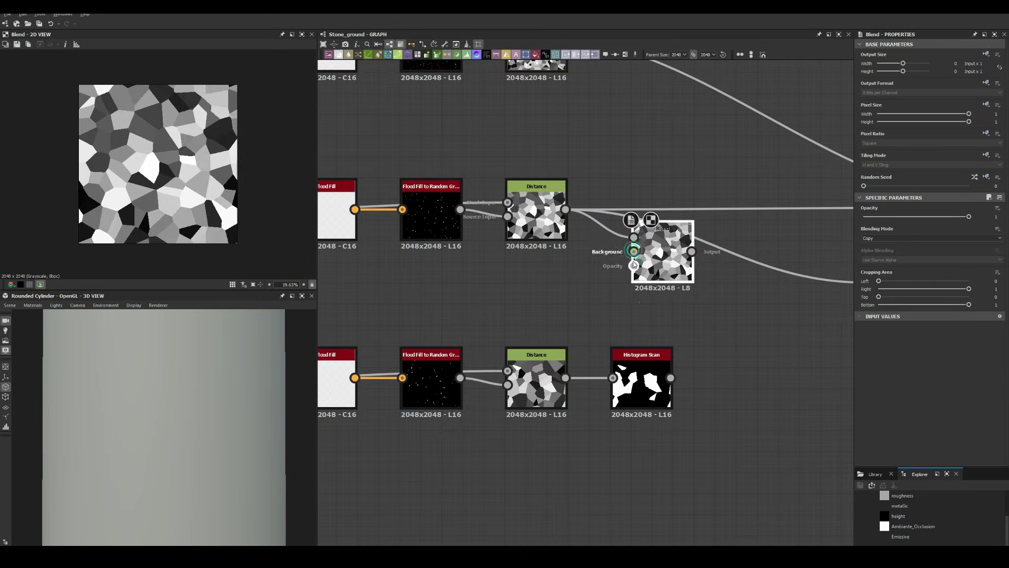
{"action": "left_click_drag", "start_coordinate": [670, 377], "coordinate": [634, 266]}
{"action": "mouse_move", "coordinate": [633, 249]}
{"action": "left_mouse_down"}
{"action": "mouse_move", "coordinate": [570, 395]}
{"action": "mouse_move", "coordinate": [565, 378]}
{"action": "left_mouse_up"}
{"action": "middle_click_drag", "start_coordinate": [665, 251], "coordinate": [485, 309]}
{"action": "middle_click_drag", "start_coordinate": [683, 274], "coordinate": [530, 273]}
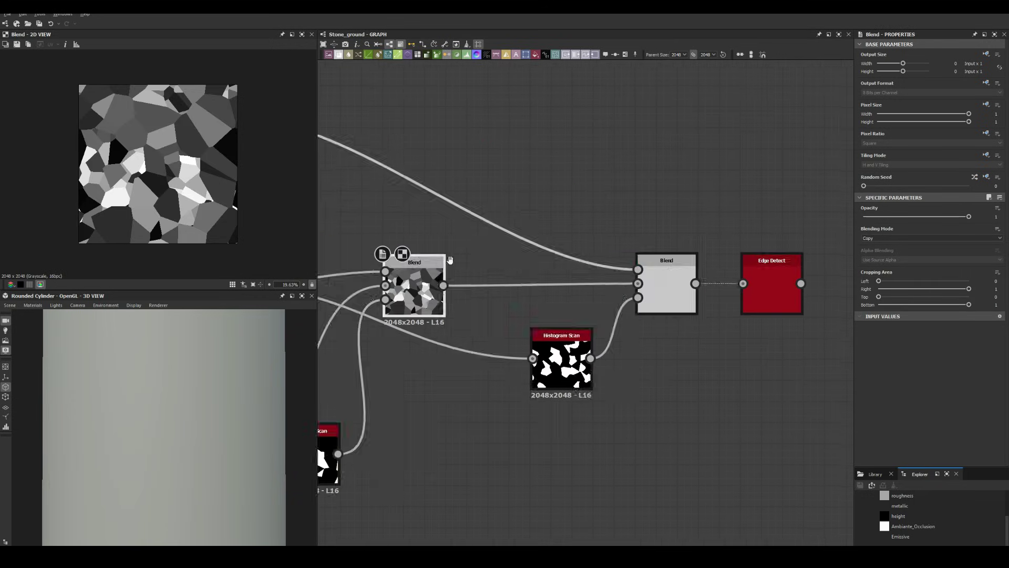
{"action": "double_click", "coordinate": [624, 282]}
Change the tile amount on the bottom Tile Sampler.
{"action": "scroll", "coordinate": [596, 252], "scroll_direction": "down", "scroll_amount": 2}
{"action": "scroll", "coordinate": [484, 219], "scroll_direction": "up", "scroll_amount": 1}
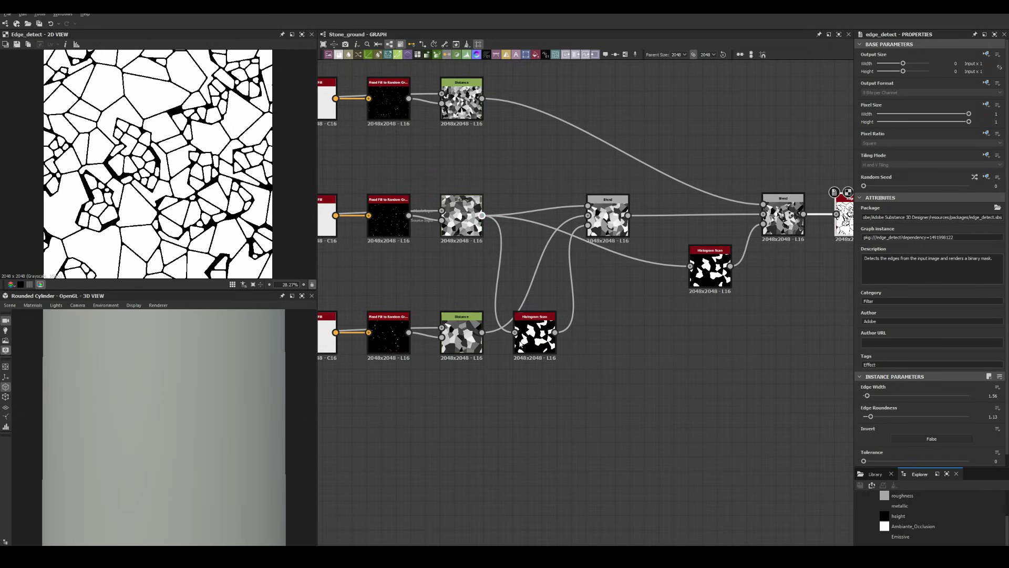
{"action": "middle_click_drag", "start_coordinate": [481, 216], "coordinate": [730, 173]}
{"action": "left_click", "coordinate": [491, 304]}
{"action": "scroll", "coordinate": [181, 220], "scroll_direction": "down", "scroll_amount": 2}
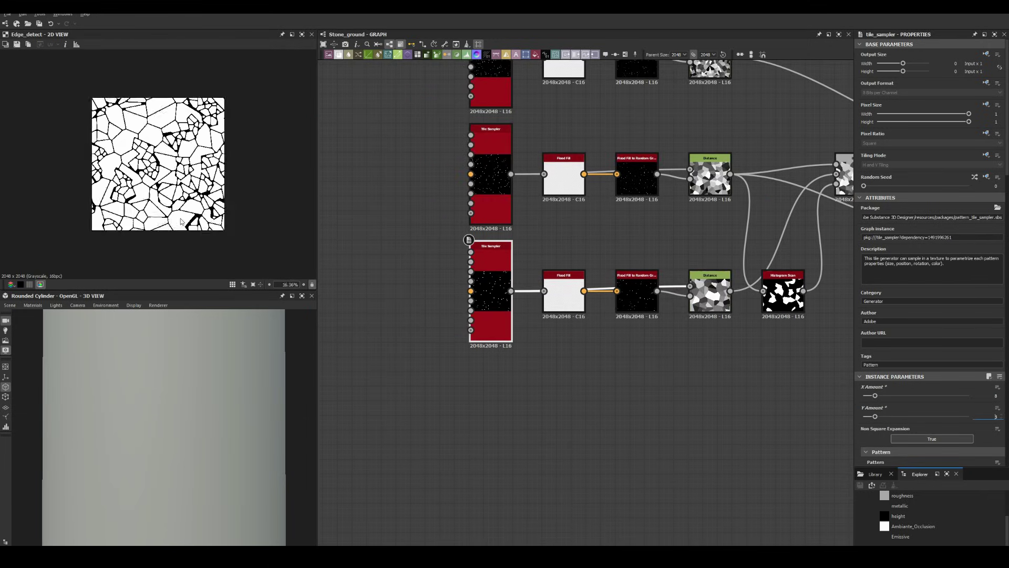
{"action": "scroll", "coordinate": [182, 221], "scroll_direction": "up", "scroll_amount": 2}
{"action": "mouse_move", "coordinate": [780, 291]}
{"action": "middle_mouse_down"}
{"action": "mouse_move", "coordinate": [578, 309]}
{"action": "mouse_move", "coordinate": [589, 340]}
{"action": "middle_mouse_up"}
Duplicate the Flood Fill to Random and Distance nodes and wire them into the Histogram Scan.
{"action": "key", "text": "ctrl+d"}
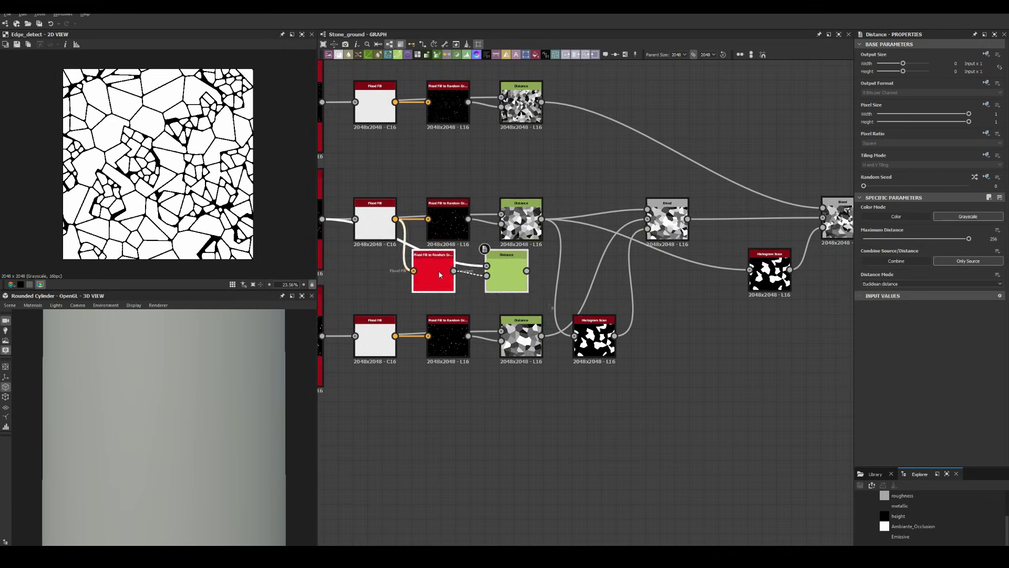
{"action": "left_click_drag", "start_coordinate": [574, 336], "coordinate": [574, 336]}
{"action": "middle_click_drag", "start_coordinate": [684, 368], "coordinate": [509, 408]}
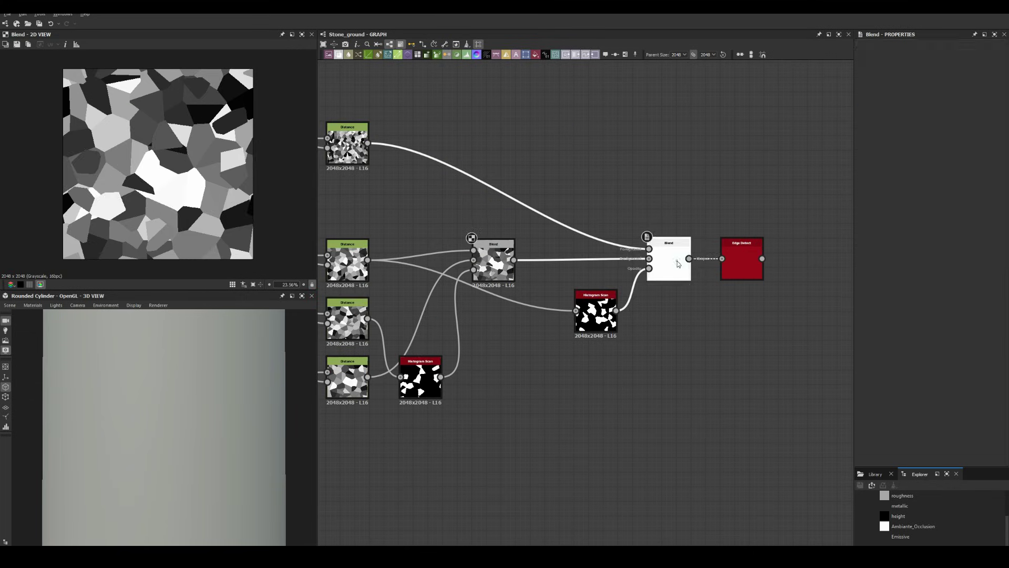
{"action": "double_click", "coordinate": [742, 260]}
Raise the lower Histogram Scan Position to 0.68.
{"action": "middle_click_drag", "start_coordinate": [400, 242], "coordinate": [427, 231]}
{"action": "left_click", "coordinate": [447, 368]}
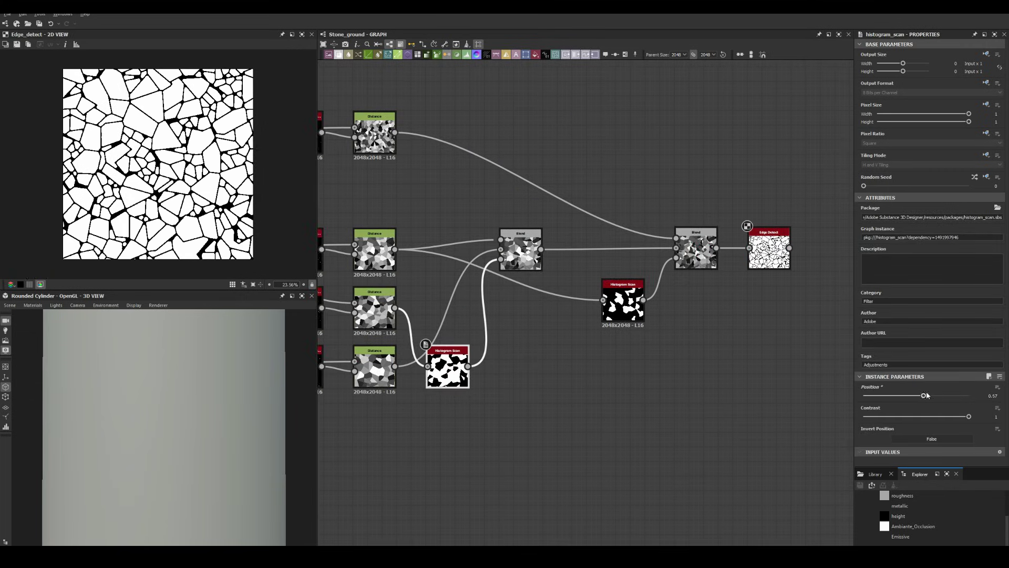
{"action": "scroll", "coordinate": [473, 342], "scroll_direction": "down", "scroll_amount": 3}
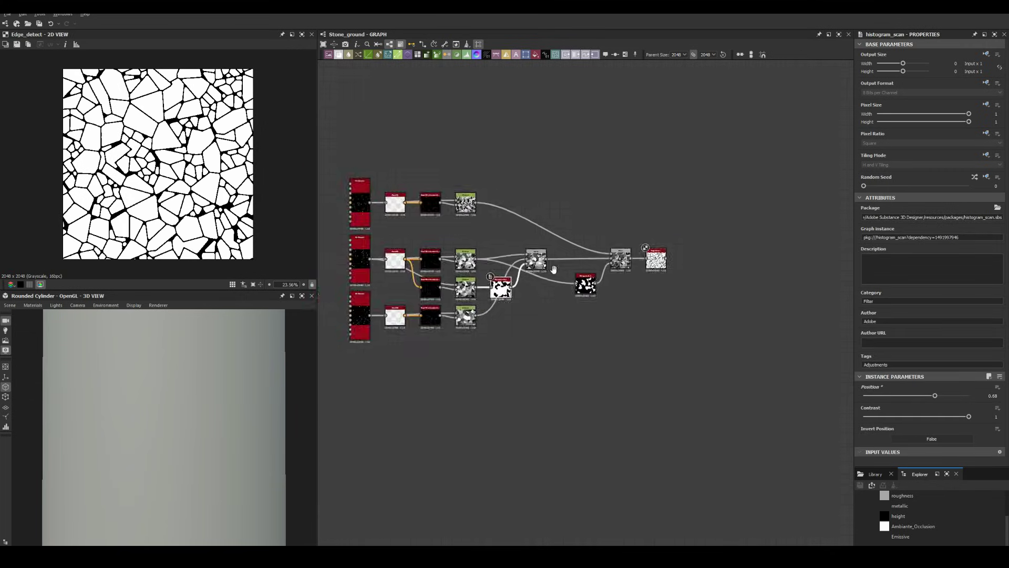
{"action": "scroll", "coordinate": [535, 318], "scroll_direction": "up", "scroll_amount": 1}
{"action": "scroll", "coordinate": [520, 284], "scroll_direction": "up", "scroll_amount": 2}
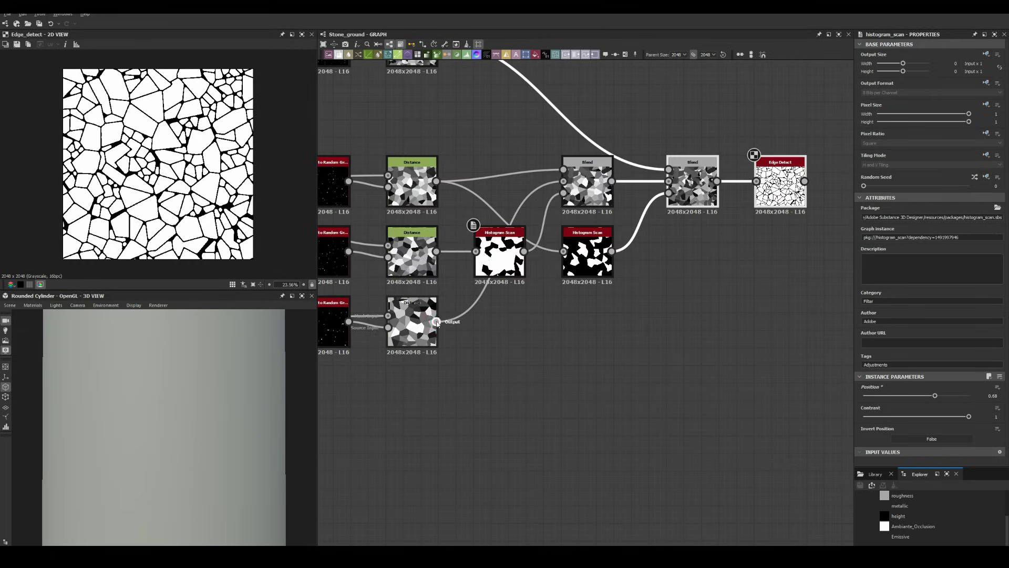
{"action": "scroll", "coordinate": [484, 258], "scroll_direction": "down", "scroll_amount": 2}
{"action": "middle_click_drag", "start_coordinate": [578, 237], "coordinate": [447, 305]}
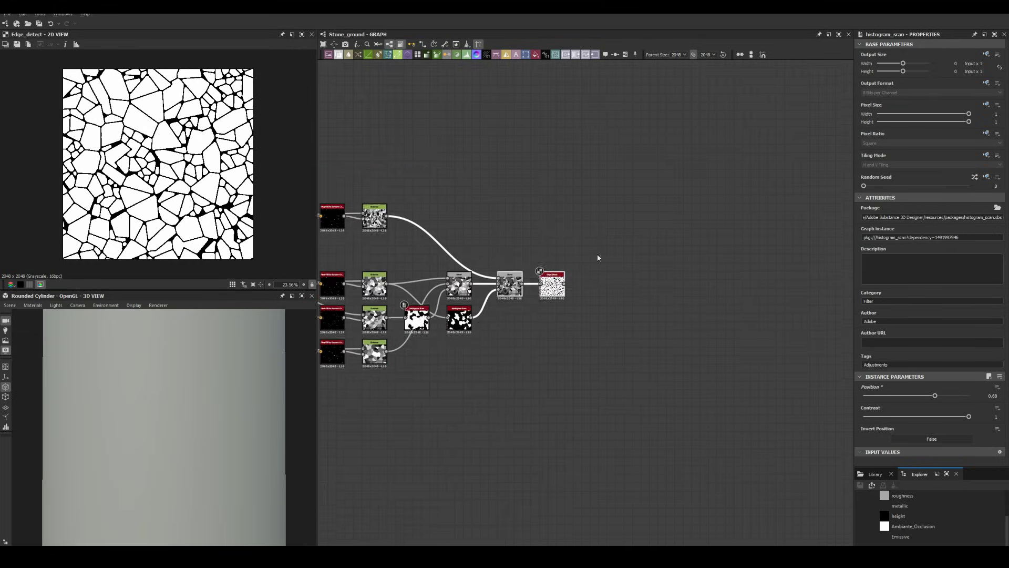
Add Bevel and Auto Levels nodes after the Edge Detect.
{"action": "scroll", "coordinate": [539, 231], "scroll_direction": "up", "scroll_amount": 2}
{"action": "left_click", "coordinate": [558, 316]}
{"action": "key", "text": "space"}
{"action": "type", "text": "bel"}
{"action": "key", "text": "space"}
{"action": "type", "text": "auto"}
{"action": "key", "text": "Return"}
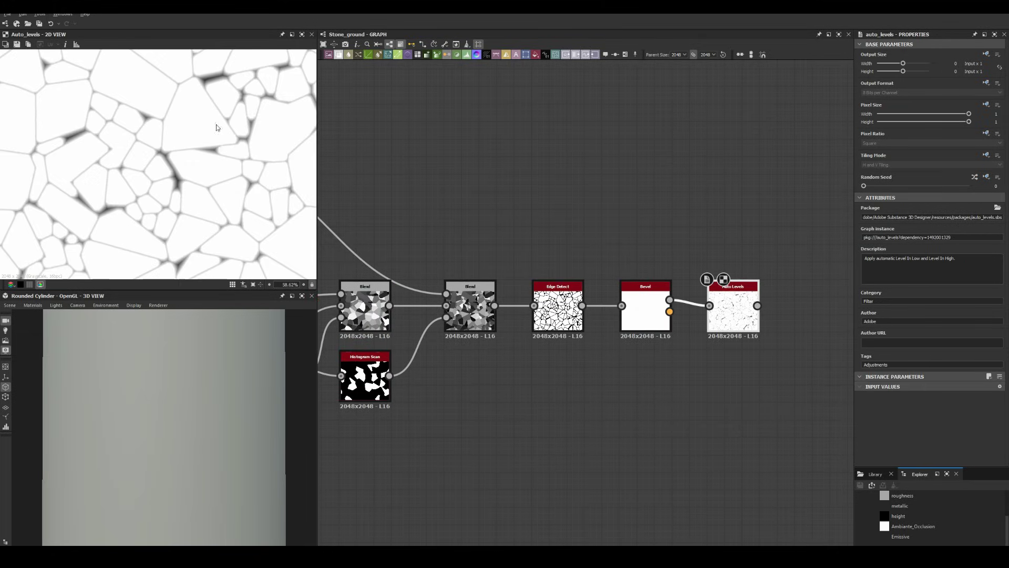
{"action": "middle_click_drag", "start_coordinate": [632, 345], "coordinate": [516, 345]}
Insert a second Edge Detect with Edge Width 2.23 and a Histogram Scan off the Blend.
{"action": "key", "text": "ctrl+v"}
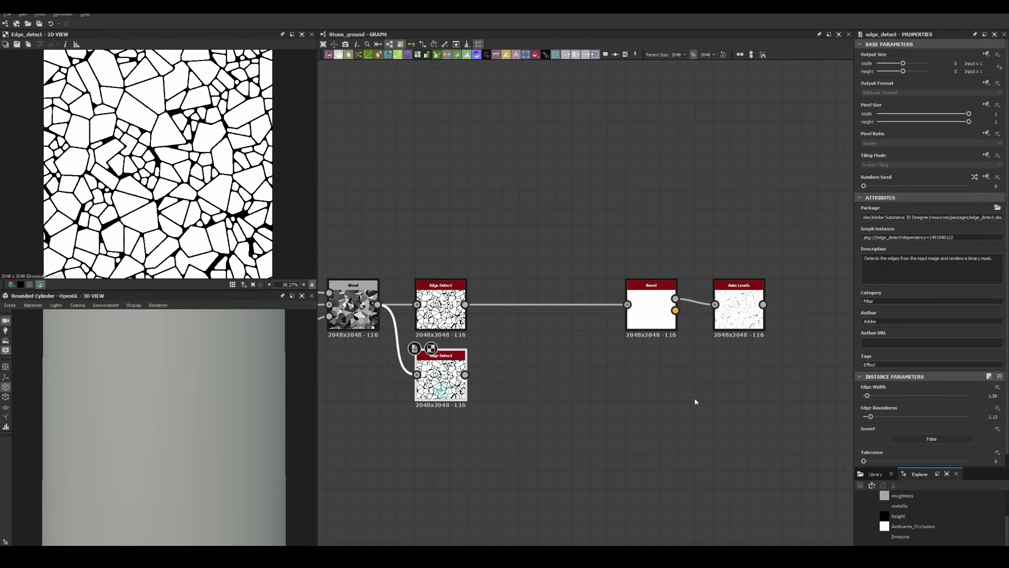
{"action": "left_click_drag", "start_coordinate": [867, 396], "coordinate": [872, 395]}
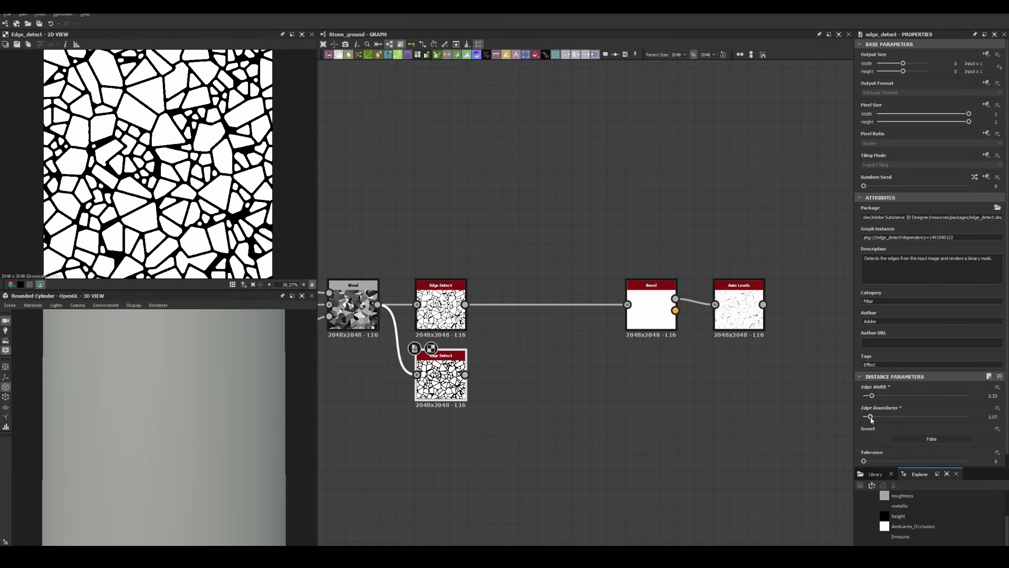
{"action": "middle_click_drag", "start_coordinate": [355, 203], "coordinate": [525, 173]}
{"action": "key", "text": "space"}
{"action": "type", "text": "histogram scan"}
{"action": "key", "text": "Return"}
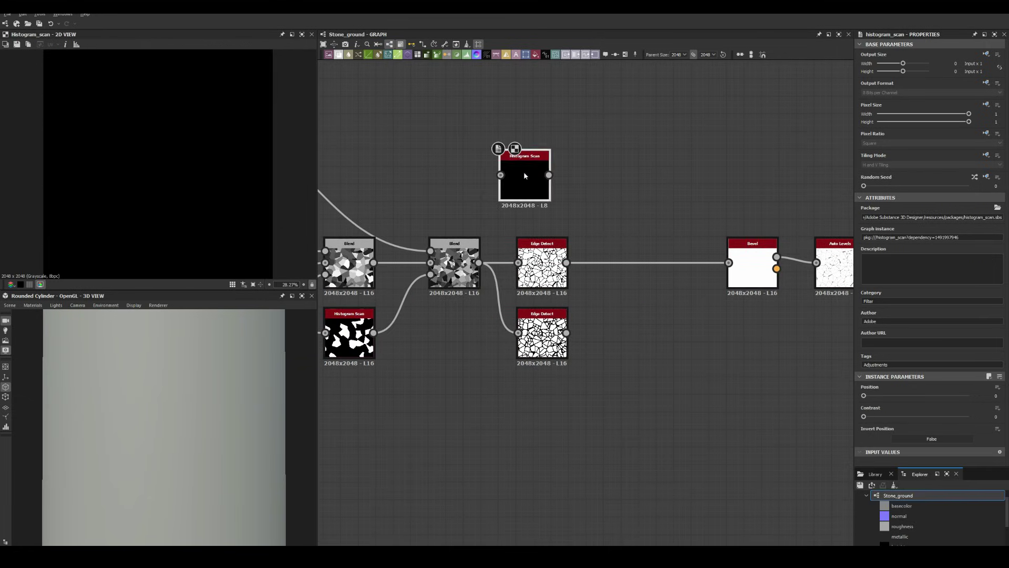
{"action": "mouse_move", "coordinate": [524, 171]}
{"action": "left_mouse_down"}
{"action": "mouse_move", "coordinate": [555, 409]}
{"action": "mouse_move", "coordinate": [545, 418]}
{"action": "left_mouse_up"}
{"action": "left_click_drag", "start_coordinate": [863, 416], "coordinate": [969, 417]}
{"action": "left_click_drag", "start_coordinate": [863, 395], "coordinate": [915, 397]}
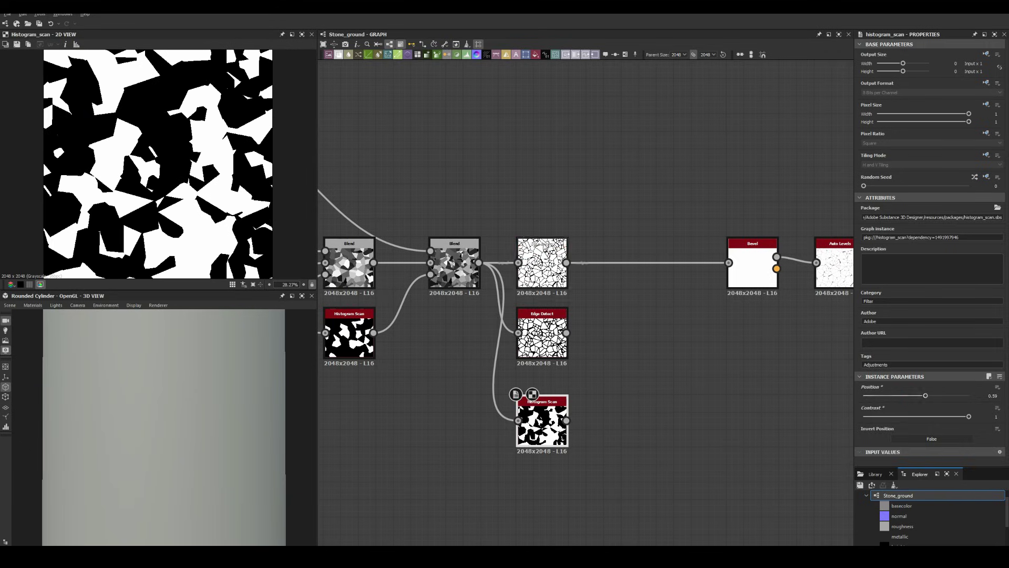
Blend the second edges through the Histogram Scan mask and wire Auto Levels to the output.
{"action": "key", "text": "ctrl+alt+b"}
{"action": "left_click_drag", "start_coordinate": [571, 264], "coordinate": [567, 262]}
{"action": "middle_click_drag", "start_coordinate": [592, 379], "coordinate": [378, 420]}
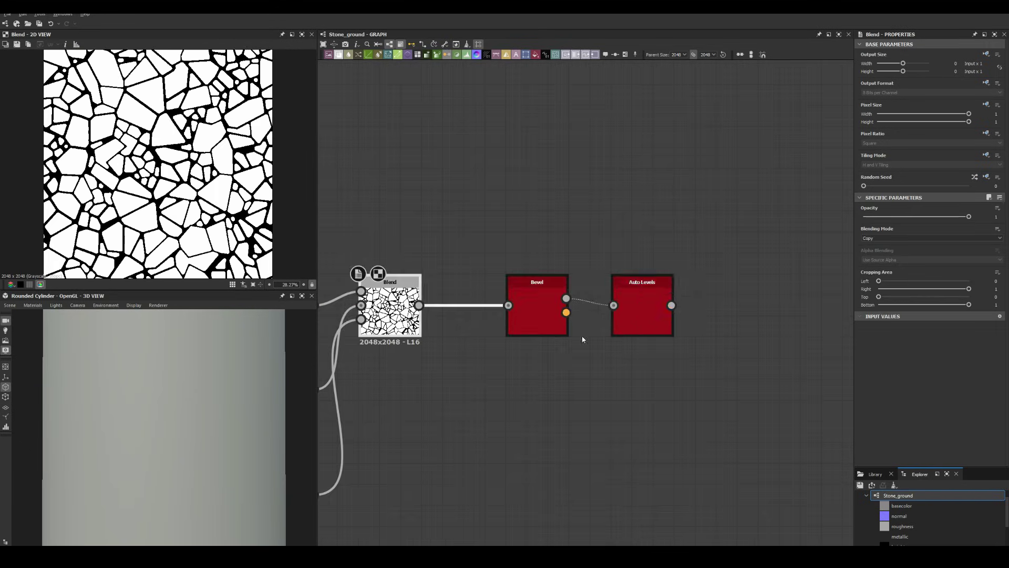
{"action": "left_click", "coordinate": [644, 304]}
{"action": "scroll", "coordinate": [595, 207], "scroll_direction": "down", "scroll_amount": 2}
{"action": "middle_click_drag", "start_coordinate": [594, 208], "coordinate": [510, 249]}
{"action": "mouse_move", "coordinate": [542, 321]}
{"action": "left_mouse_down"}
{"action": "mouse_move", "coordinate": [593, 319]}
{"action": "mouse_move", "coordinate": [806, 466]}
{"action": "left_mouse_up"}
{"action": "scroll", "coordinate": [593, 319], "scroll_direction": "down", "scroll_amount": 3}
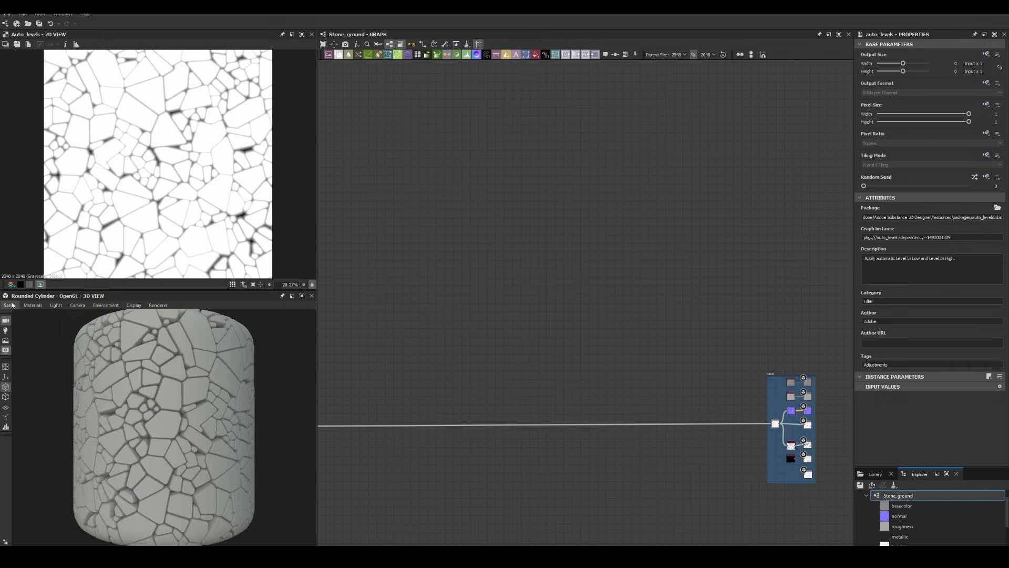
Switch the 3D preview to a rounded cube.
{"action": "left_click", "coordinate": [5, 387]}
{"action": "middle_click_drag", "start_coordinate": [327, 387], "coordinate": [507, 289]}
{"action": "scroll", "coordinate": [507, 289], "scroll_direction": "up", "scroll_amount": 3}
Branch the crack map through Flood Fill, random grayscale, Distance and Edge Detect.
{"action": "key", "text": "space"}
{"action": "type", "text": "flood fill"}
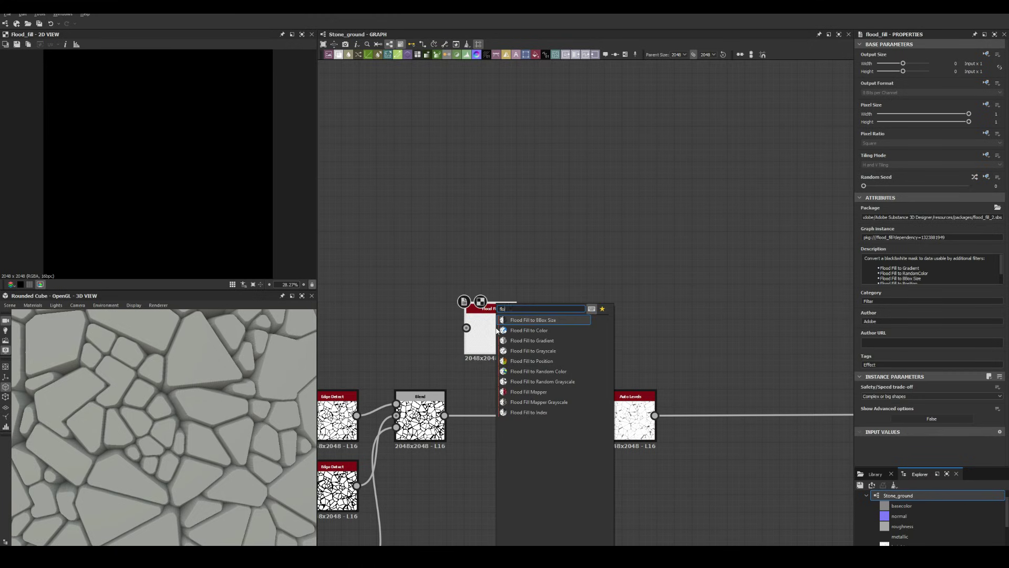
{"action": "key", "text": "Return"}
{"action": "key", "text": "space"}
{"action": "type", "text": "d"}
{"action": "left_click", "coordinate": [613, 340]}
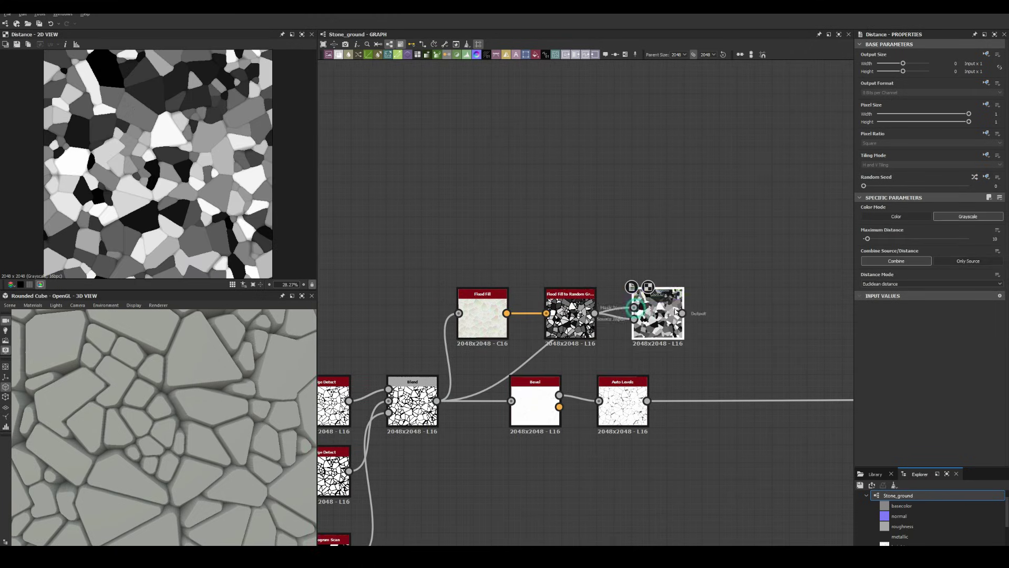
{"action": "middle_click_drag", "start_coordinate": [665, 327], "coordinate": [469, 327]}
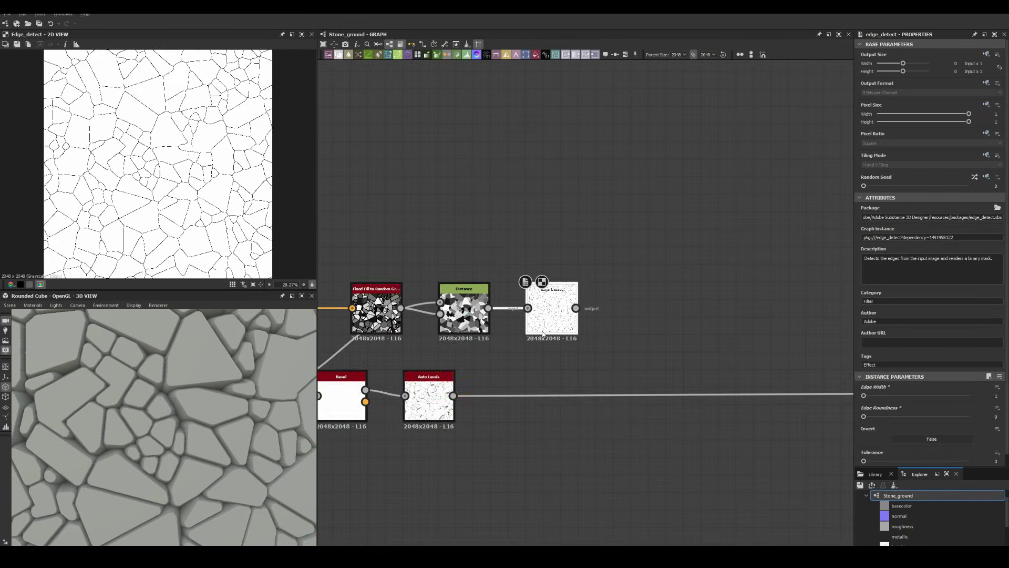
Add a Normal node after Auto Levels to generate the stone normal map.
{"action": "double_click", "coordinate": [429, 400]}
{"action": "scroll", "coordinate": [687, 236], "scroll_direction": "down", "scroll_amount": 2}
{"action": "middle_click_drag", "start_coordinate": [687, 236], "coordinate": [699, 164]}
{"action": "key", "text": "space"}
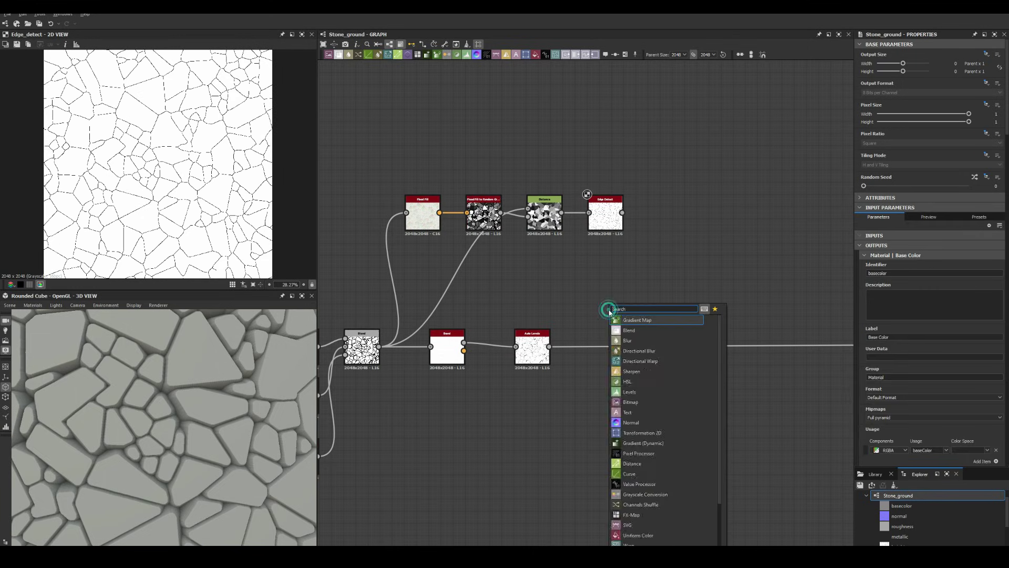
{"action": "type", "text": "normal"}
{"action": "key", "text": "Return"}
{"action": "scroll", "coordinate": [543, 364], "scroll_direction": "up", "scroll_amount": 2}
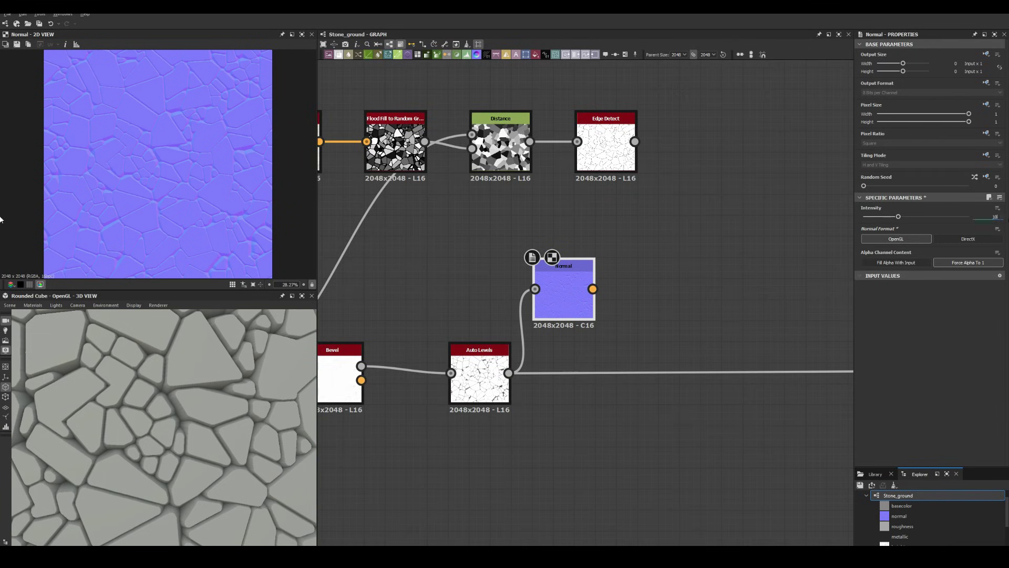
Chain RGBA Split, Auto Levels and Histogram Scan off the Normal output, raising the scan position.
{"action": "key", "text": "space"}
{"action": "type", "text": "rgba"}
{"action": "key", "text": "Return"}
{"action": "key", "text": "space"}
{"action": "type", "text": "au"}
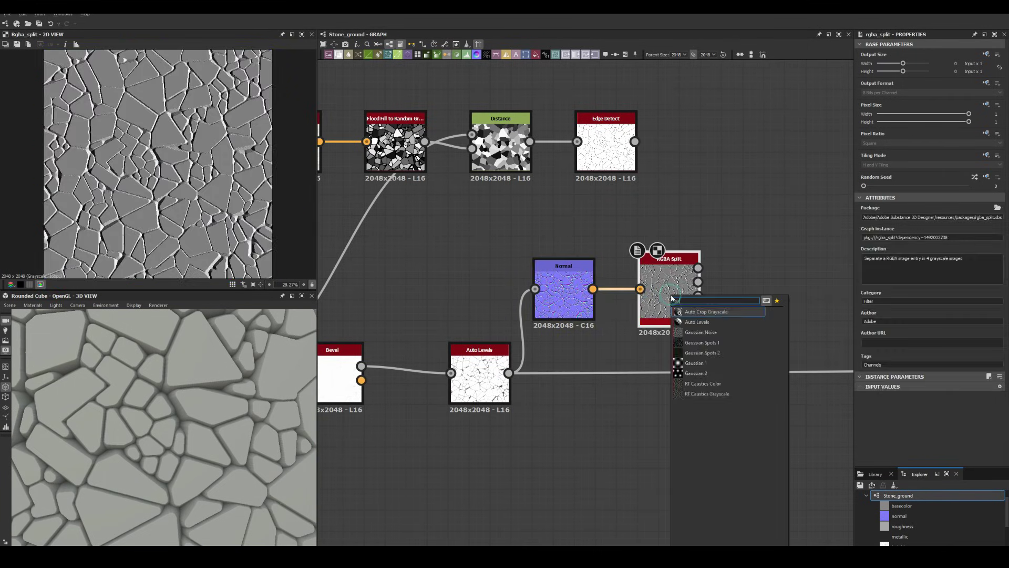
{"action": "left_click", "coordinate": [701, 322]}
{"action": "middle_click_drag", "start_coordinate": [702, 322], "coordinate": [515, 323]}
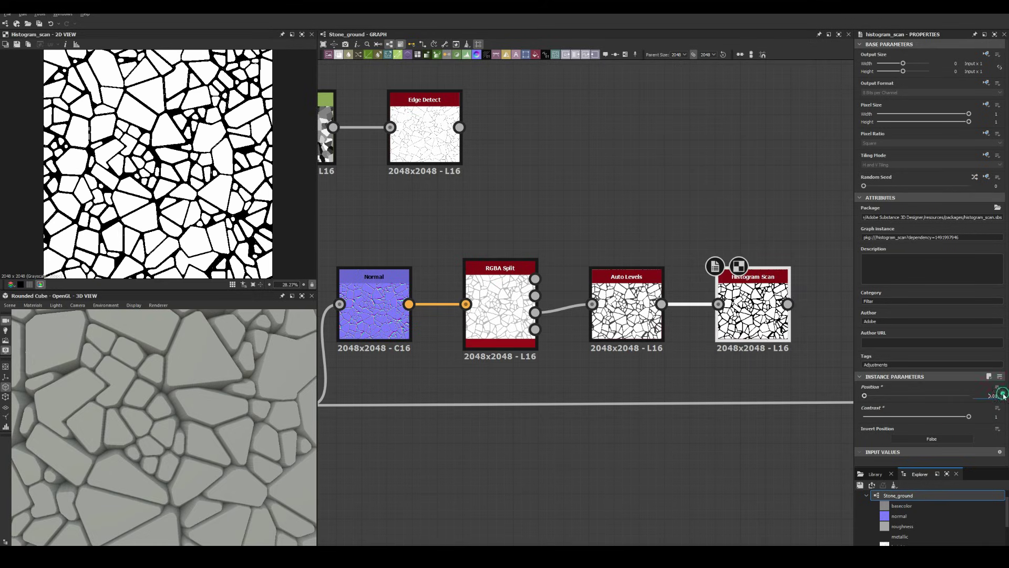
{"action": "middle_click_drag", "start_coordinate": [757, 332], "coordinate": [605, 332]}
{"action": "scroll", "coordinate": [607, 325], "scroll_direction": "down", "scroll_amount": 2}
Add a Blur HQ Grayscale with intensity about 0.2, followed by another node.
{"action": "key", "text": "space"}
{"action": "left_click", "coordinate": [639, 341]}
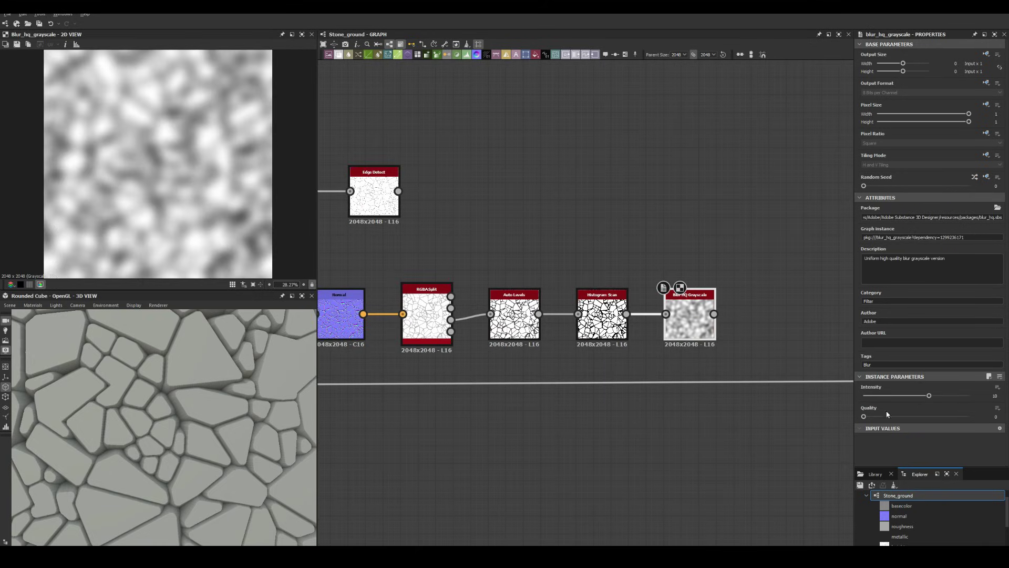
{"action": "left_click_drag", "start_coordinate": [885, 395], "coordinate": [864, 395]}
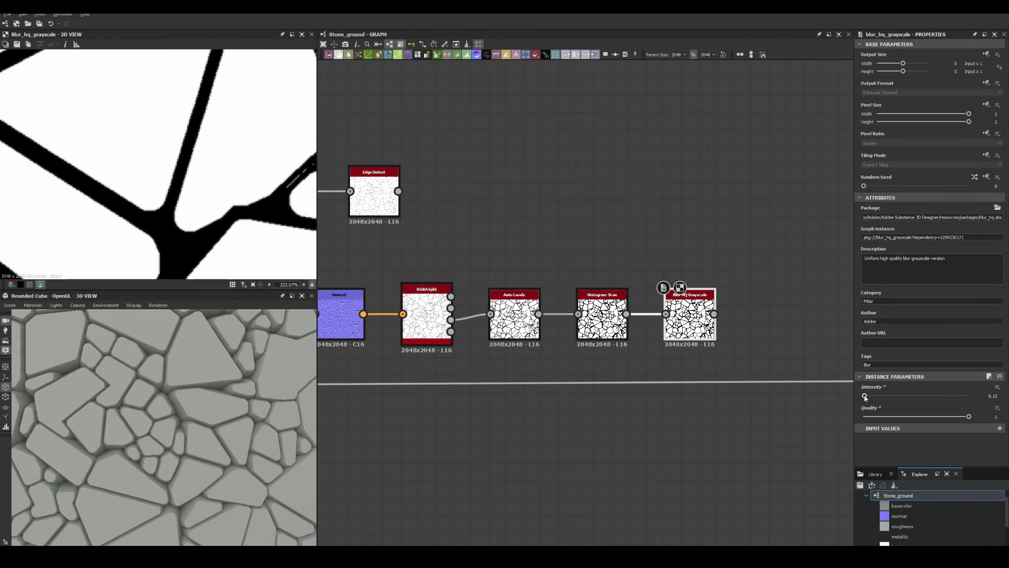
{"action": "scroll", "coordinate": [549, 386], "scroll_direction": "down", "scroll_amount": 2}
{"action": "key", "text": "space"}
{"action": "left_click", "coordinate": [687, 399]}
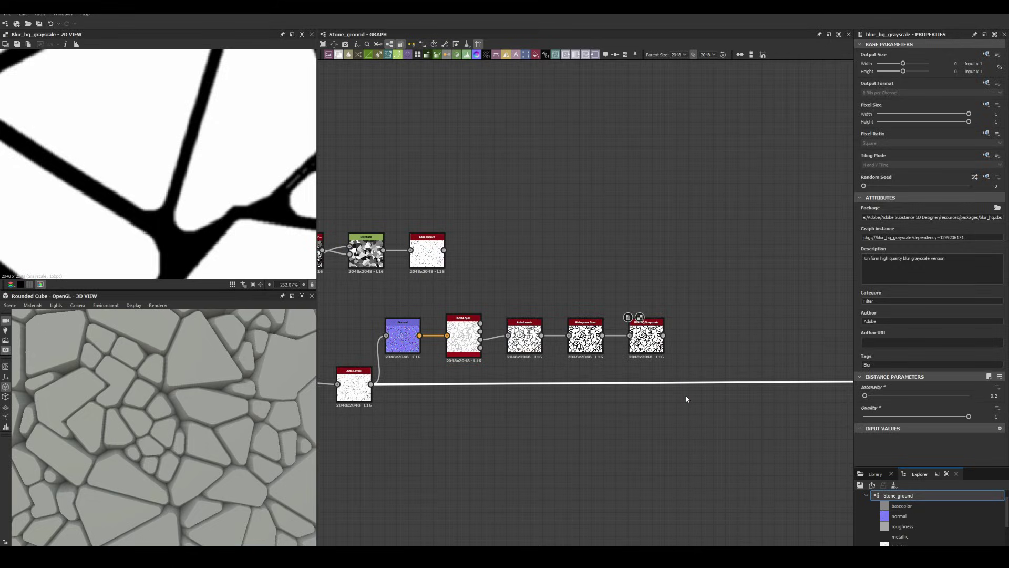
Insert Non Uniform Blur Grayscale on the height line and feed it the blurred mask.
{"action": "key", "text": "space"}
{"action": "type", "text": "non"}
{"action": "left_click", "coordinate": [729, 350]}
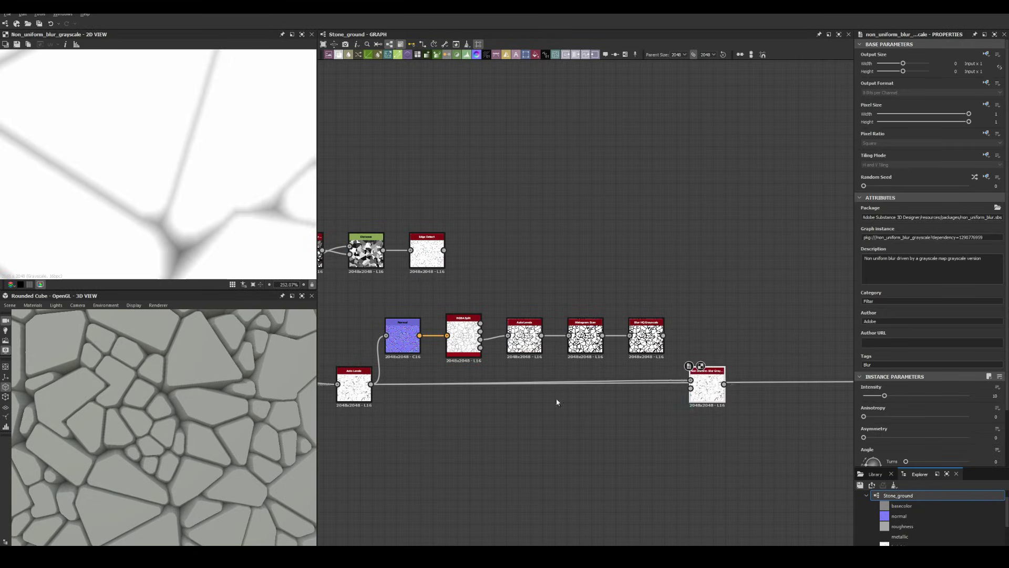
{"action": "left_click_drag", "start_coordinate": [686, 388], "coordinate": [690, 387]}
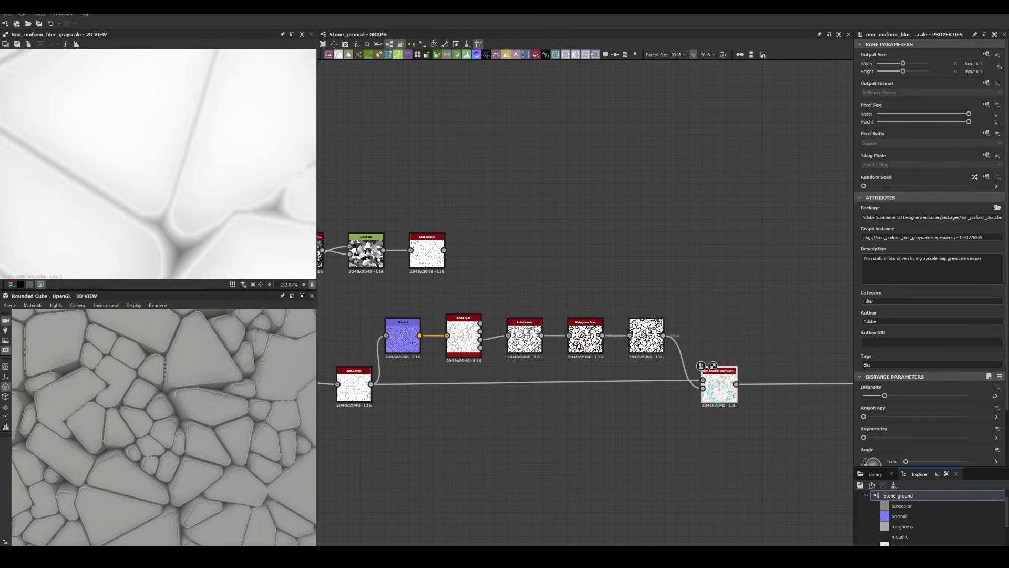
{"action": "scroll", "coordinate": [661, 326], "scroll_direction": "up", "scroll_amount": 3}
{"action": "scroll", "coordinate": [507, 330], "scroll_direction": "down", "scroll_amount": 3}
{"action": "scroll", "coordinate": [449, 286], "scroll_direction": "up", "scroll_amount": 3}
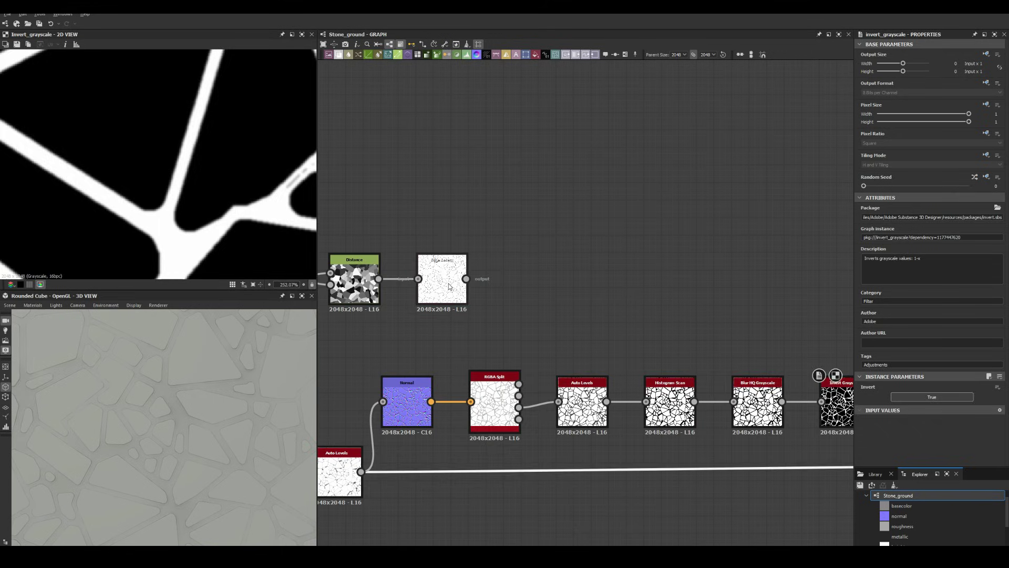
Set the new Blend to Multiply and route it into the Non Uniform Blur.
{"action": "left_click", "coordinate": [450, 287]}
{"action": "middle_click_drag", "start_coordinate": [683, 368], "coordinate": [613, 359]}
{"action": "left_click", "coordinate": [843, 399]}
{"action": "left_click", "coordinate": [930, 238]}
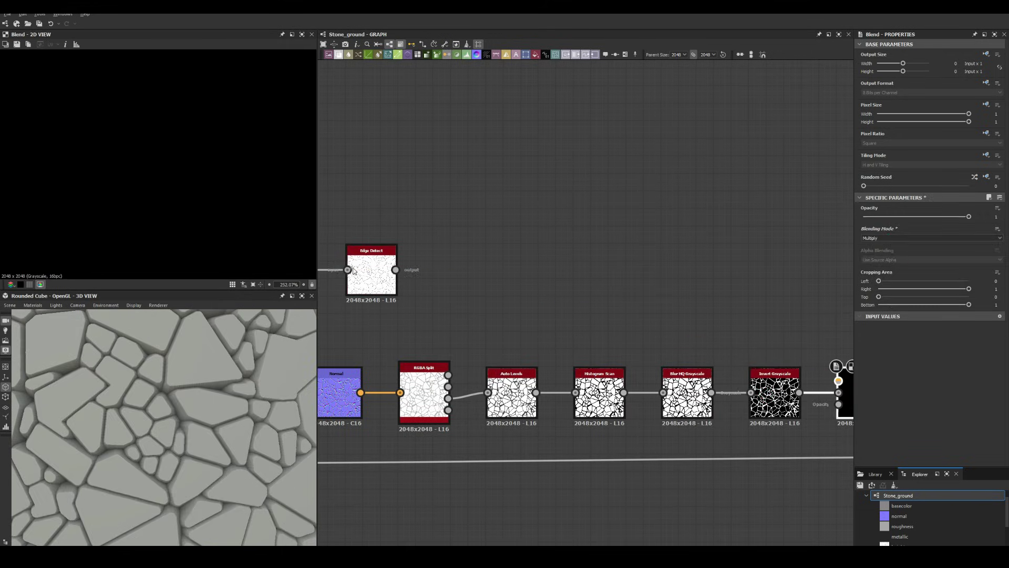
{"action": "middle_click_drag", "start_coordinate": [820, 378], "coordinate": [557, 368]}
{"action": "scroll", "coordinate": [590, 385], "scroll_direction": "up", "scroll_amount": 3}
{"action": "left_click", "coordinate": [712, 478]}
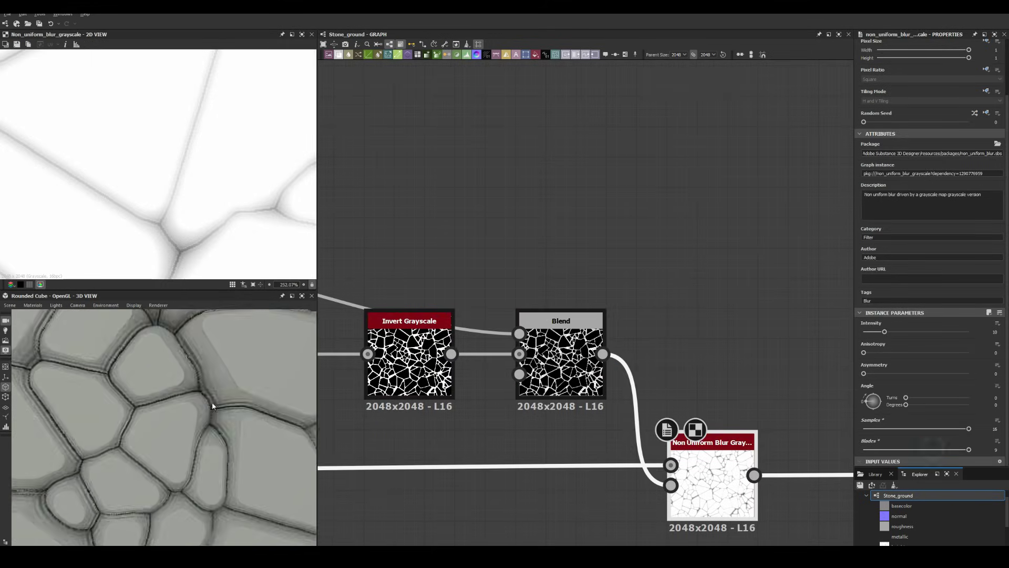
Raise Edge Roundness to 3.52 and preview the Non Uniform Blur result.
{"action": "scroll", "coordinate": [213, 408], "scroll_direction": "down", "scroll_amount": 3}
{"action": "scroll", "coordinate": [213, 408], "scroll_direction": "up", "scroll_amount": 5}
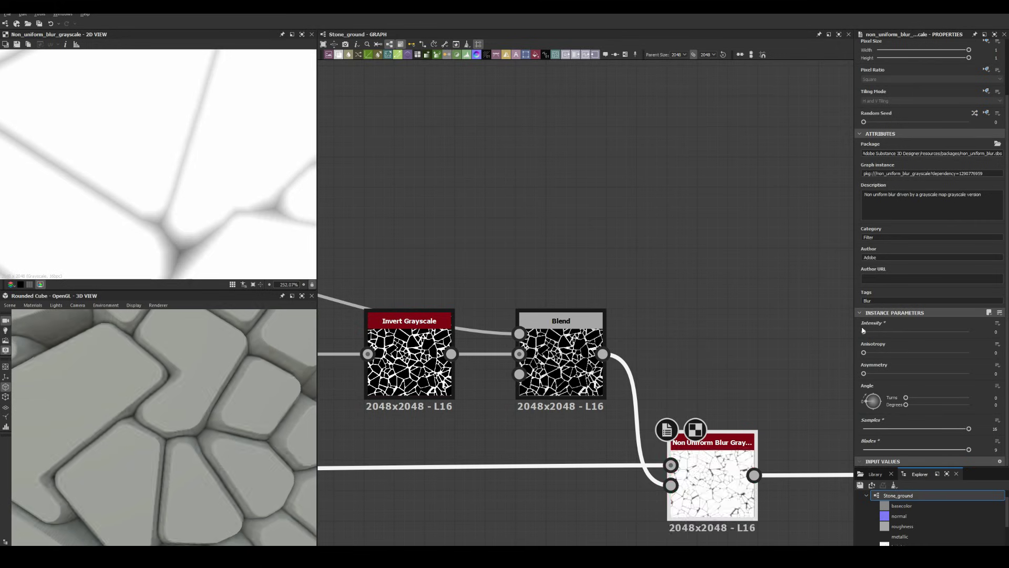
{"action": "scroll", "coordinate": [536, 315], "scroll_direction": "down", "scroll_amount": 3}
{"action": "scroll", "coordinate": [145, 404], "scroll_direction": "down", "scroll_amount": 3}
{"action": "scroll", "coordinate": [199, 391], "scroll_direction": "down", "scroll_amount": 3}
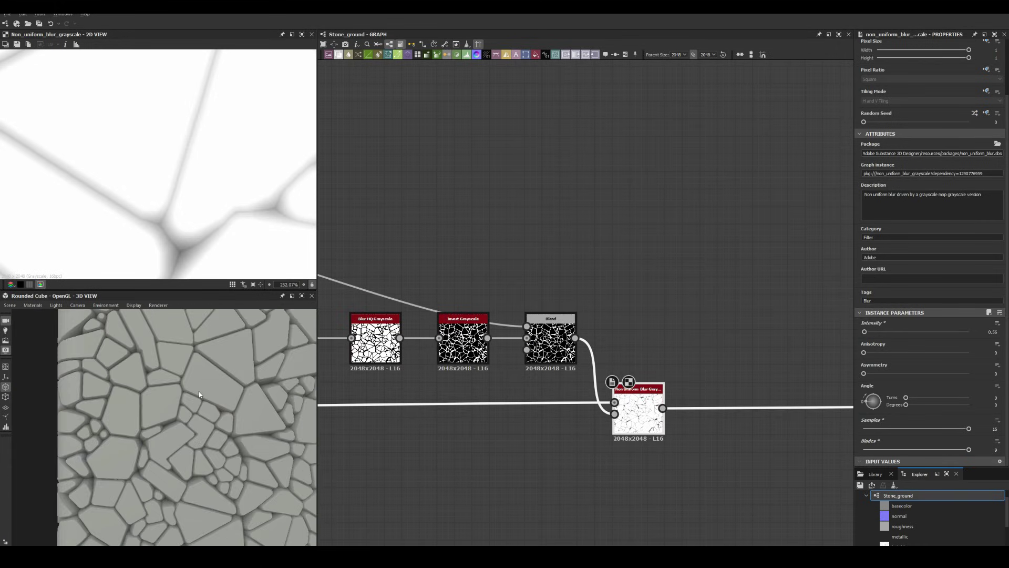
{"action": "scroll", "coordinate": [198, 387], "scroll_direction": "down", "scroll_amount": 3}
{"action": "scroll", "coordinate": [433, 352], "scroll_direction": "down", "scroll_amount": 3}
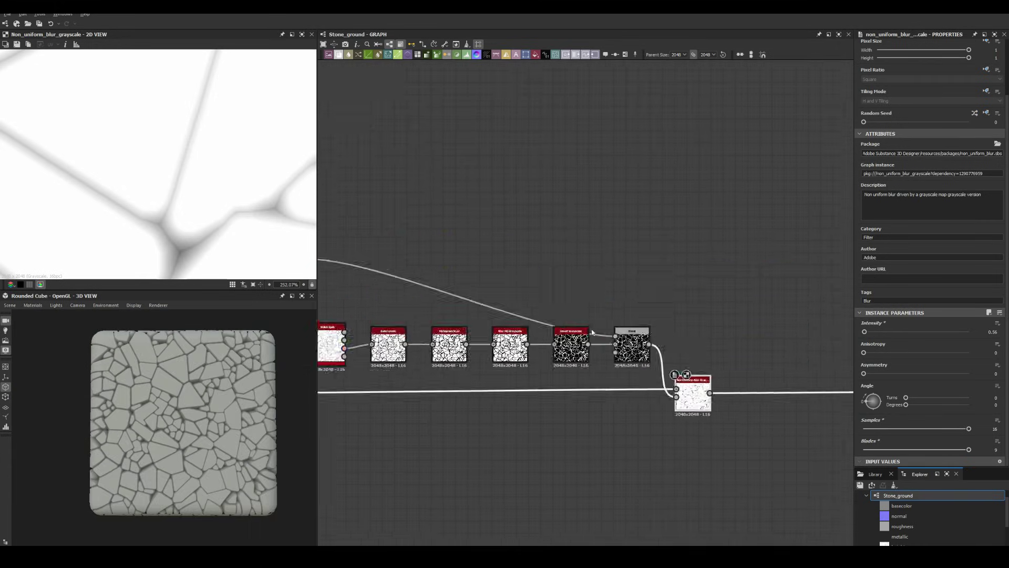
{"action": "scroll", "coordinate": [434, 352], "scroll_direction": "up", "scroll_amount": 5}
{"action": "scroll", "coordinate": [433, 352], "scroll_direction": "up", "scroll_amount": 2}
{"action": "double_click", "coordinate": [480, 378]}
{"action": "left_click_drag", "start_coordinate": [874, 407], "coordinate": [886, 405]}
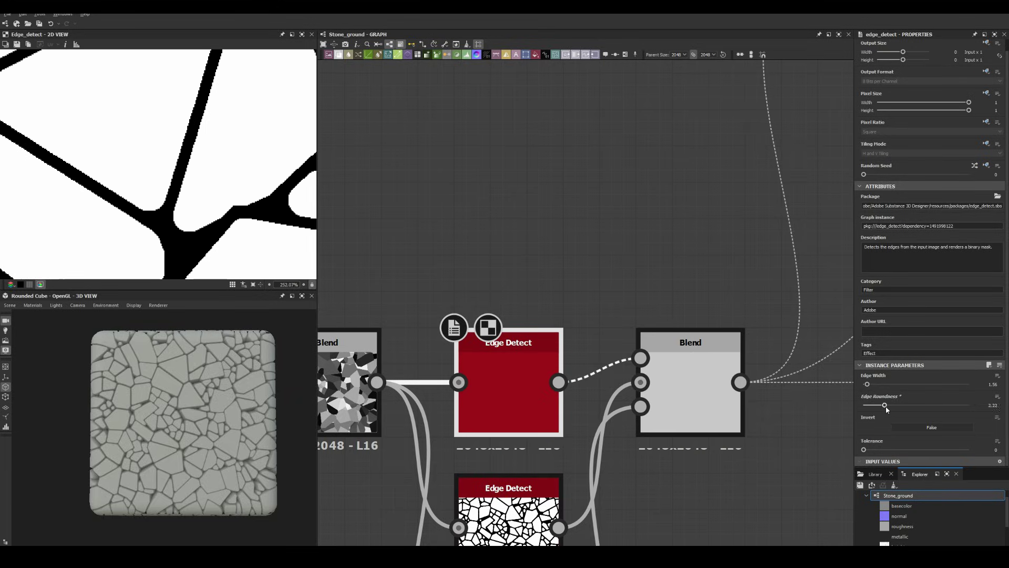
{"action": "scroll", "coordinate": [589, 334], "scroll_direction": "down", "scroll_amount": 5}
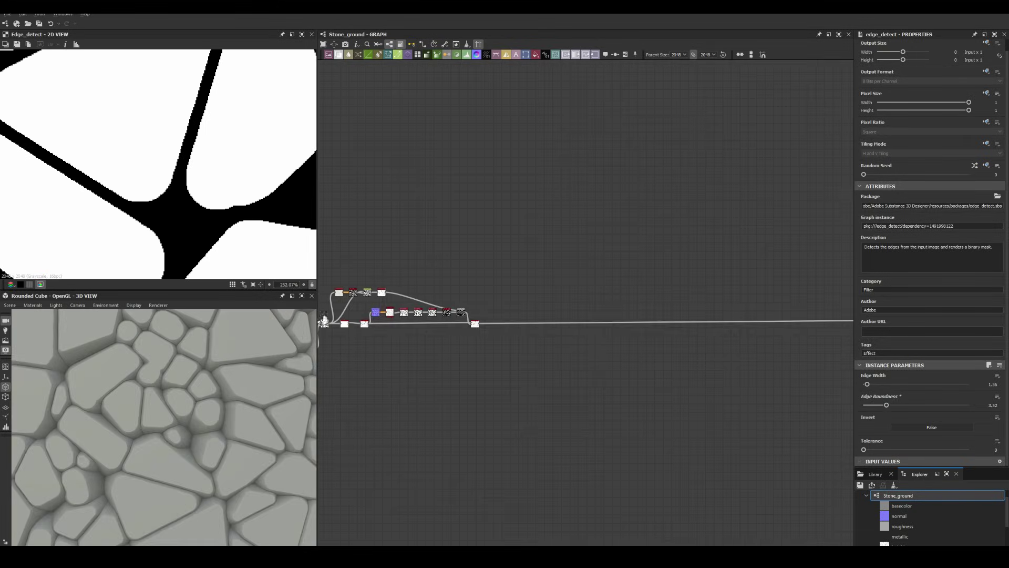
{"action": "scroll", "coordinate": [476, 342], "scroll_direction": "up", "scroll_amount": 3}
{"action": "double_click", "coordinate": [475, 344]}
Add a Curve node after Auto Levels, lifting its midpoint to brighten the mids.
{"action": "key", "text": "space"}
{"action": "type", "text": "cur"}
{"action": "key", "text": "Return"}
{"action": "key", "text": "space"}
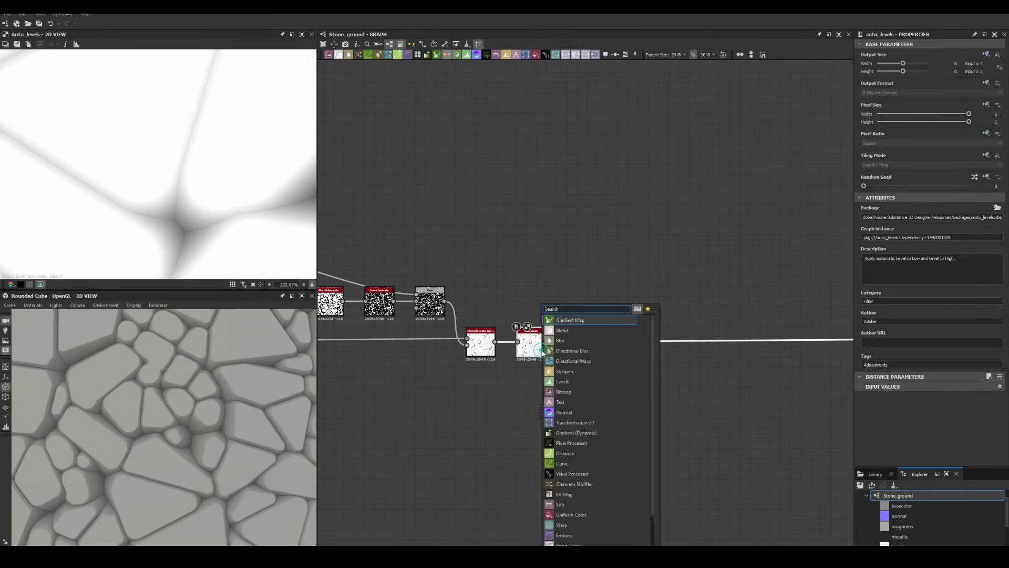
{"action": "type", "text": "cur"}
{"action": "key", "text": "Return"}
{"action": "left_click_drag", "start_coordinate": [944, 316], "coordinate": [964, 296]}
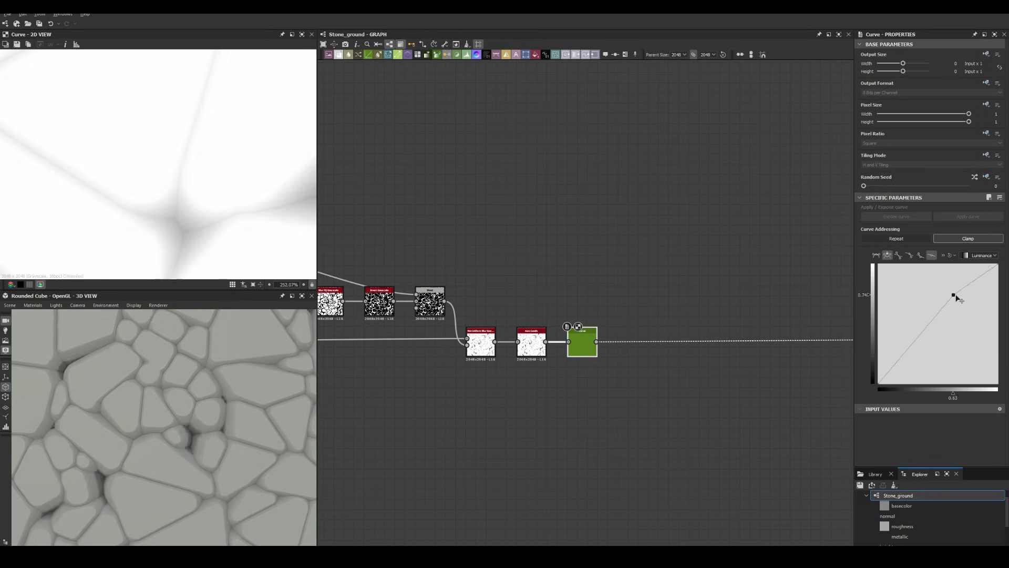
{"action": "scroll", "coordinate": [562, 357], "scroll_direction": "down", "scroll_amount": 5}
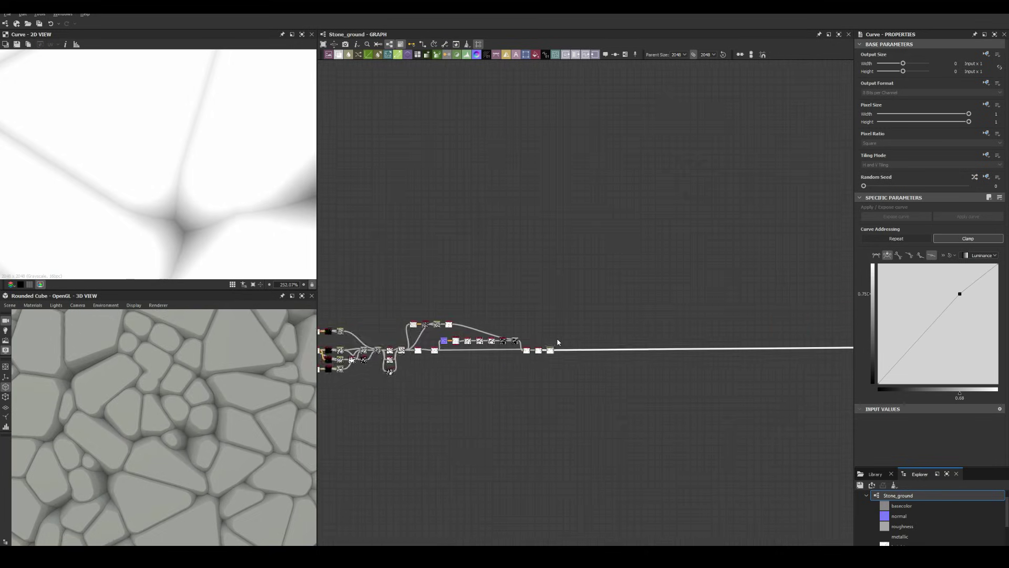
{"action": "scroll", "coordinate": [537, 389], "scroll_direction": "down", "scroll_amount": 3}
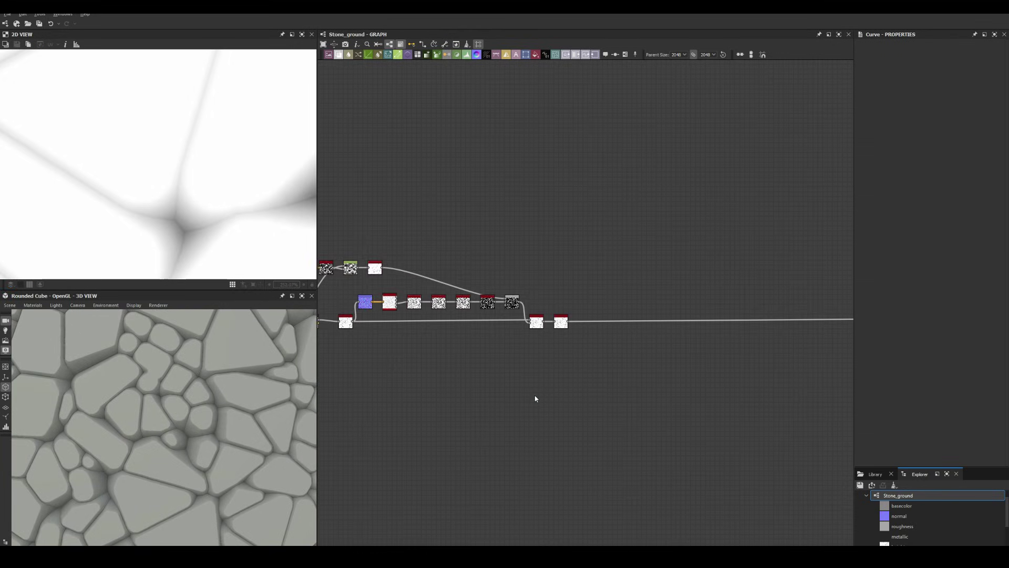
Place a Tile Sampler node below the existing stone chain.
{"action": "right_click", "coordinate": [537, 401]}
{"action": "left_click", "coordinate": [407, 446]}
{"action": "right_click", "coordinate": [491, 303]}
{"action": "left_click", "coordinate": [516, 417]}
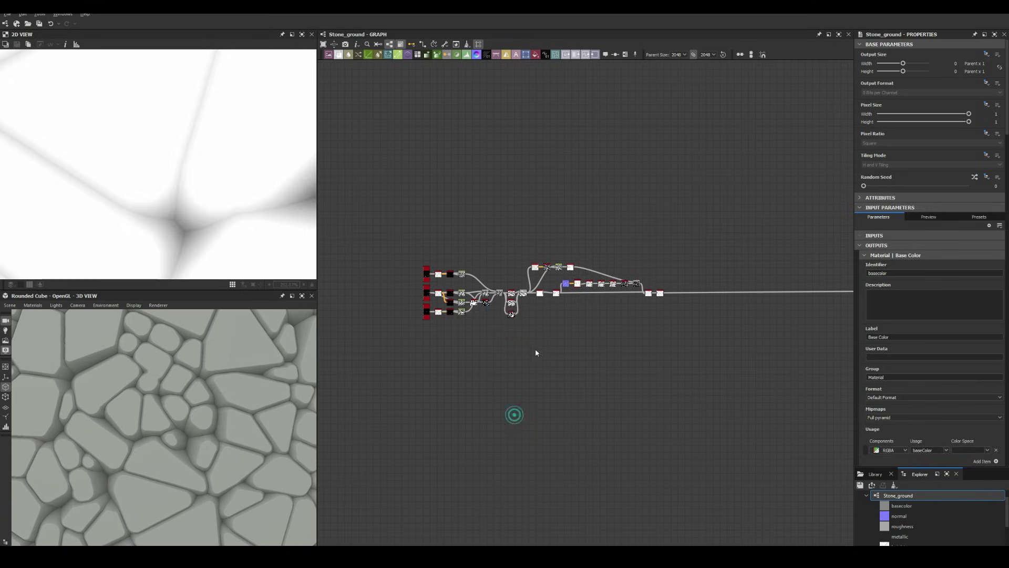
{"action": "scroll", "coordinate": [535, 349], "scroll_direction": "up", "scroll_amount": 5}
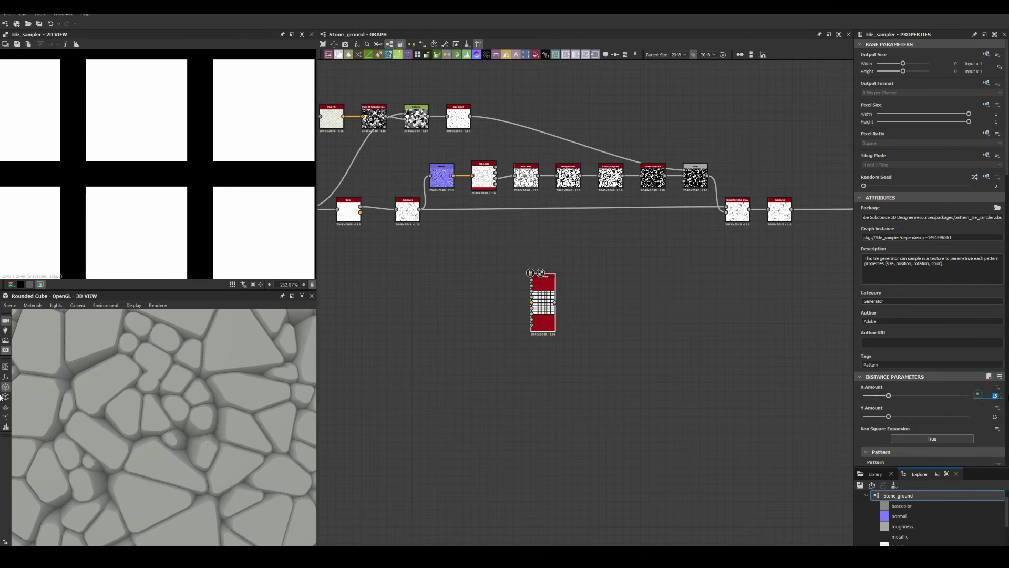
Set the Tile Sampler X and Y amounts to 14 with the Paraboloid pattern.
{"action": "key", "text": "Return"}
{"action": "scroll", "coordinate": [848, 433], "scroll_direction": "down", "scroll_amount": 2}
{"action": "left_click", "coordinate": [933, 400]}
{"action": "left_click", "coordinate": [883, 422]}
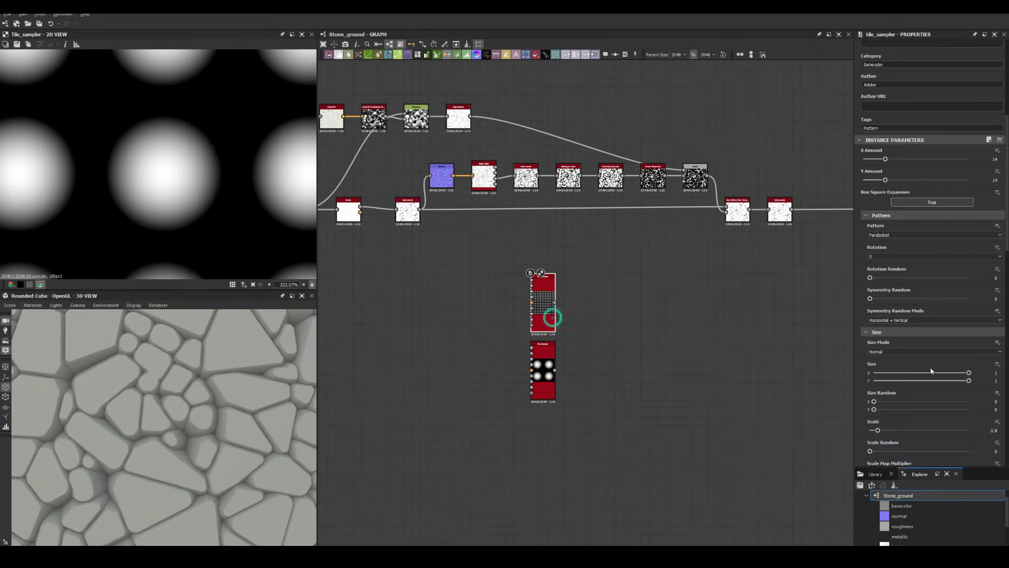
{"action": "double_click", "coordinate": [543, 302]}
{"action": "scroll", "coordinate": [896, 399], "scroll_direction": "down", "scroll_amount": 5}
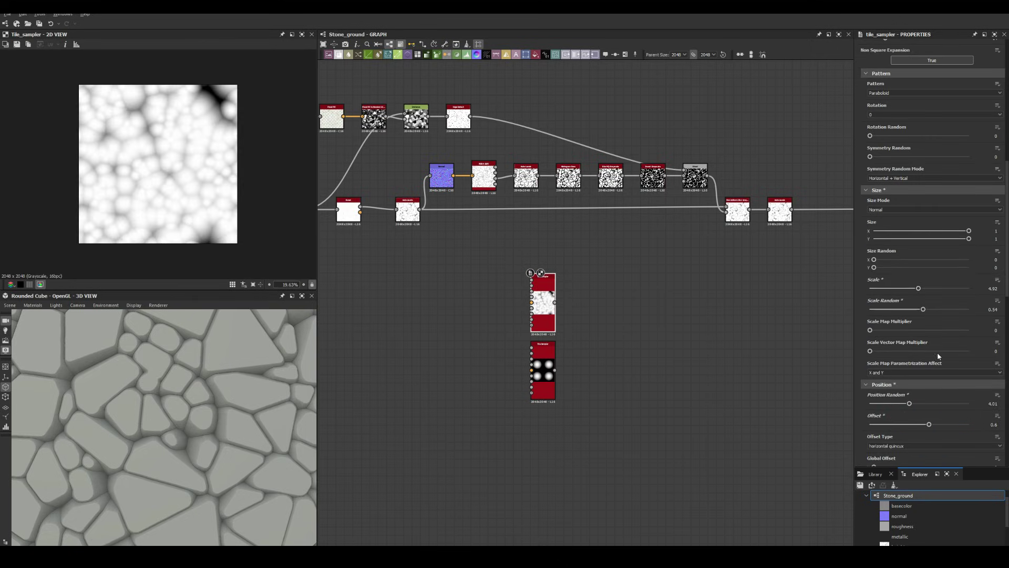
{"action": "left_click", "coordinate": [896, 424]}
{"action": "scroll", "coordinate": [549, 370], "scroll_direction": "up", "scroll_amount": 2}
Combine the upper and lower samplers in a Subtract Blend.
{"action": "left_click_drag", "start_coordinate": [557, 370], "coordinate": [584, 370]}
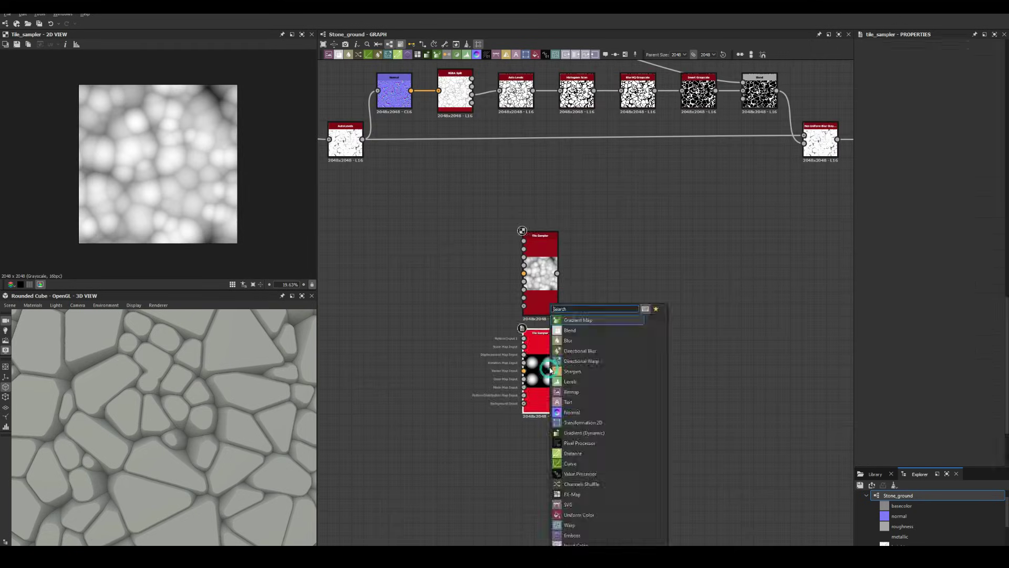
{"action": "left_click", "coordinate": [596, 316]}
{"action": "left_click", "coordinate": [893, 238]}
{"action": "left_click", "coordinate": [893, 254]}
{"action": "left_click_drag", "start_coordinate": [558, 273], "coordinate": [585, 362]}
{"action": "left_click_drag", "start_coordinate": [598, 368], "coordinate": [633, 368]}
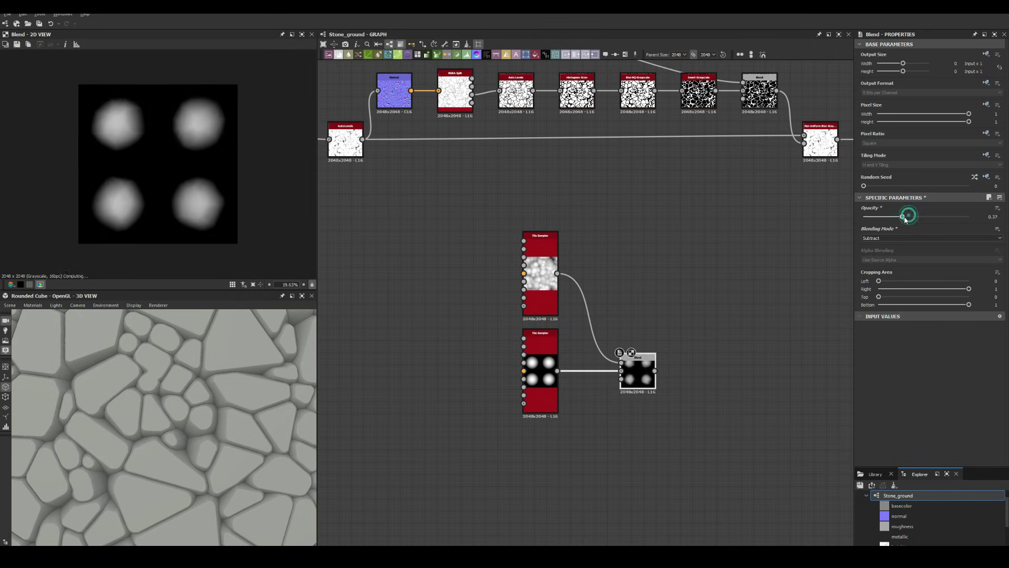
Offset the blend by 0.25 with Transformation 2D and add a duplicated Auto Levels.
{"action": "key", "text": "ctrl+t"}
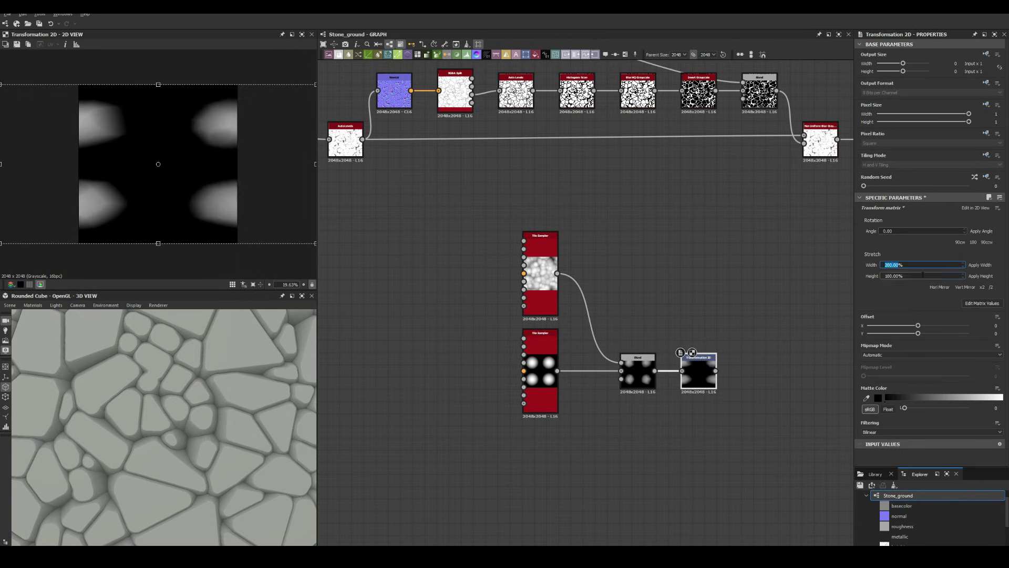
{"action": "type", "text": "0.25"}
{"action": "key", "text": "Return"}
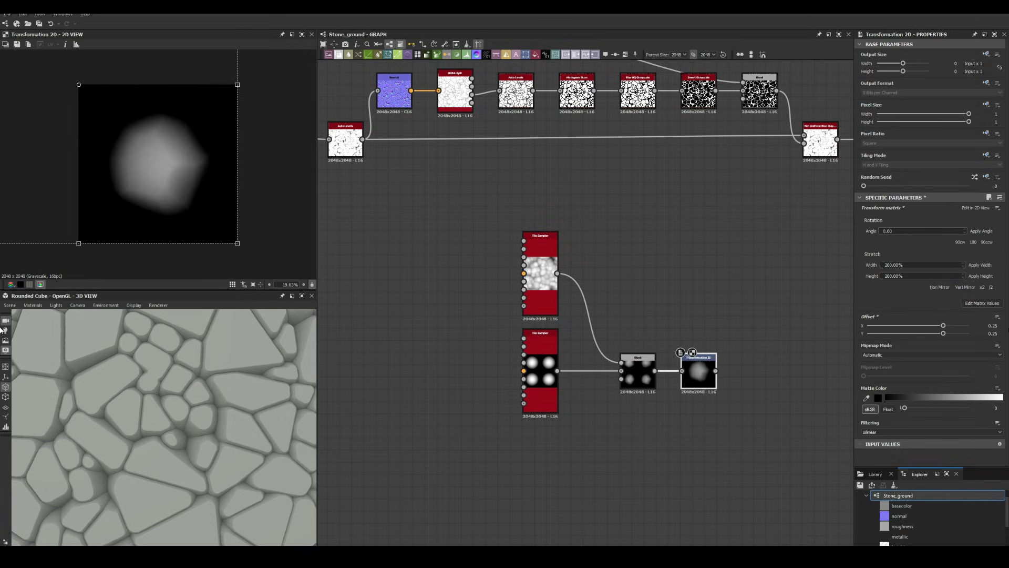
{"action": "key", "text": "space"}
{"action": "type", "text": "auto levels"}
{"action": "key", "text": "Return"}
{"action": "key", "text": "ctrl+d"}
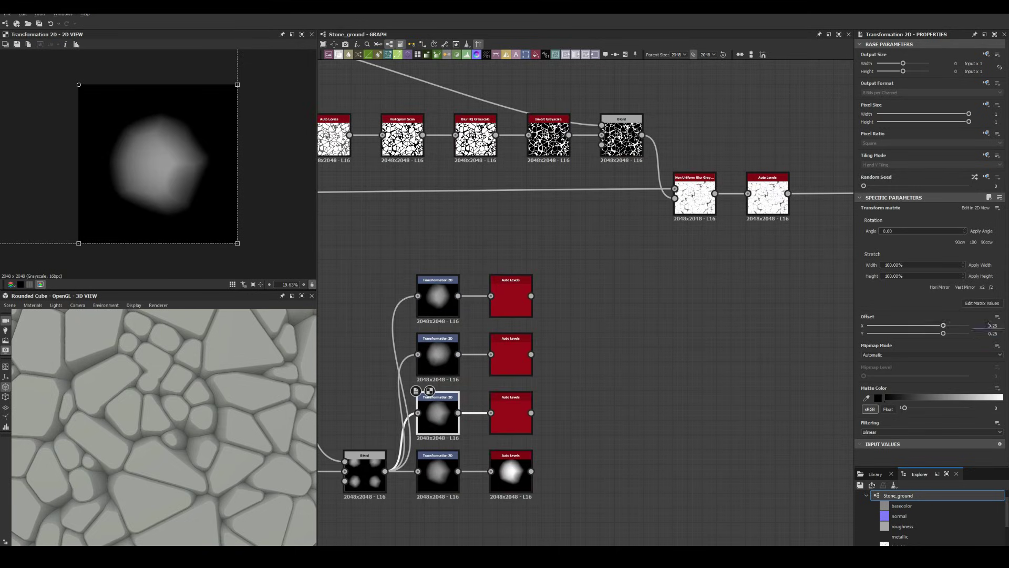
Add another Tile Sampler generator to the graph.
{"action": "key", "text": "space"}
{"action": "type", "text": "tile sampler"}
{"action": "key", "text": "Return"}
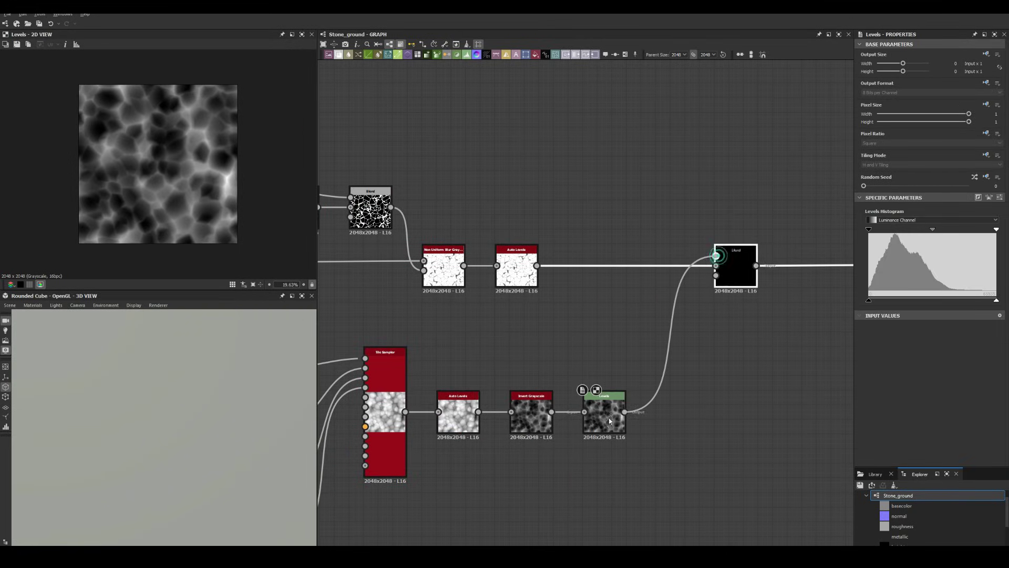
Raise the Levels black point, then select the Levels node feeding the Min blend.
{"action": "left_click", "coordinate": [606, 411]}
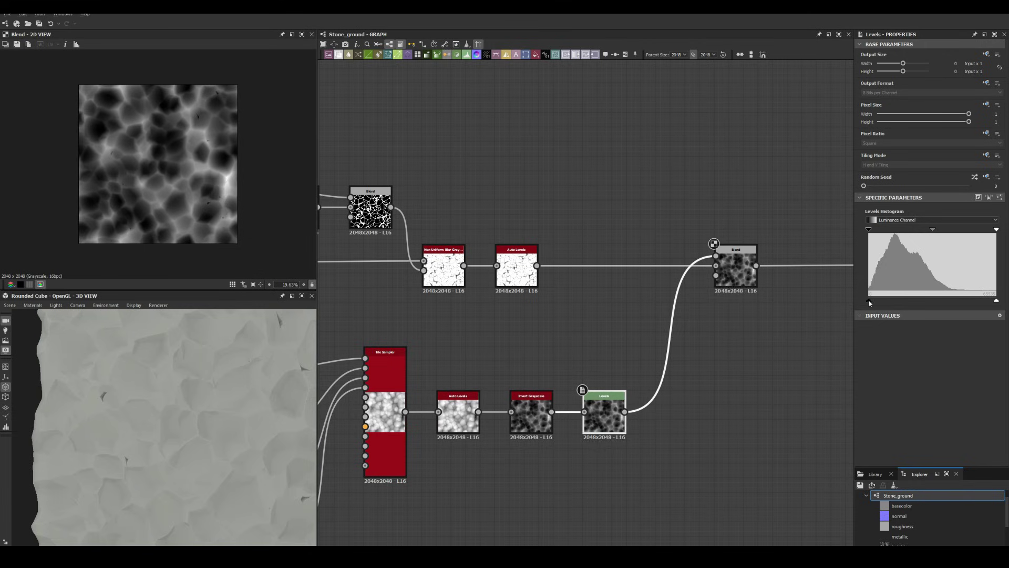
{"action": "left_click_drag", "start_coordinate": [869, 300], "coordinate": [967, 299]}
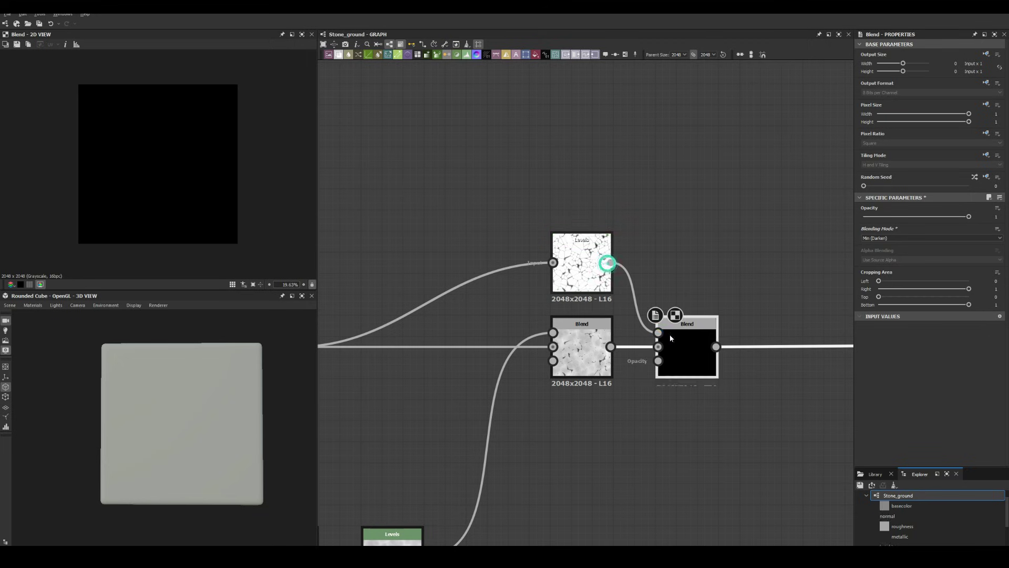
{"action": "left_click", "coordinate": [581, 239]}
{"action": "scroll", "coordinate": [124, 415], "scroll_direction": "up", "scroll_amount": 5}
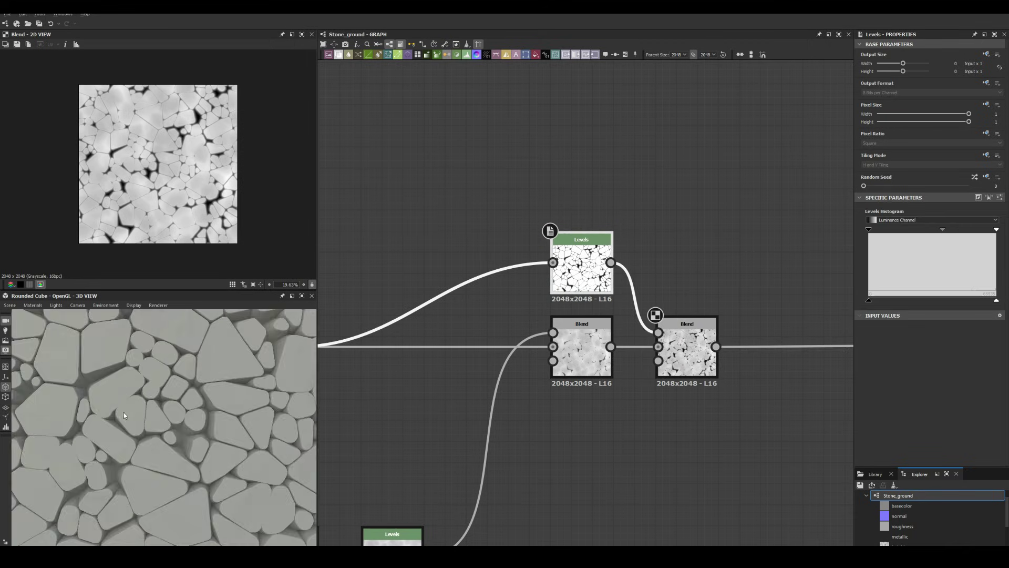
{"action": "scroll", "coordinate": [153, 416], "scroll_direction": "up", "scroll_amount": 3}
{"action": "scroll", "coordinate": [178, 416], "scroll_direction": "down", "scroll_amount": 3}
{"action": "scroll", "coordinate": [192, 408], "scroll_direction": "down", "scroll_amount": 4}
{"action": "scroll", "coordinate": [205, 402], "scroll_direction": "up", "scroll_amount": 6}
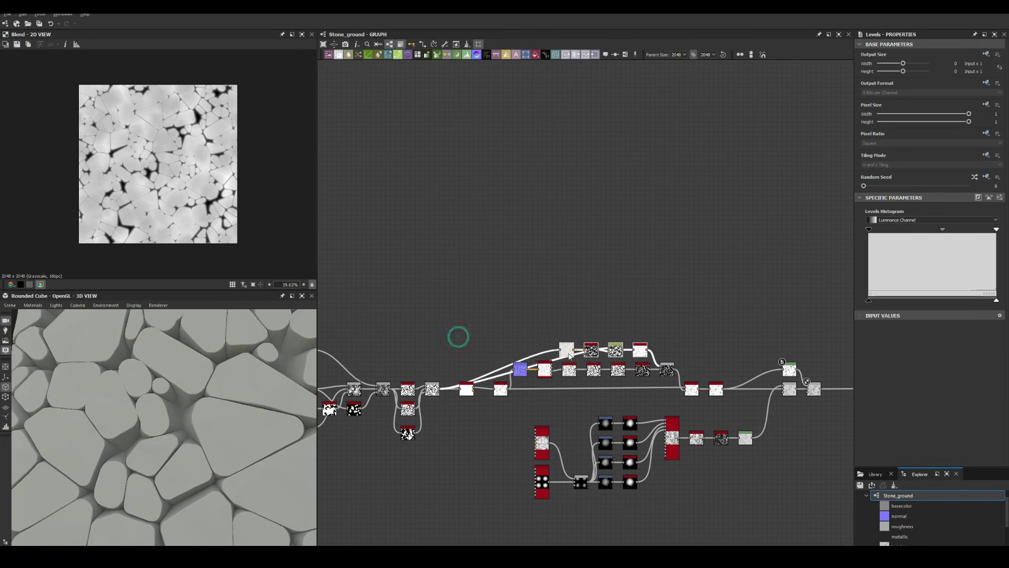
Pan and zoom the graph to bring the whole node network into view.
{"action": "middle_click_drag", "start_coordinate": [569, 356], "coordinate": [382, 296]}
{"action": "scroll", "coordinate": [380, 433], "scroll_direction": "up", "scroll_amount": 2}
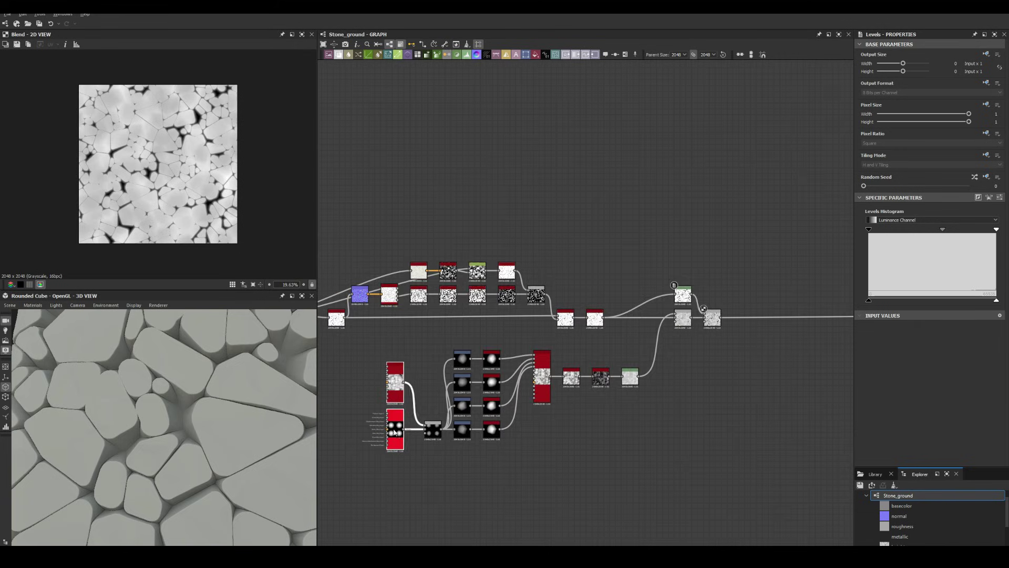
{"action": "scroll", "coordinate": [670, 342], "scroll_direction": "down", "scroll_amount": 2}
{"action": "scroll", "coordinate": [643, 290], "scroll_direction": "up", "scroll_amount": 2}
{"action": "middle_click_drag", "start_coordinate": [644, 290], "coordinate": [529, 284]}
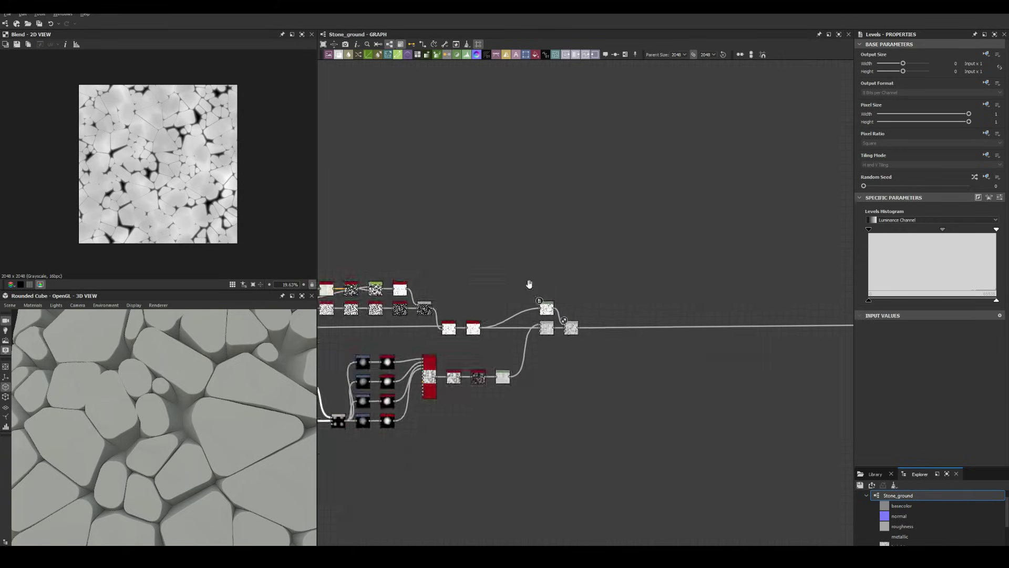
{"action": "scroll", "coordinate": [529, 284], "scroll_direction": "up", "scroll_amount": 3}
Chain Flood Fill, Flood Fill to Gradient, Distance and Auto Levels nodes.
{"action": "key", "text": "space"}
{"action": "type", "text": "flo"}
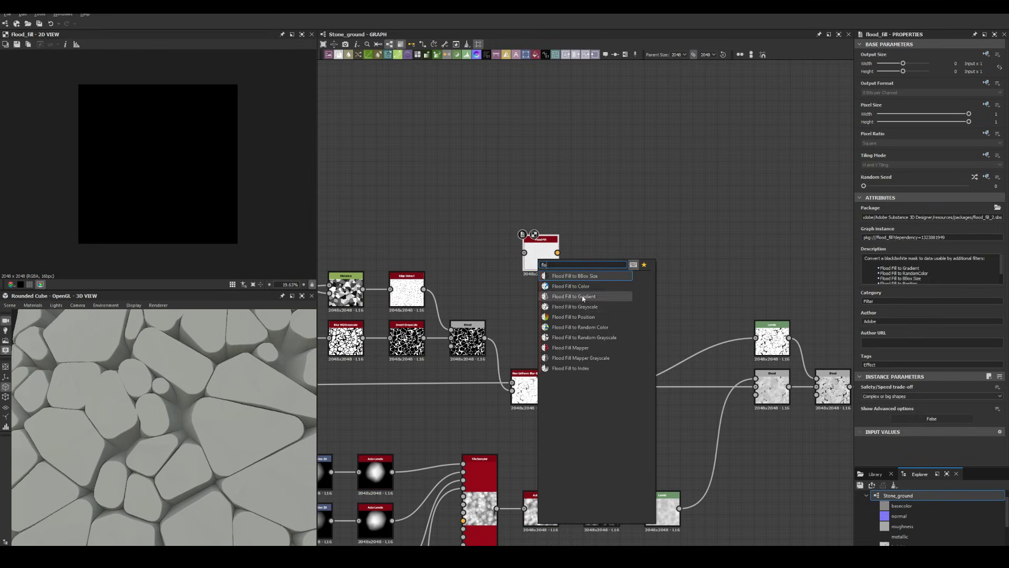
{"action": "left_click", "coordinate": [582, 297]}
{"action": "key", "text": "space"}
{"action": "type", "text": "dist"}
{"action": "key", "text": "Return"}
{"action": "scroll", "coordinate": [570, 259], "scroll_direction": "up", "scroll_amount": 3}
{"action": "scroll", "coordinate": [459, 277], "scroll_direction": "down", "scroll_amount": 2}
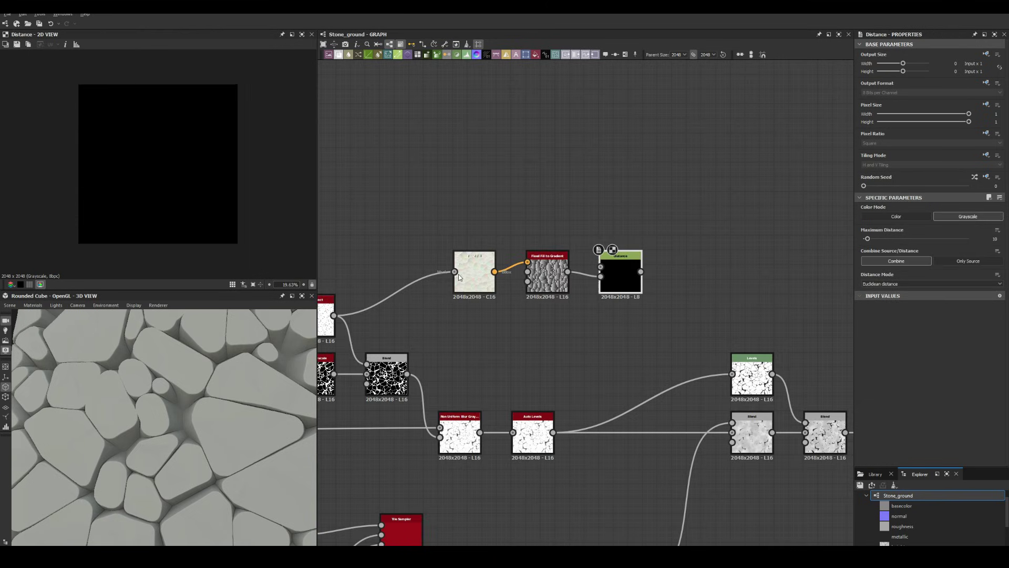
{"action": "key", "text": "space"}
{"action": "type", "text": "auto"}
{"action": "key", "text": "Return"}
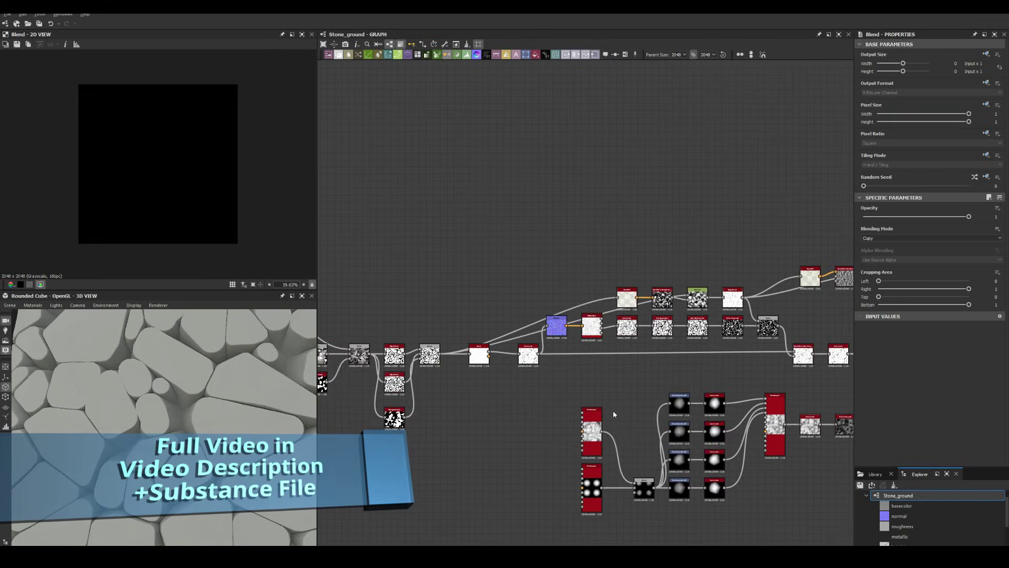
Set the Tile Sampler amounts to 25 on X and 35 on Y.
{"action": "left_click_drag", "start_coordinate": [589, 320], "coordinate": [581, 354]}
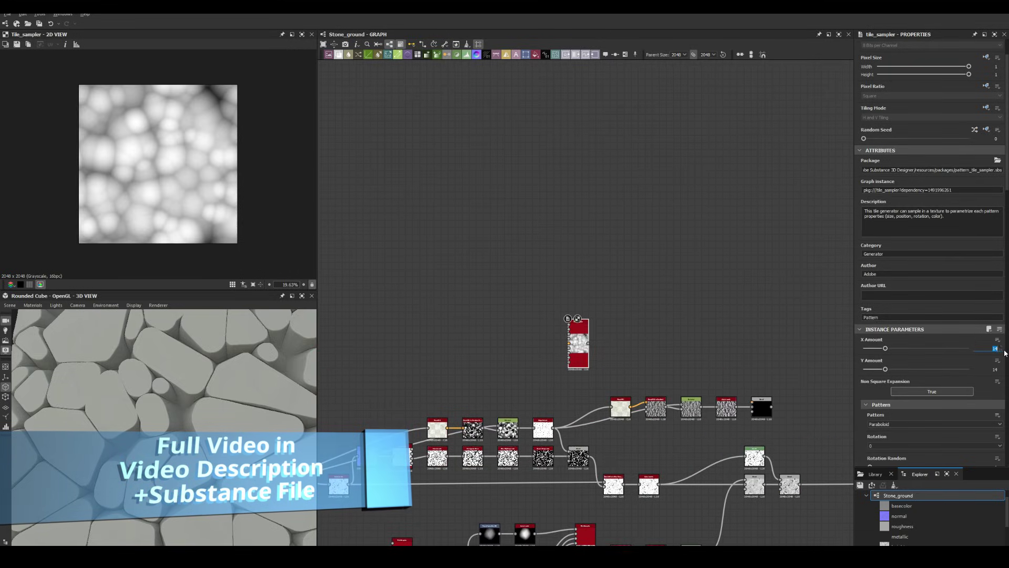
{"action": "type", "text": "25"}
{"action": "key", "text": "Return"}
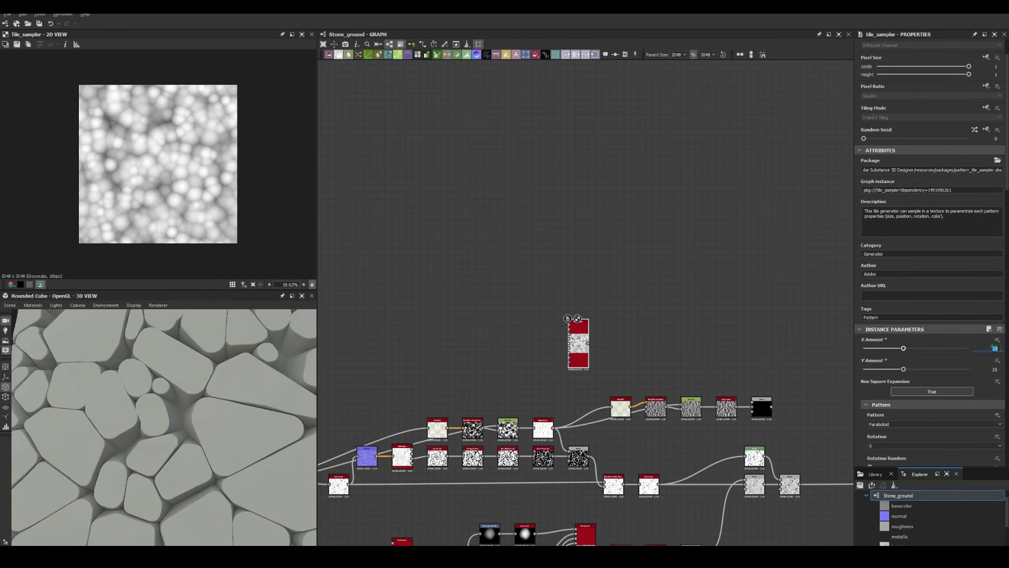
{"action": "type", "text": "35"}
{"action": "key", "text": "Return"}
{"action": "middle_click_drag", "start_coordinate": [715, 383], "coordinate": [662, 371]}
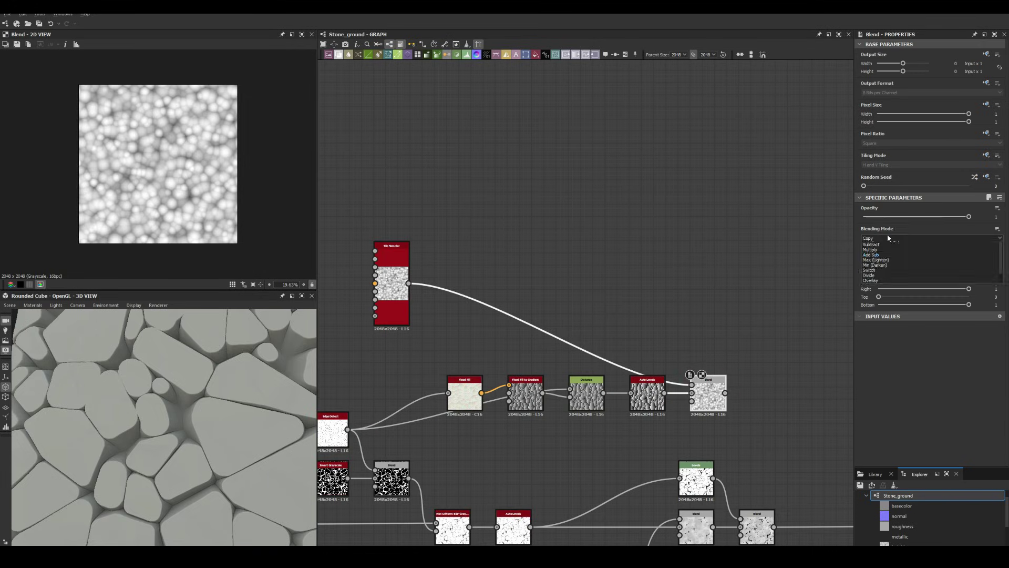
Connect the Auto Levels output into the bottom Blend.
{"action": "left_click", "coordinate": [709, 389]}
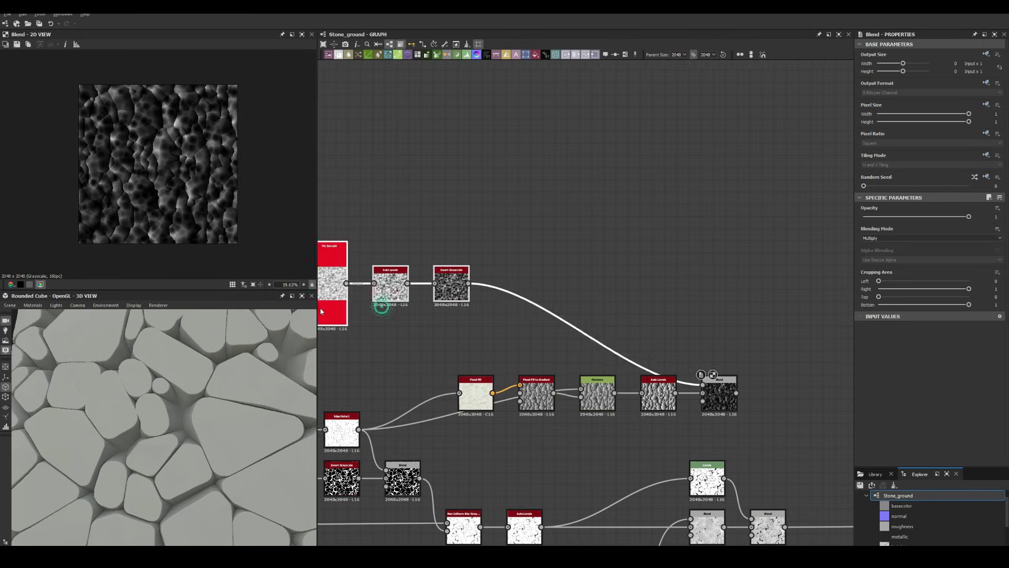
{"action": "middle_click_drag", "start_coordinate": [709, 389], "coordinate": [617, 318]}
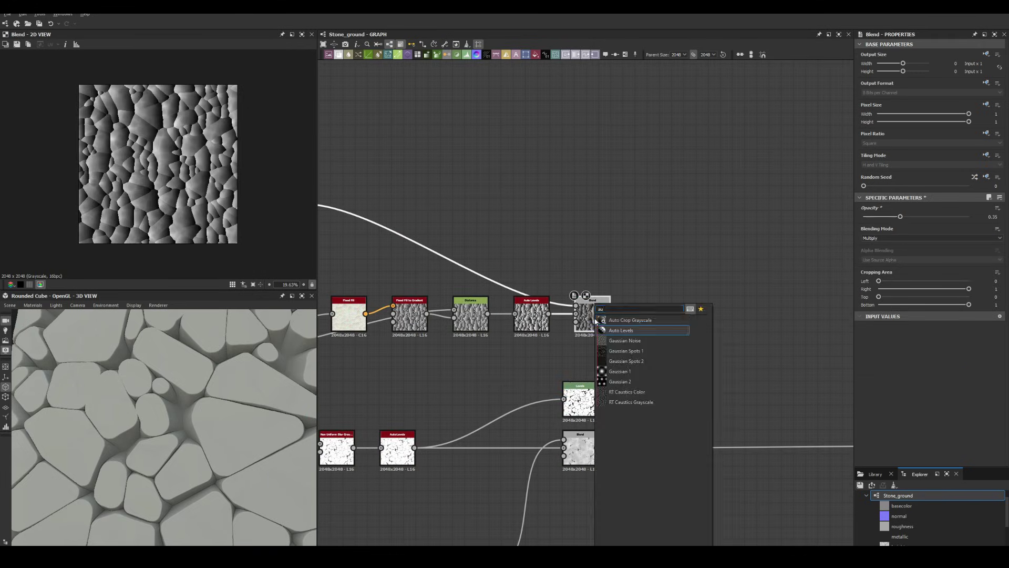
{"action": "left_click_drag", "start_coordinate": [667, 314], "coordinate": [685, 439]}
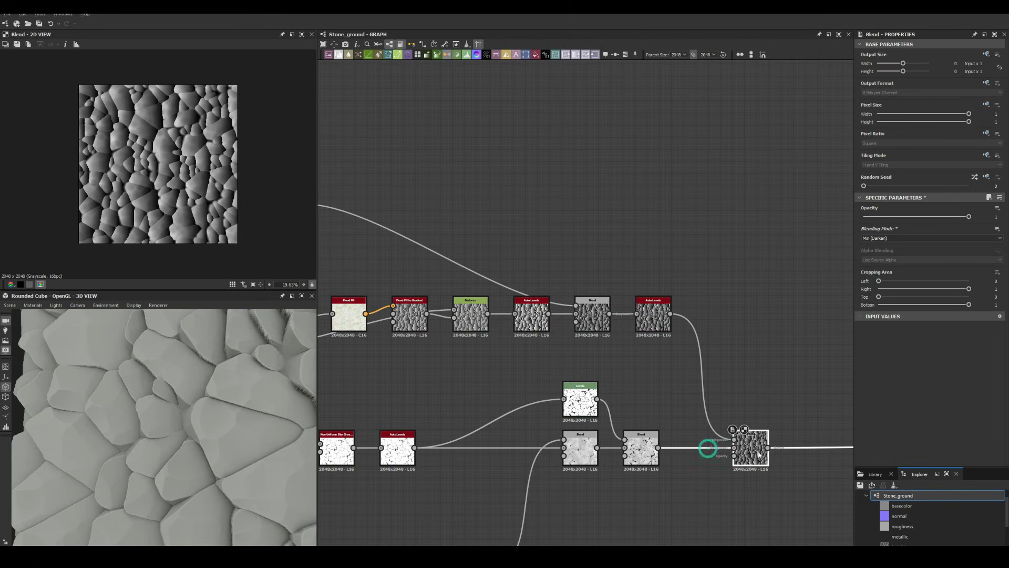
{"action": "scroll", "coordinate": [206, 410], "scroll_direction": "down", "scroll_amount": 3}
{"action": "scroll", "coordinate": [206, 410], "scroll_direction": "down", "scroll_amount": 2}
{"action": "scroll", "coordinate": [567, 315], "scroll_direction": "up", "scroll_amount": 2}
Adjust the levels' midtones and white point to brighten the gradients.
{"action": "left_click", "coordinate": [703, 321]}
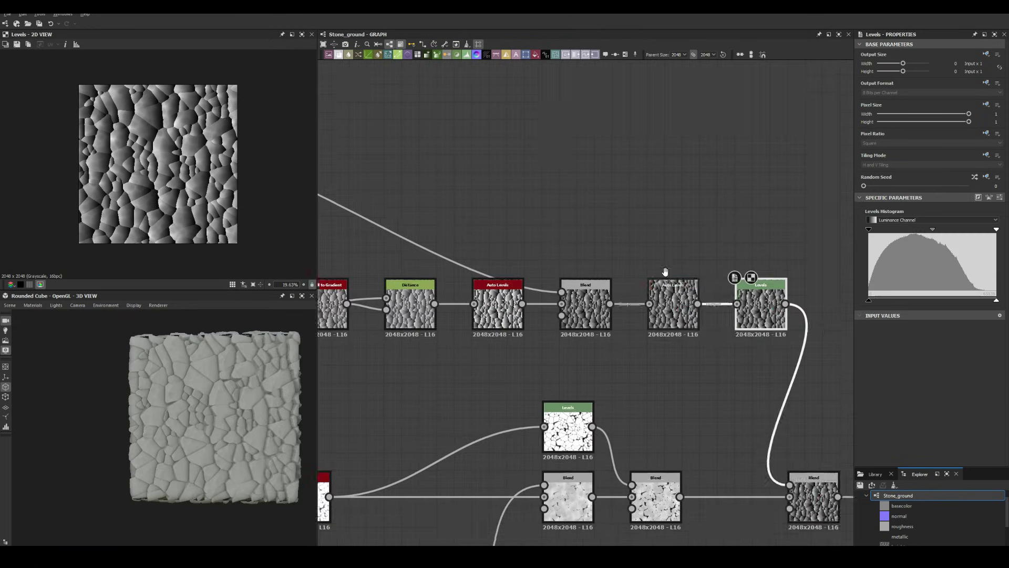
{"action": "left_click_drag", "start_coordinate": [989, 231], "coordinate": [946, 230]}
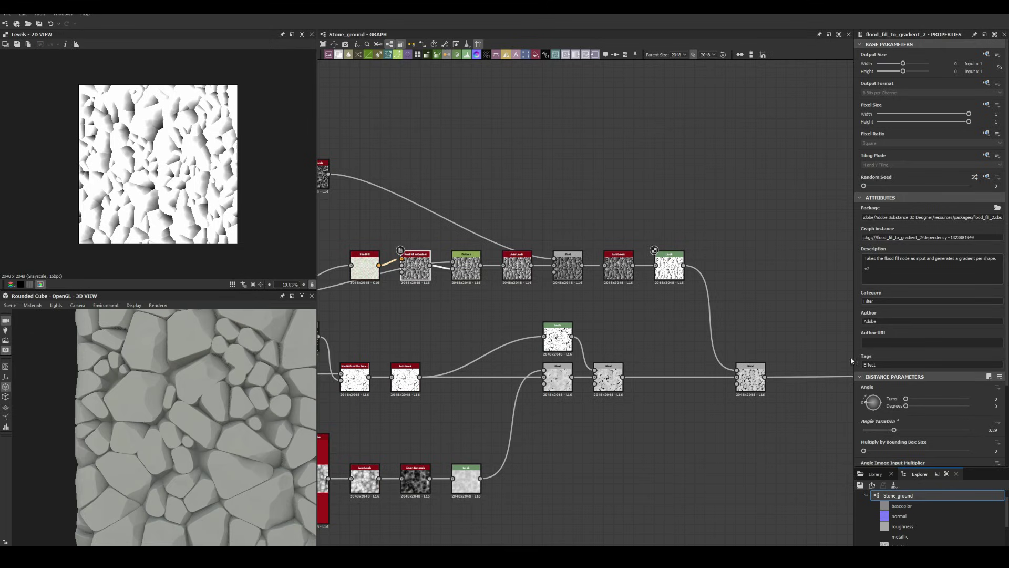
{"action": "left_click_drag", "start_coordinate": [915, 230], "coordinate": [904, 229]}
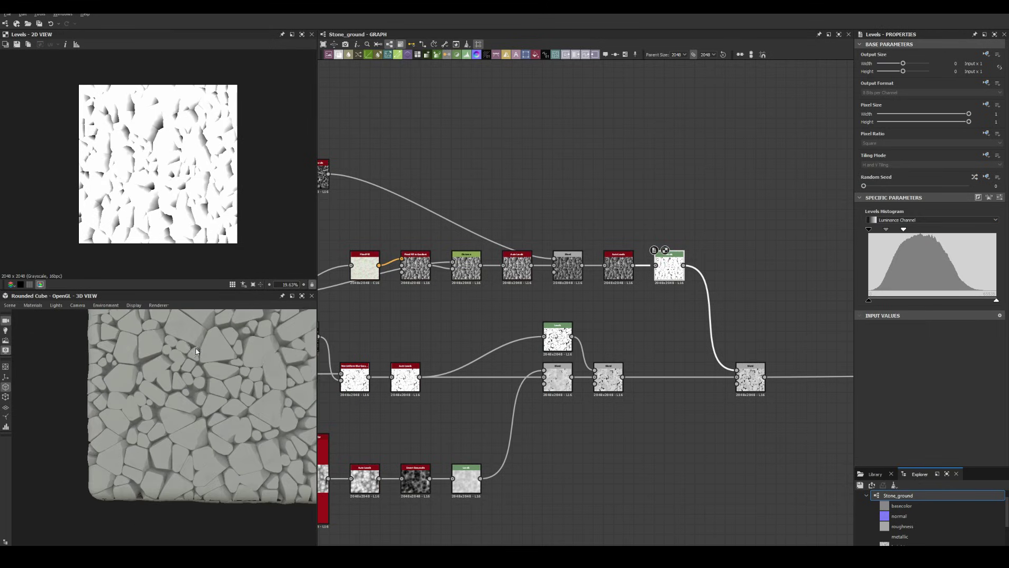
{"action": "scroll", "coordinate": [598, 300], "scroll_direction": "down", "scroll_amount": 2}
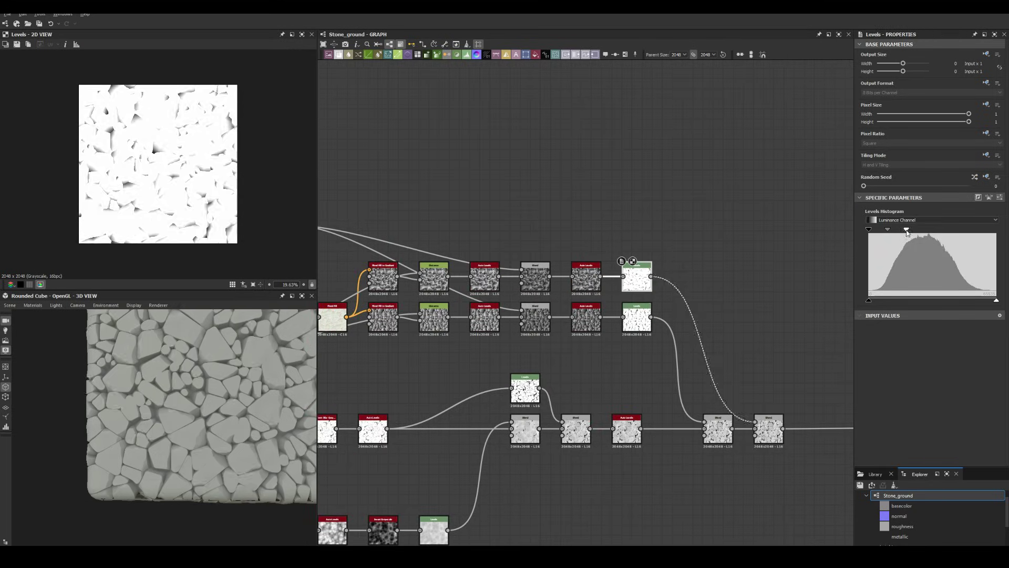
{"action": "left_click_drag", "start_coordinate": [917, 230], "coordinate": [887, 229]}
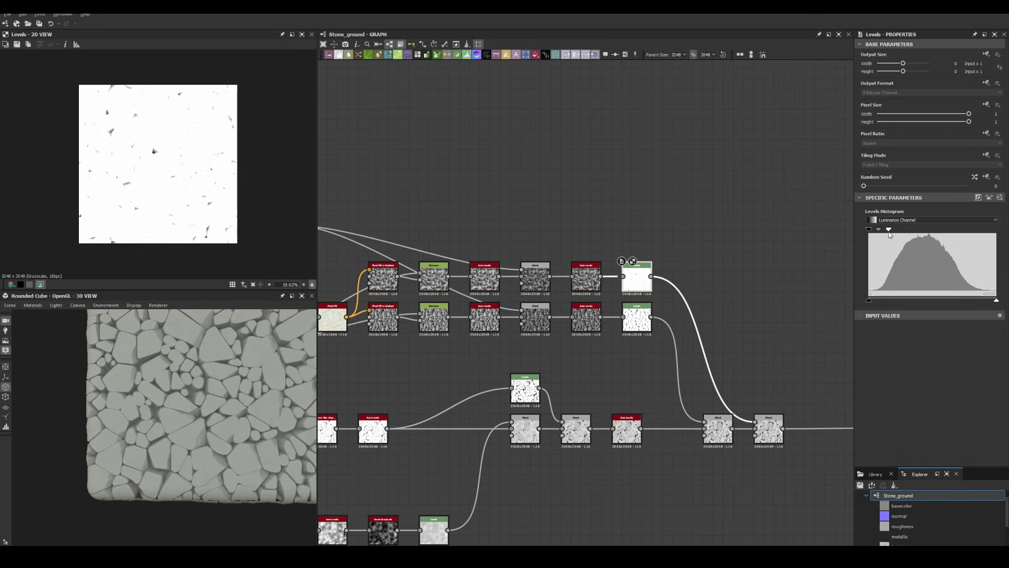
{"action": "scroll", "coordinate": [187, 410], "scroll_direction": "down", "scroll_amount": 3}
{"action": "scroll", "coordinate": [193, 417], "scroll_direction": "up", "scroll_amount": 5}
{"action": "scroll", "coordinate": [736, 240], "scroll_direction": "down", "scroll_amount": 3}
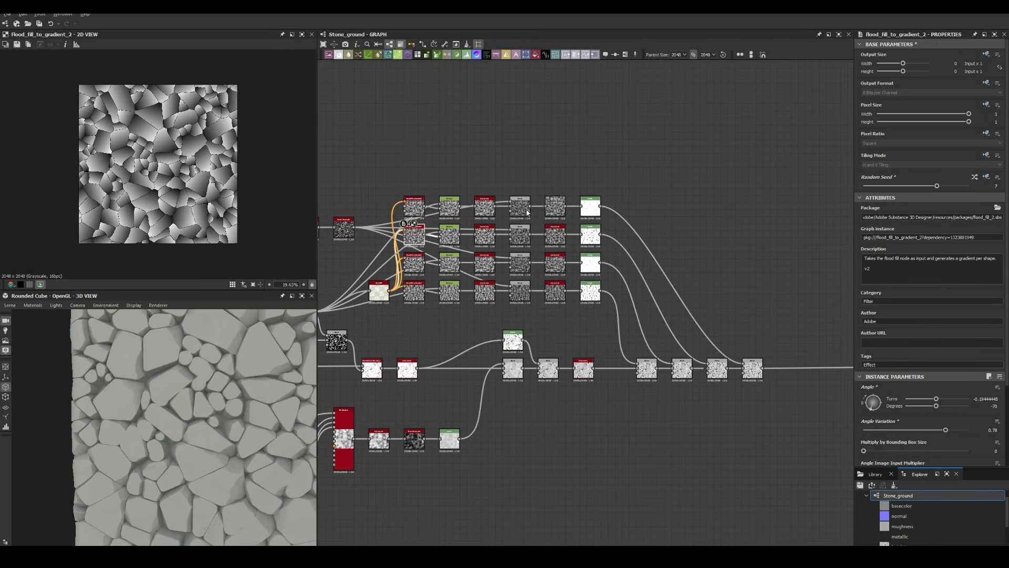
Drag a layer Levels node's histogram handles to darken the gradient mask and lift its darkest tones.
{"action": "left_click", "coordinate": [417, 210]}
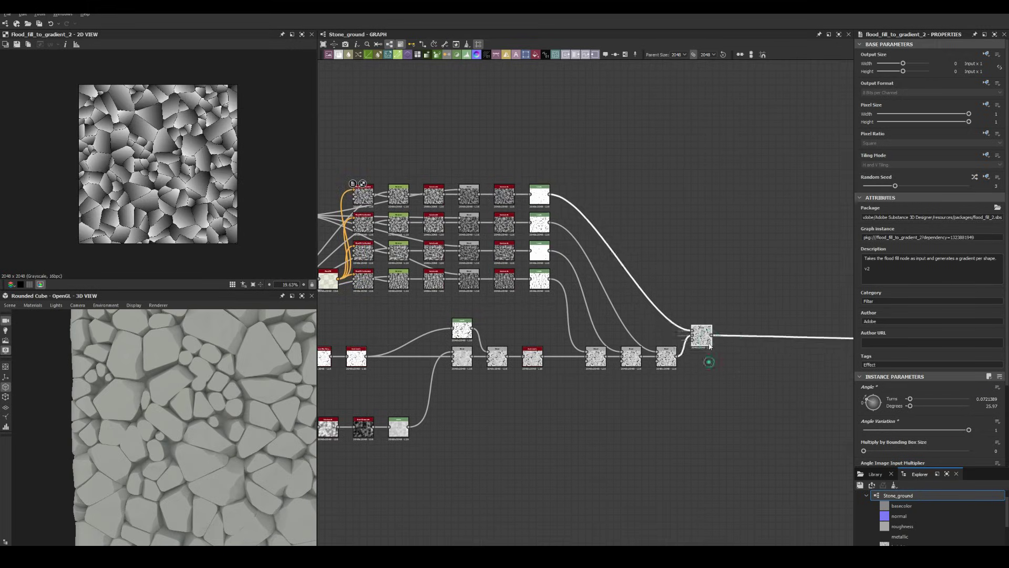
{"action": "left_click", "coordinate": [541, 221]}
{"action": "left_click_drag", "start_coordinate": [904, 230], "coordinate": [927, 230]}
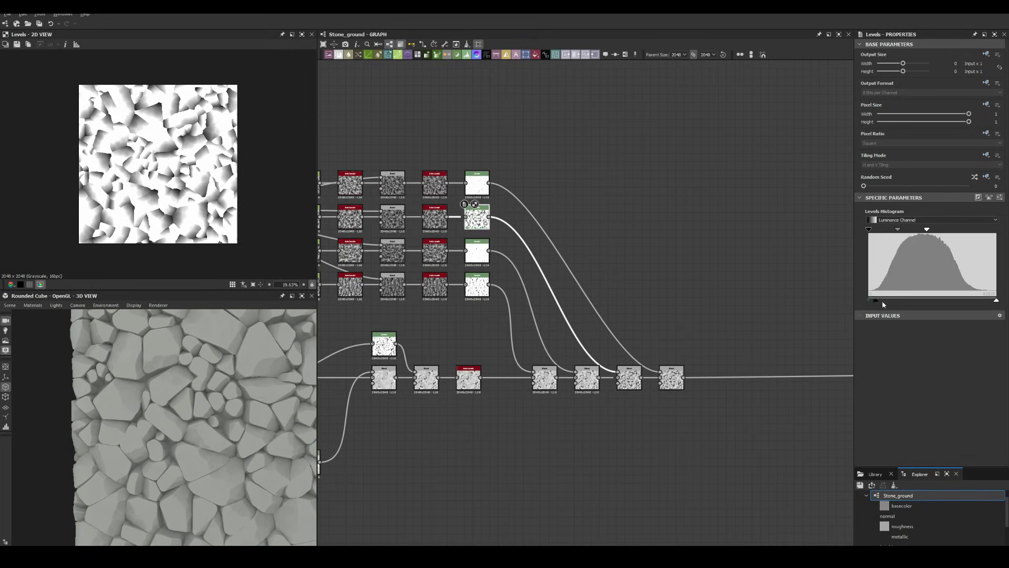
{"action": "left_click_drag", "start_coordinate": [883, 304], "coordinate": [927, 304]}
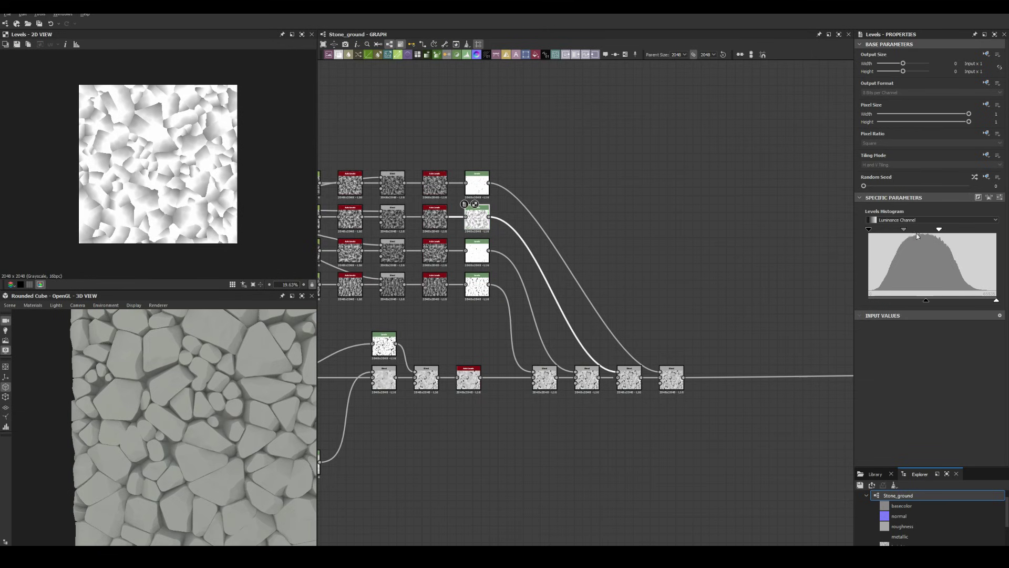
{"action": "scroll", "coordinate": [661, 204], "scroll_direction": "down", "scroll_amount": 3}
Inspect the tile sampler pattern output, then return to the top-row Levels node.
{"action": "left_click", "coordinate": [398, 189]}
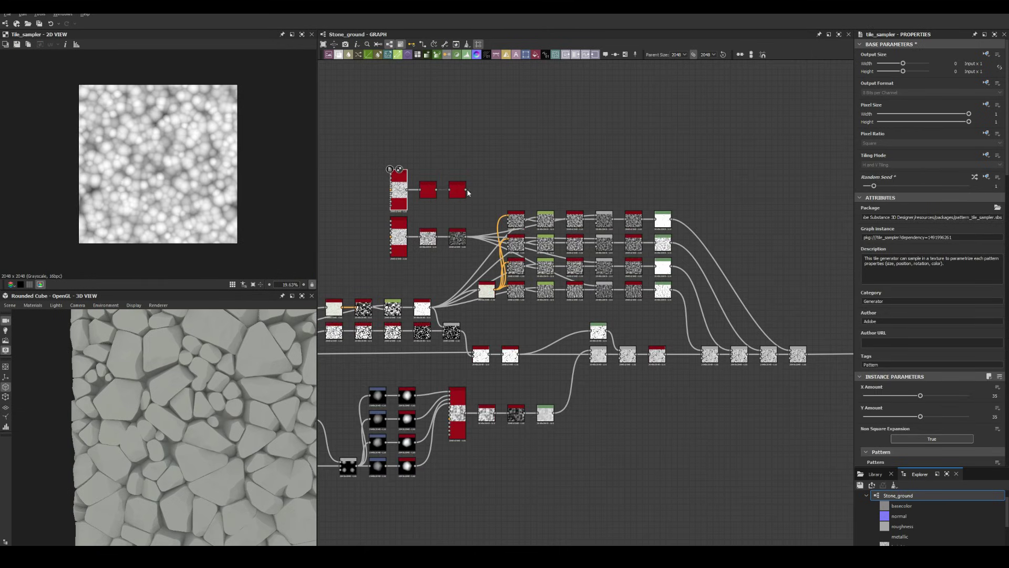
{"action": "scroll", "coordinate": [783, 229], "scroll_direction": "up", "scroll_amount": 4}
{"action": "left_click", "coordinate": [544, 217]}
{"action": "mouse_move", "coordinate": [544, 217]}
{"action": "middle_mouse_down"}
{"action": "mouse_move", "coordinate": [781, 263]}
{"action": "mouse_move", "coordinate": [483, 116]}
{"action": "middle_mouse_up"}
Recheck the top-row Levels node settings.
{"action": "left_click", "coordinate": [467, 259]}
{"action": "left_click", "coordinate": [486, 113]}
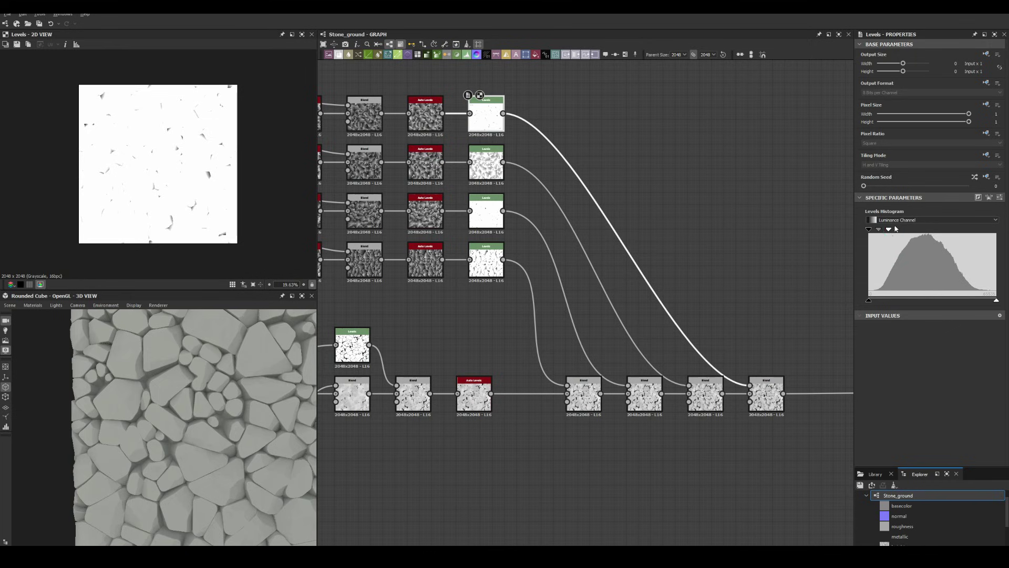
{"action": "scroll", "coordinate": [213, 351], "scroll_direction": "down", "scroll_amount": 3}
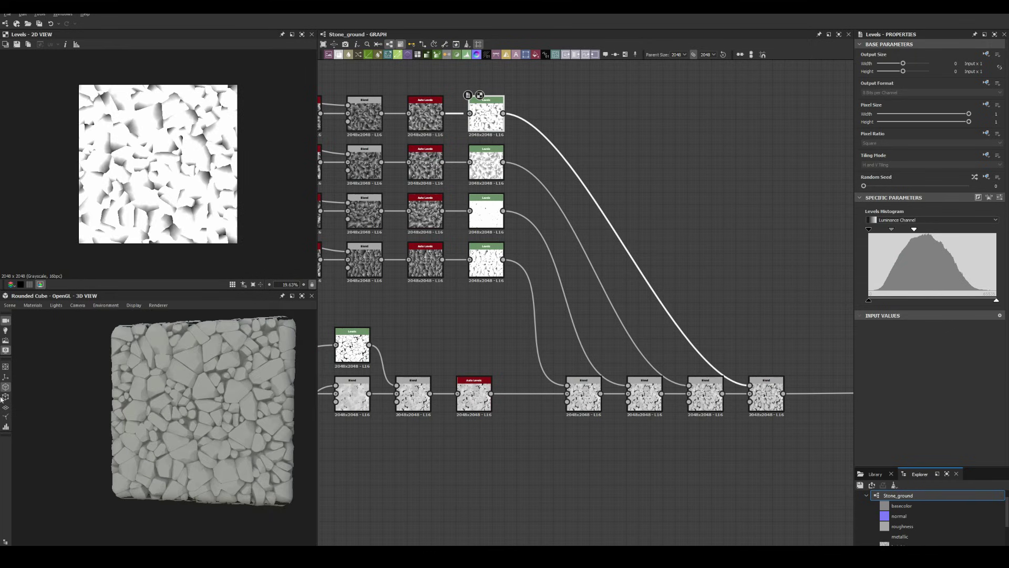
{"action": "scroll", "coordinate": [169, 383], "scroll_direction": "up", "scroll_amount": 4}
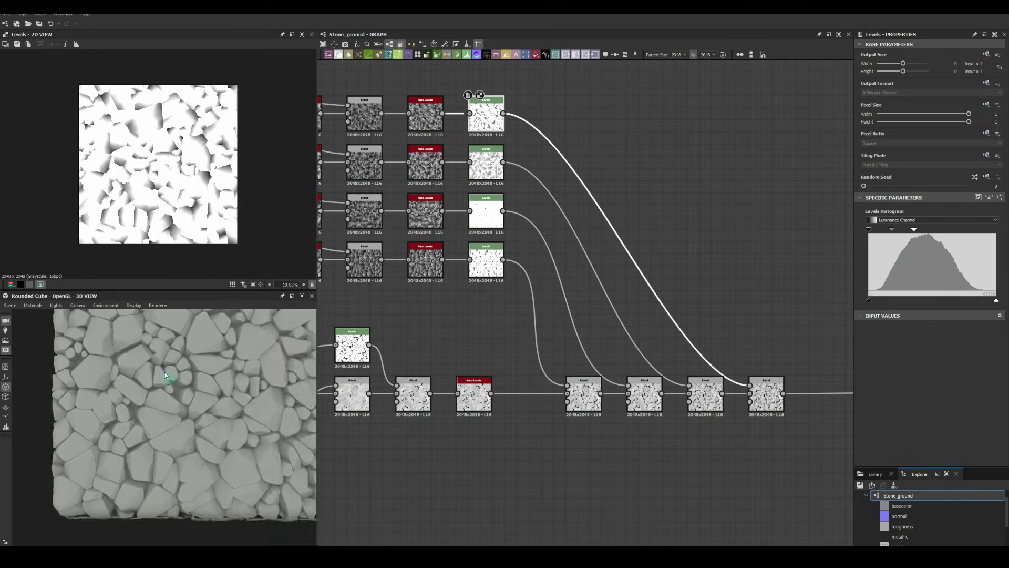
{"action": "scroll", "coordinate": [165, 374], "scroll_direction": "up", "scroll_amount": 2}
{"action": "scroll", "coordinate": [341, 218], "scroll_direction": "down", "scroll_amount": 4}
Duplicate the stone layer node chain with Ctrl+D and place the copy in the graph.
{"action": "left_click", "coordinate": [392, 217]}
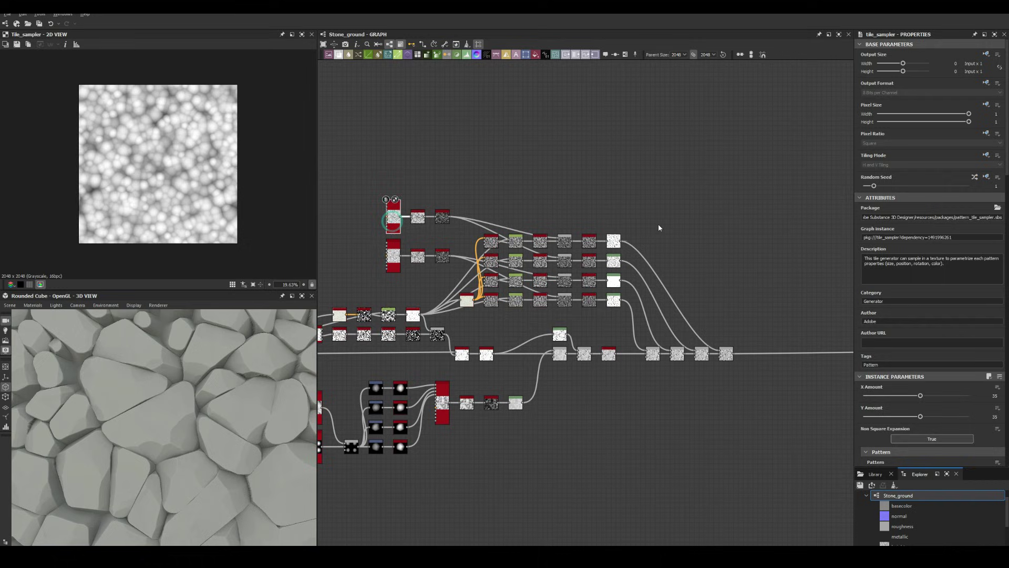
{"action": "left_click", "coordinate": [397, 257]}
{"action": "middle_click_drag", "start_coordinate": [391, 223], "coordinate": [421, 238]}
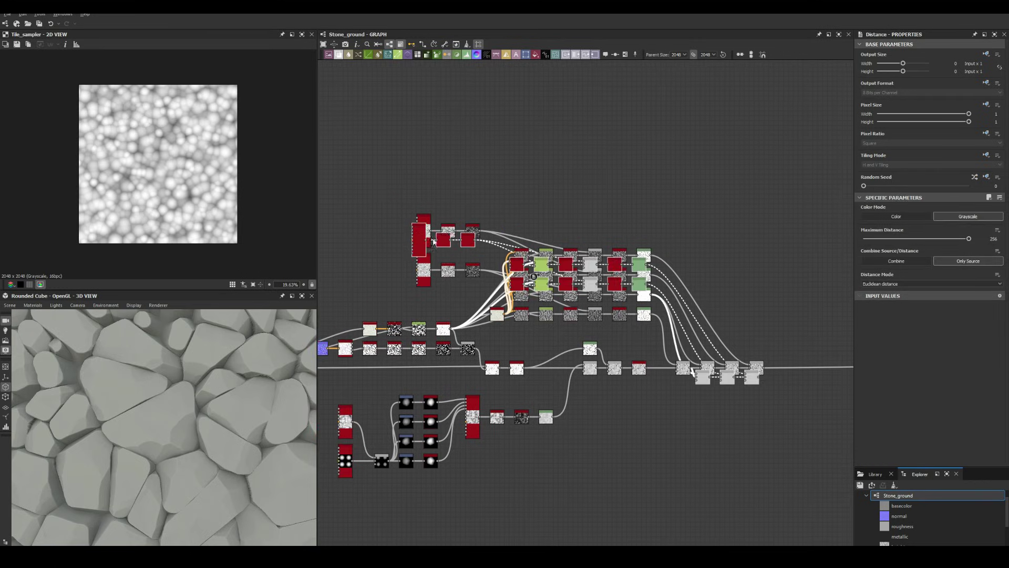
{"action": "key", "text": "ctrl+d"}
{"action": "middle_click_drag", "start_coordinate": [750, 324], "coordinate": [584, 286]}
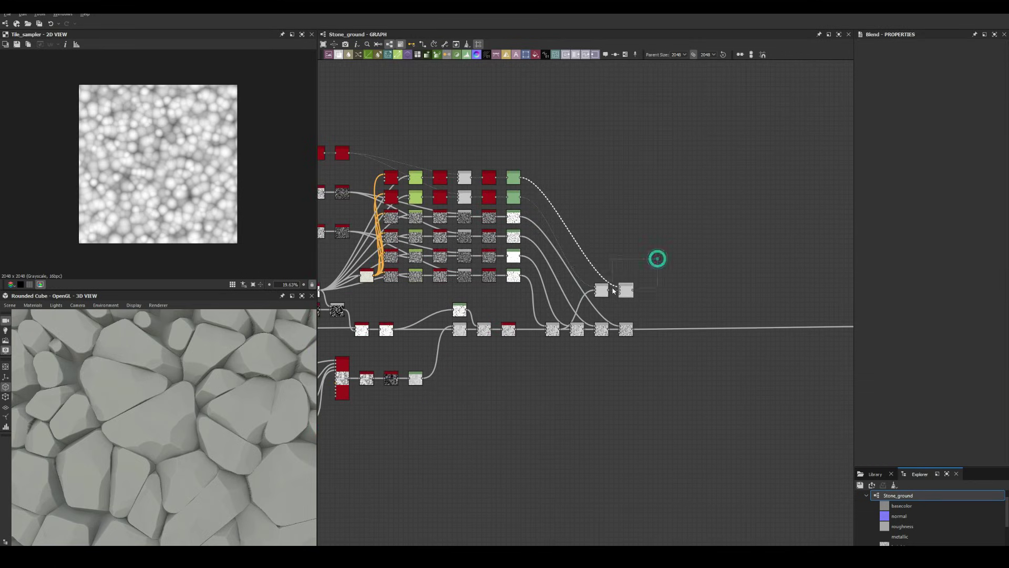
Preview the flood-fill gradient and layer Levels, shifting the washed-out mask to mid-grey.
{"action": "scroll", "coordinate": [652, 335], "scroll_direction": "up", "scroll_amount": 2}
{"action": "scroll", "coordinate": [601, 280], "scroll_direction": "down", "scroll_amount": 2}
{"action": "scroll", "coordinate": [601, 279], "scroll_direction": "up", "scroll_amount": 3}
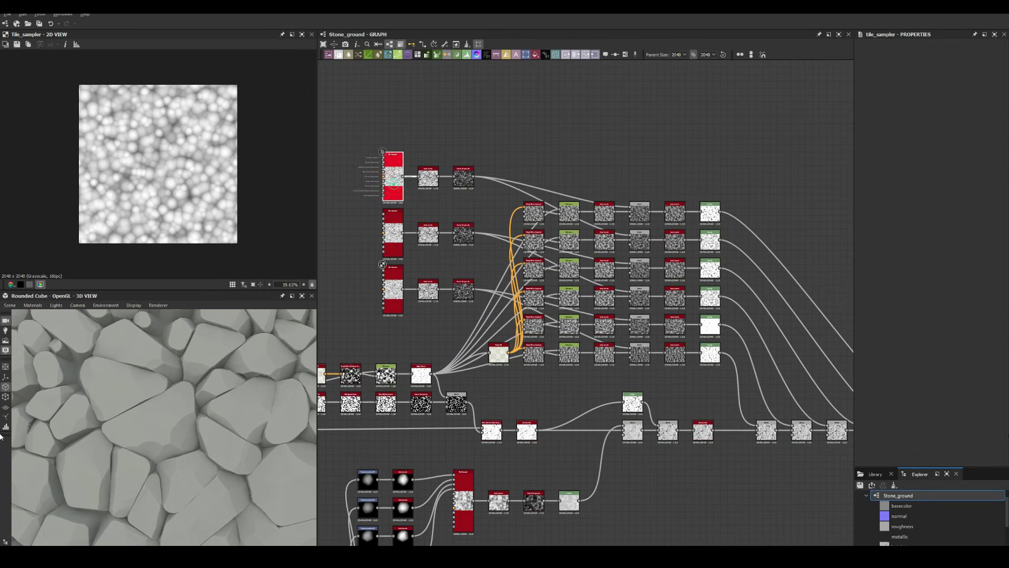
{"action": "left_click", "coordinate": [393, 176]}
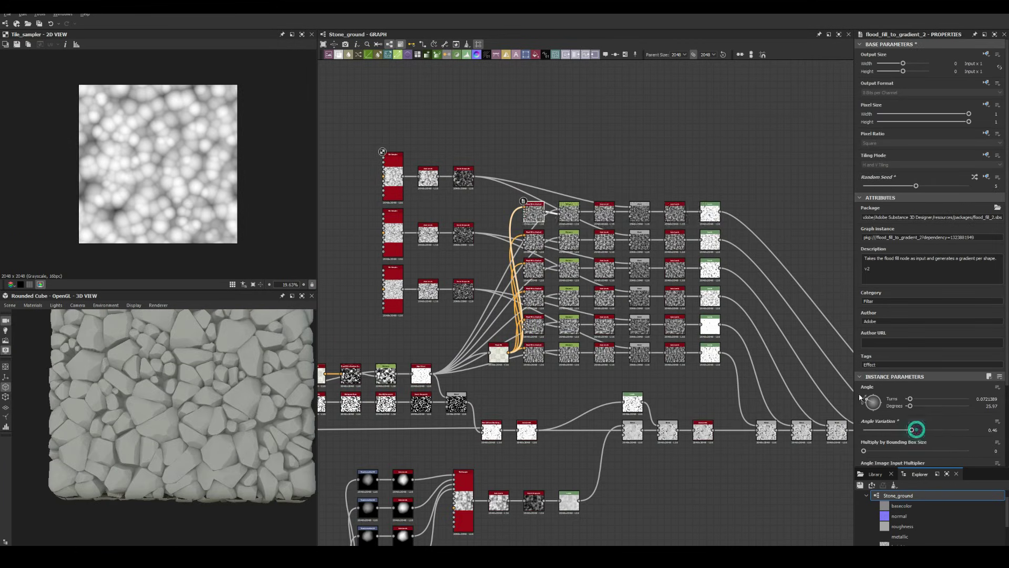
{"action": "double_click", "coordinate": [540, 221]}
{"action": "double_click", "coordinate": [710, 213]}
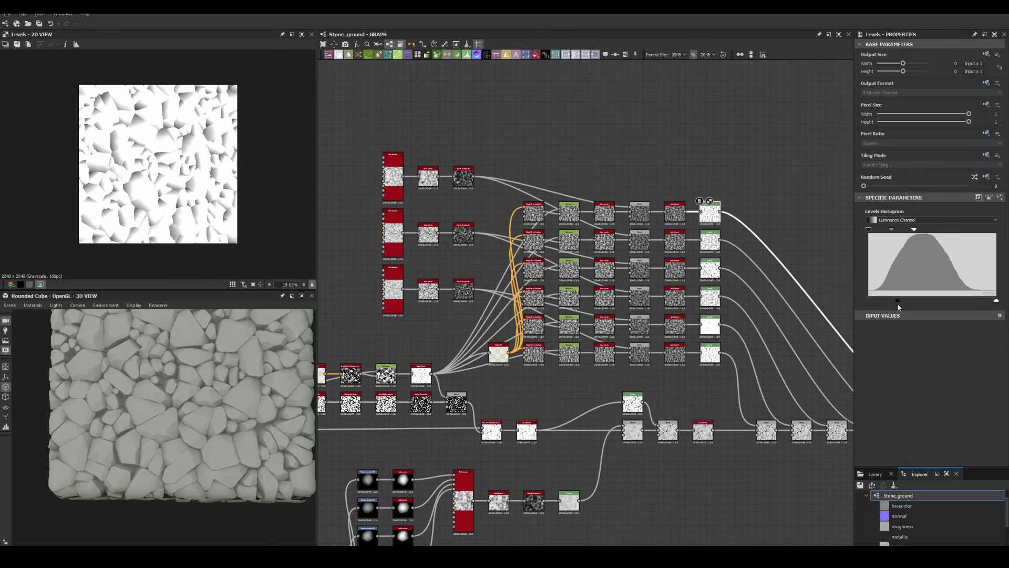
{"action": "left_click_drag", "start_coordinate": [980, 238], "coordinate": [997, 239]}
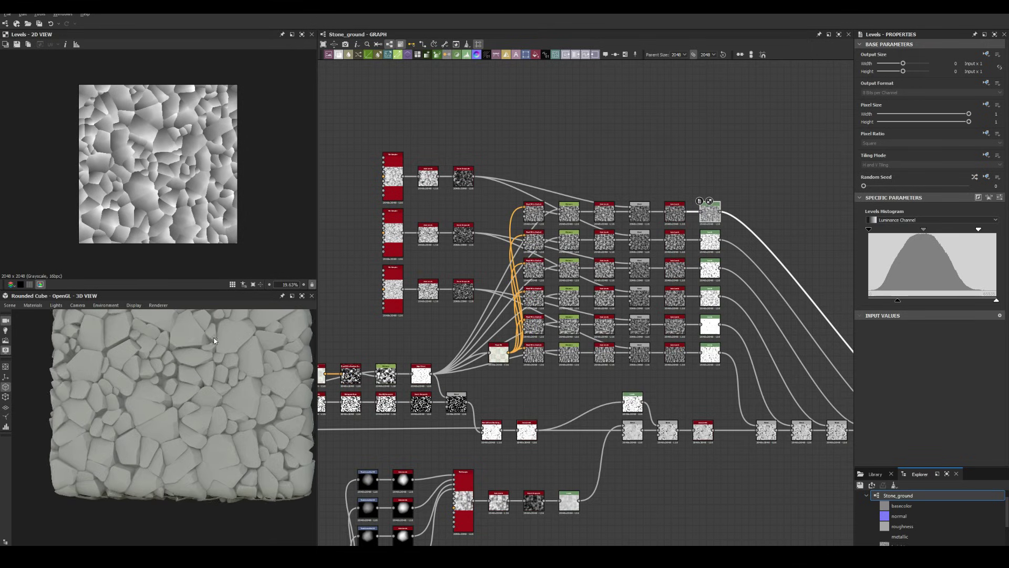
Preview the second and lower stone layers' Levels results.
{"action": "scroll", "coordinate": [213, 341], "scroll_direction": "up", "scroll_amount": 3}
{"action": "scroll", "coordinate": [191, 367], "scroll_direction": "down", "scroll_amount": 5}
{"action": "scroll", "coordinate": [210, 386], "scroll_direction": "up", "scroll_amount": 1}
{"action": "scroll", "coordinate": [205, 389], "scroll_direction": "up", "scroll_amount": 5}
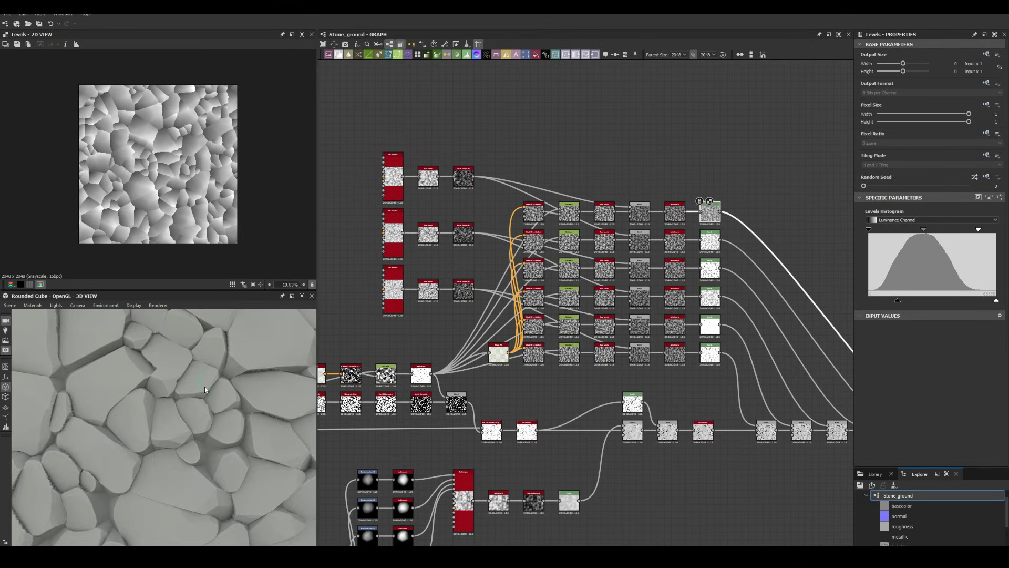
{"action": "double_click", "coordinate": [710, 240]}
{"action": "scroll", "coordinate": [187, 396], "scroll_direction": "down", "scroll_amount": 4}
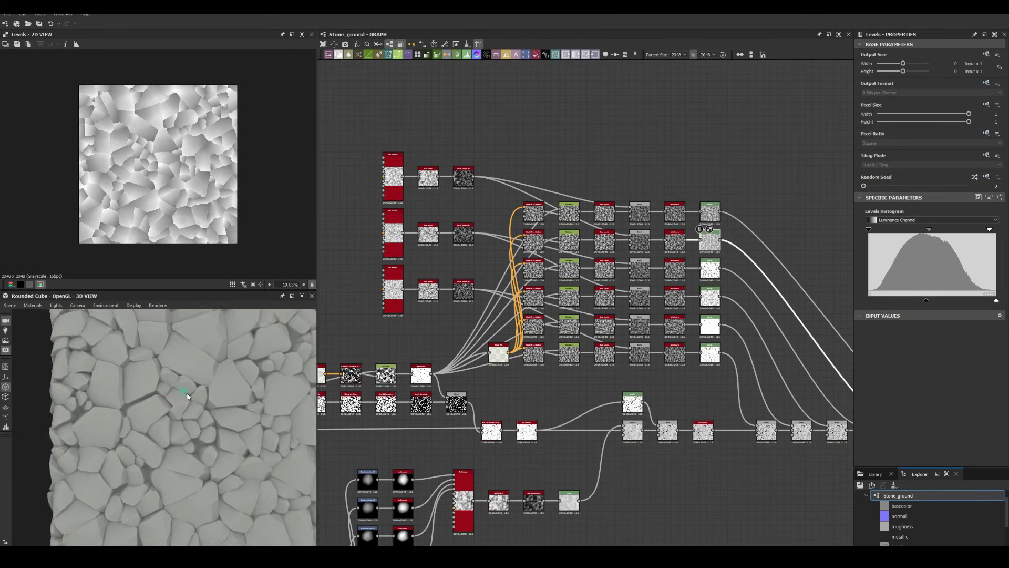
{"action": "scroll", "coordinate": [188, 396], "scroll_direction": "down", "scroll_amount": 3}
{"action": "scroll", "coordinate": [657, 315], "scroll_direction": "down", "scroll_amount": 2}
{"action": "scroll", "coordinate": [657, 315], "scroll_direction": "up", "scroll_amount": 4}
{"action": "double_click", "coordinate": [687, 303]}
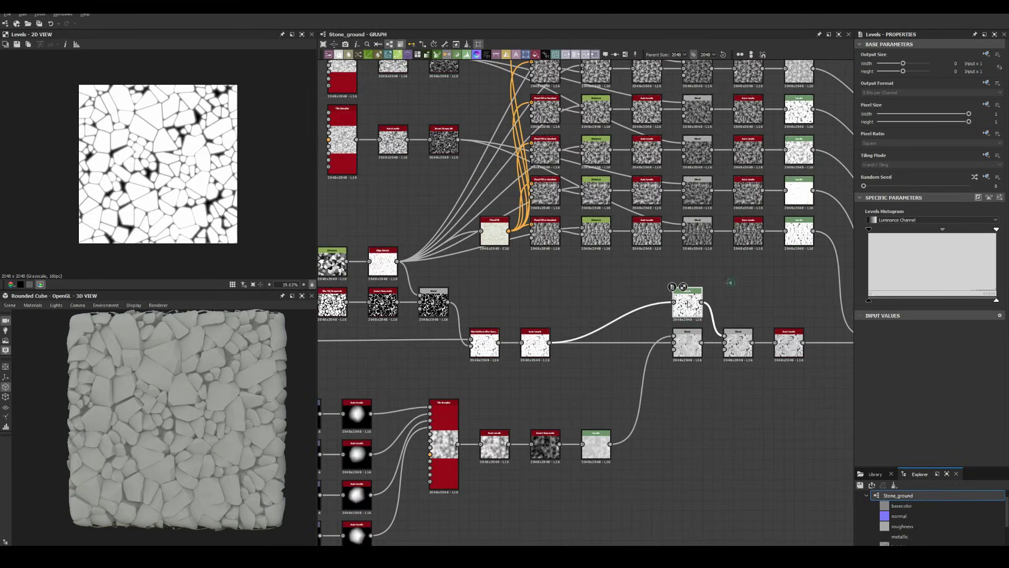
Clear the node selection and move the graph view to the Edge Detect dot.
{"action": "scroll", "coordinate": [648, 336], "scroll_direction": "down", "scroll_amount": 2}
{"action": "scroll", "coordinate": [654, 330], "scroll_direction": "down", "scroll_amount": 2}
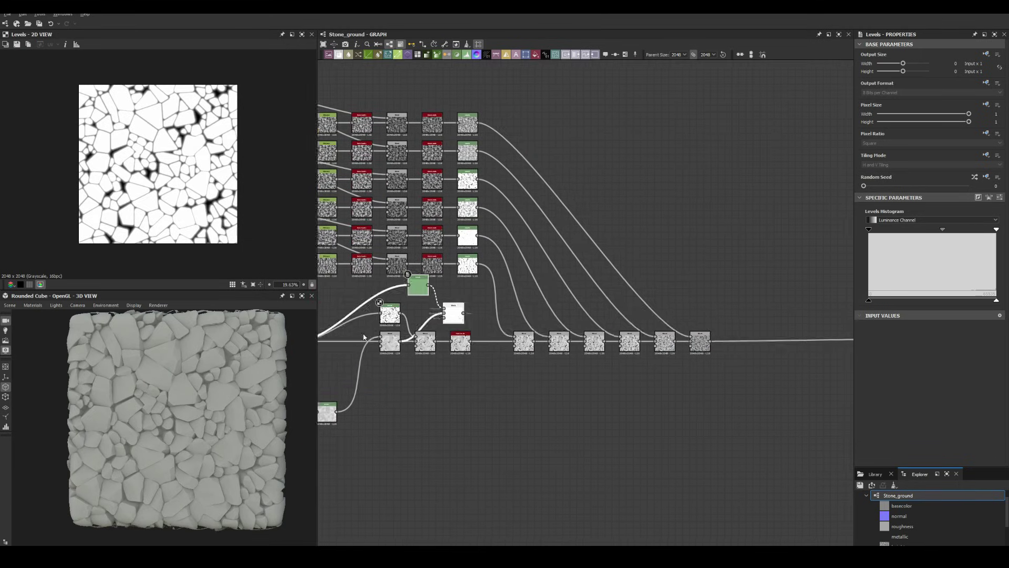
{"action": "left_click", "coordinate": [462, 336]}
{"action": "scroll", "coordinate": [462, 347], "scroll_direction": "up", "scroll_amount": 4}
{"action": "scroll", "coordinate": [657, 315], "scroll_direction": "down", "scroll_amount": 3}
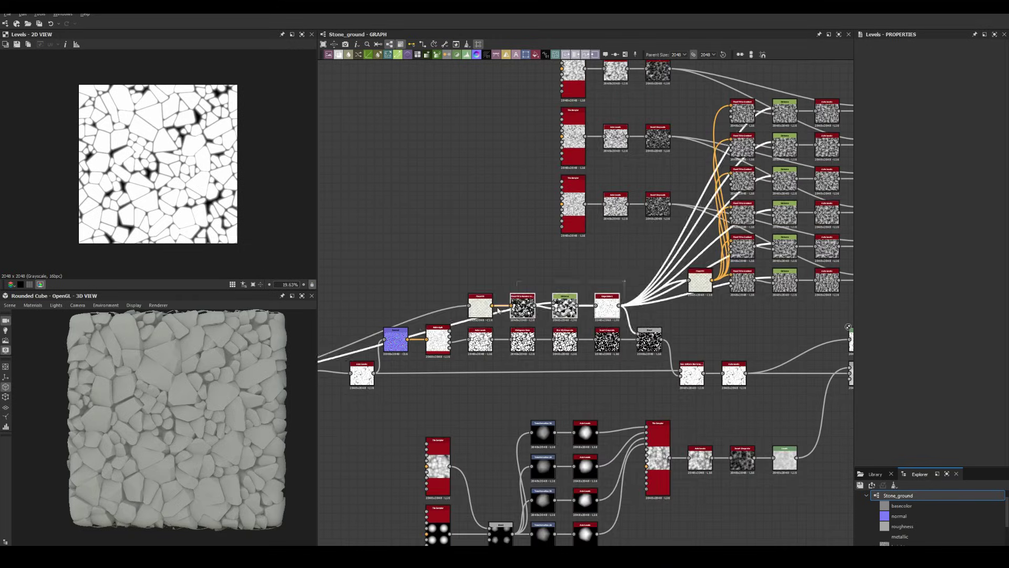
{"action": "scroll", "coordinate": [582, 316], "scroll_direction": "up", "scroll_amount": 5}
Convert the dot after Edge Detect into an Edge_detect portal.
{"action": "double_click", "coordinate": [667, 314]}
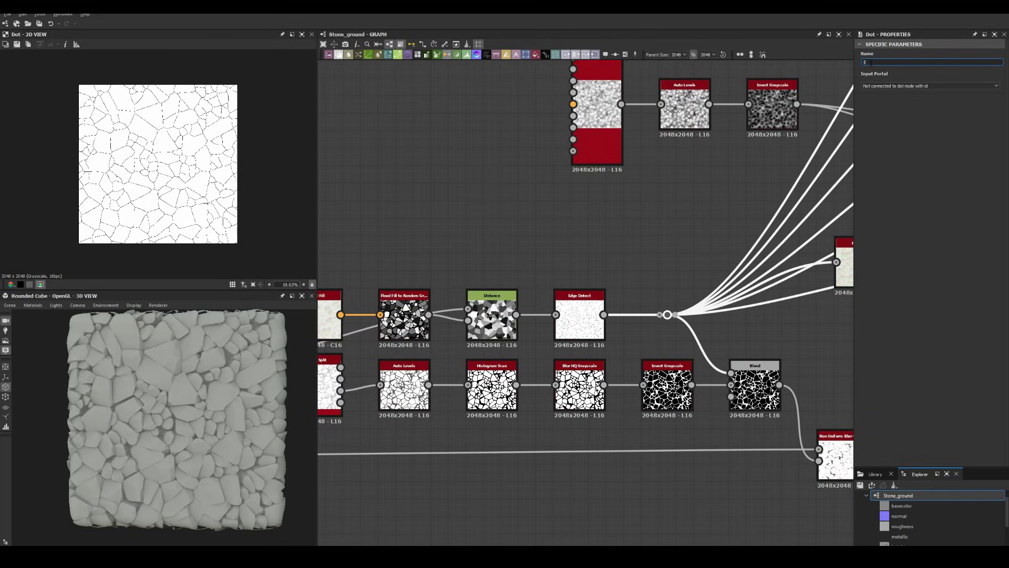
{"action": "type", "text": "Edge_detect"}
{"action": "middle_click_drag", "start_coordinate": [740, 199], "coordinate": [610, 204]}
{"action": "left_click", "coordinate": [610, 204]}
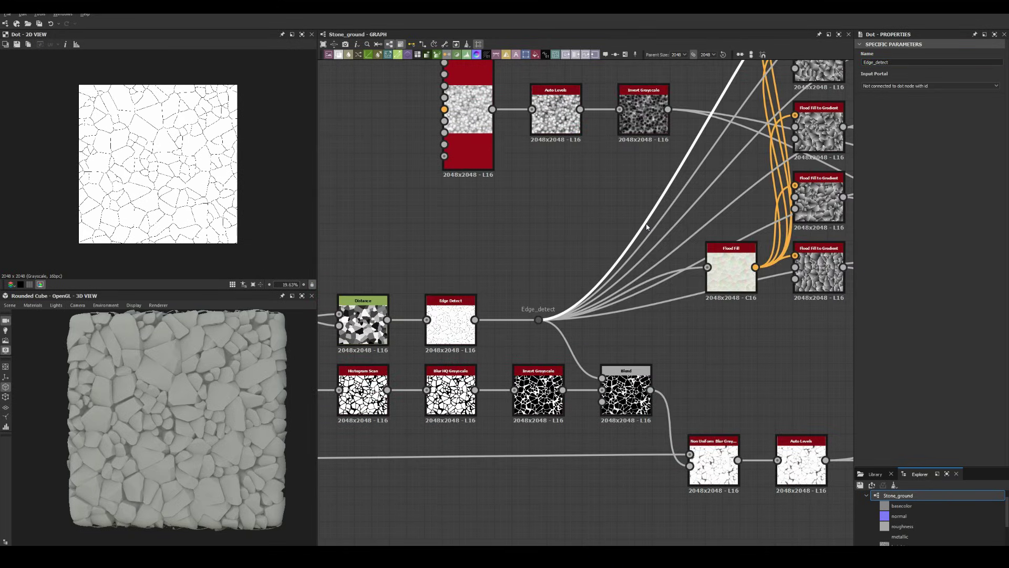
{"action": "right_click", "coordinate": [596, 303]}
{"action": "left_click", "coordinate": [620, 311]}
Add an Edge Detect node fed by the Edge_detect portal.
{"action": "scroll", "coordinate": [582, 325], "scroll_direction": "up", "scroll_amount": 2}
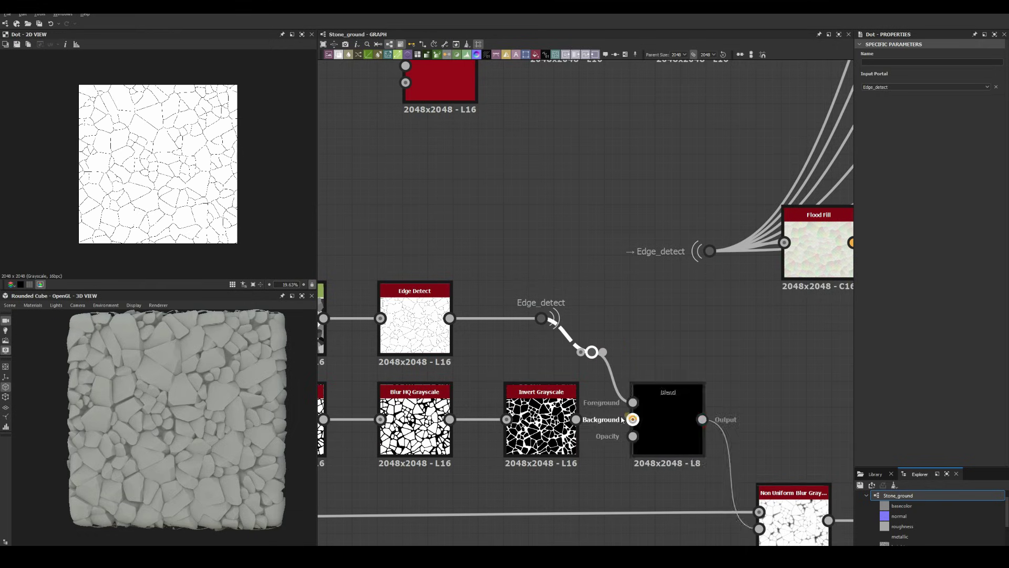
{"action": "scroll", "coordinate": [622, 418], "scroll_direction": "down", "scroll_amount": 4}
{"action": "scroll", "coordinate": [625, 331], "scroll_direction": "down", "scroll_amount": 2}
{"action": "scroll", "coordinate": [590, 305], "scroll_direction": "up", "scroll_amount": 2}
{"action": "scroll", "coordinate": [573, 337], "scroll_direction": "up", "scroll_amount": 4}
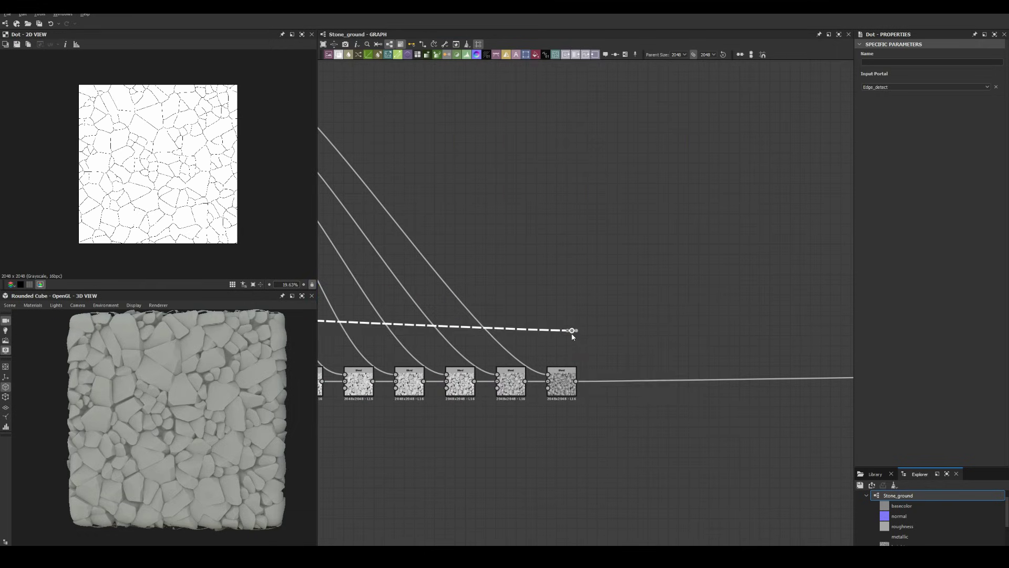
{"action": "key", "text": "space"}
{"action": "left_click", "coordinate": [573, 337]}
Chain a Bevel node and then an Auto Levels node after Edge Detect.
{"action": "scroll", "coordinate": [620, 376], "scroll_direction": "up", "scroll_amount": 1}
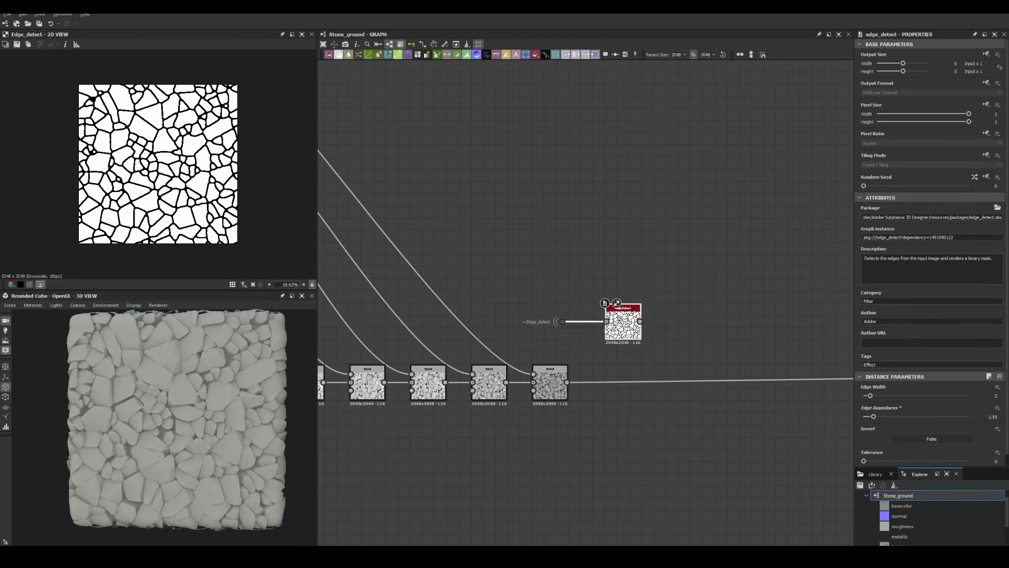
{"action": "key", "text": "space"}
{"action": "left_click", "coordinate": [620, 295]}
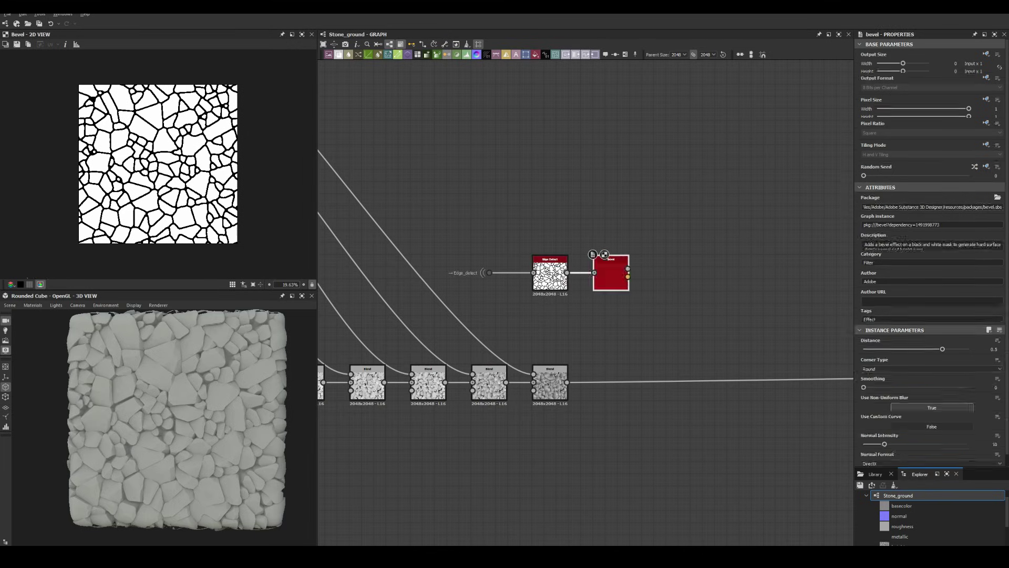
{"action": "key", "text": "space"}
{"action": "left_click", "coordinate": [631, 294]}
Insert a new Blend after the last Blend and feed it from a Levels node after Auto Levels.
{"action": "left_click", "coordinate": [553, 397]}
{"action": "key", "text": "b"}
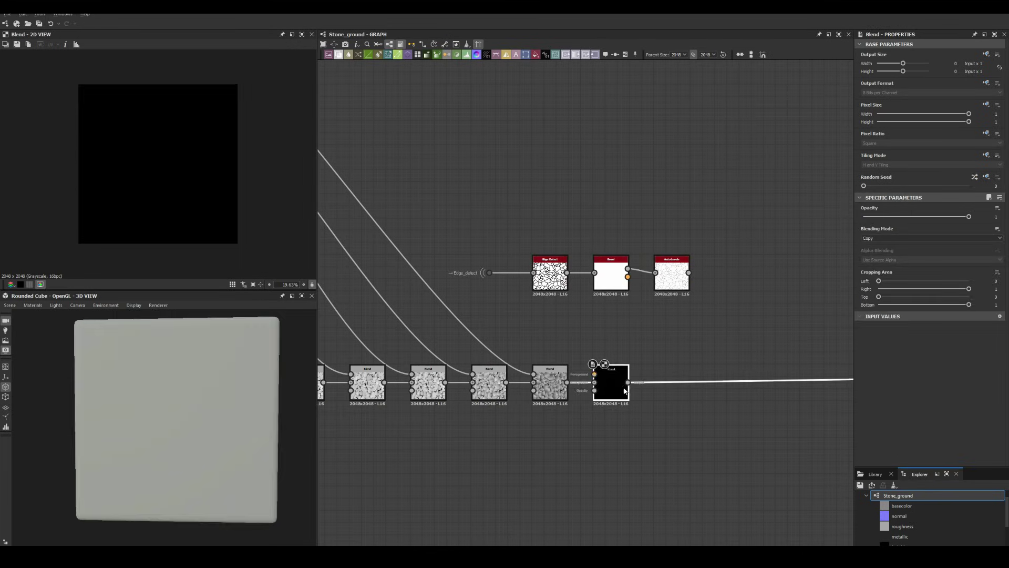
{"action": "left_click", "coordinate": [672, 273]}
{"action": "key", "text": "l"}
{"action": "scroll", "coordinate": [578, 341], "scroll_direction": "up", "scroll_amount": 1}
{"action": "left_click_drag", "start_coordinate": [675, 277], "coordinate": [738, 399]}
Set the crack Blend to Min (Darken) with opacity 0.47.
{"action": "left_click", "coordinate": [758, 415]}
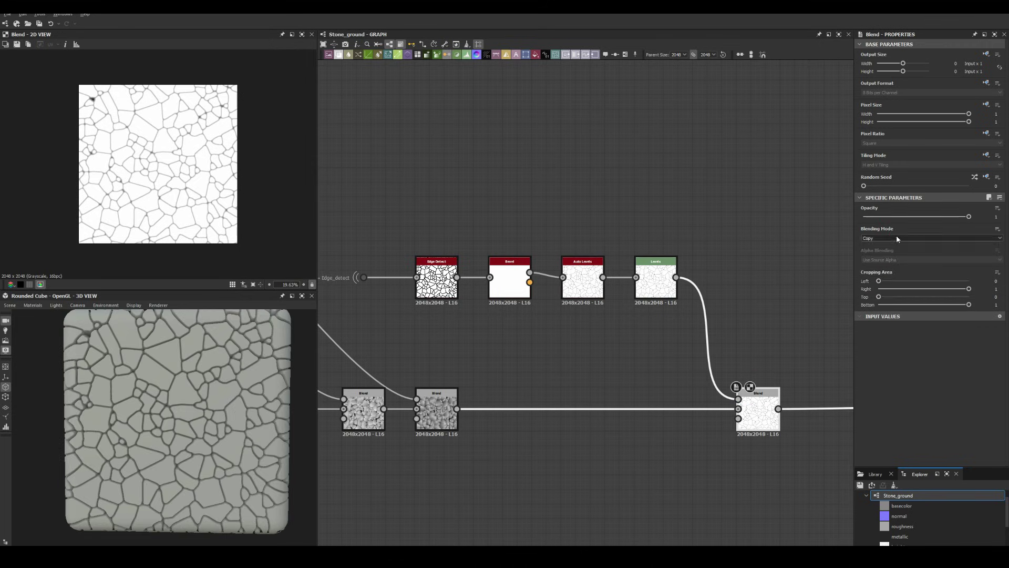
{"action": "scroll", "coordinate": [897, 238], "scroll_direction": "down", "scroll_amount": 6}
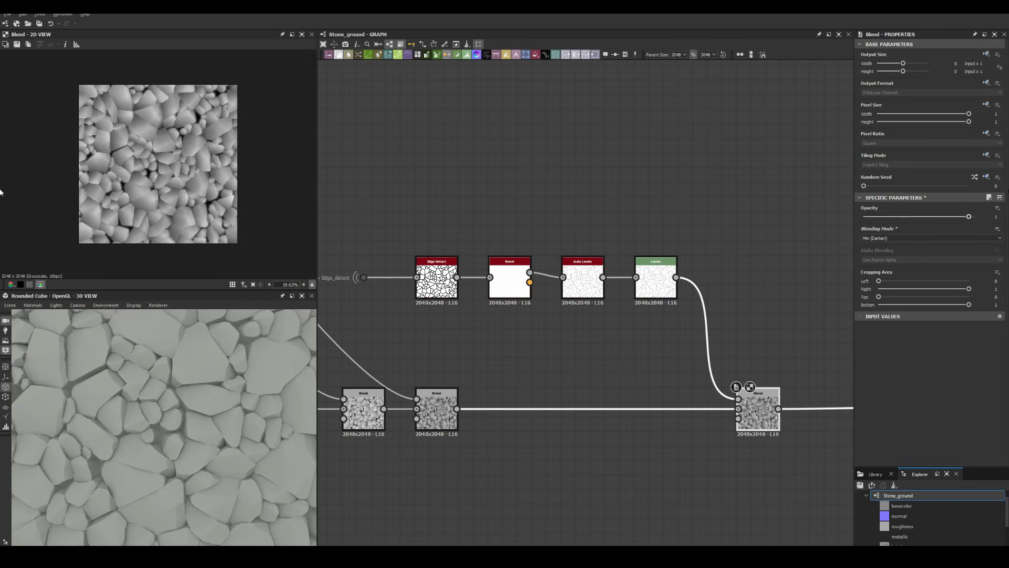
{"action": "left_click", "coordinate": [656, 279]}
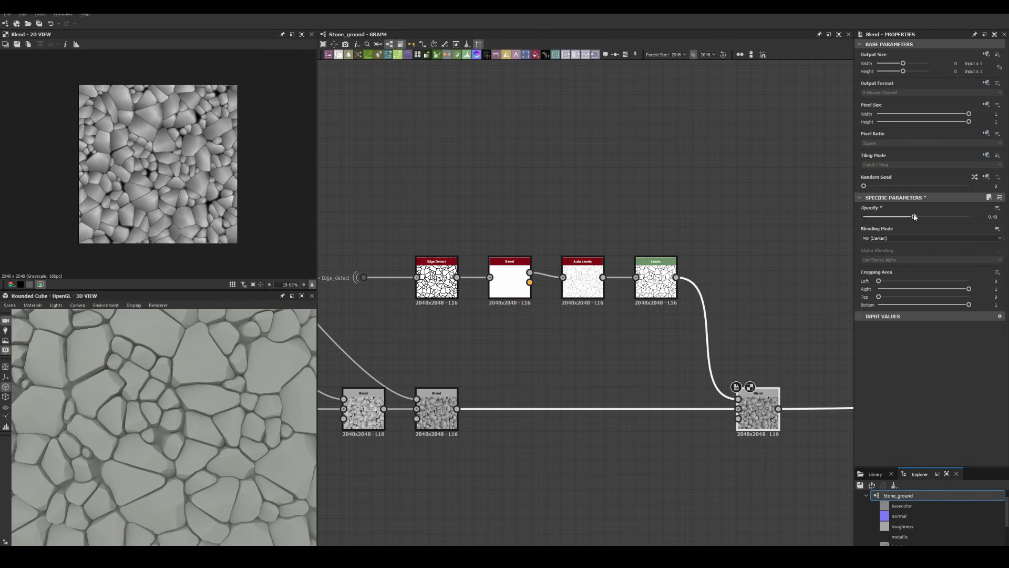
{"action": "left_click_drag", "start_coordinate": [914, 217], "coordinate": [913, 217]}
{"action": "scroll", "coordinate": [588, 314], "scroll_direction": "down", "scroll_amount": 2}
{"action": "scroll", "coordinate": [588, 314], "scroll_direction": "down", "scroll_amount": 3}
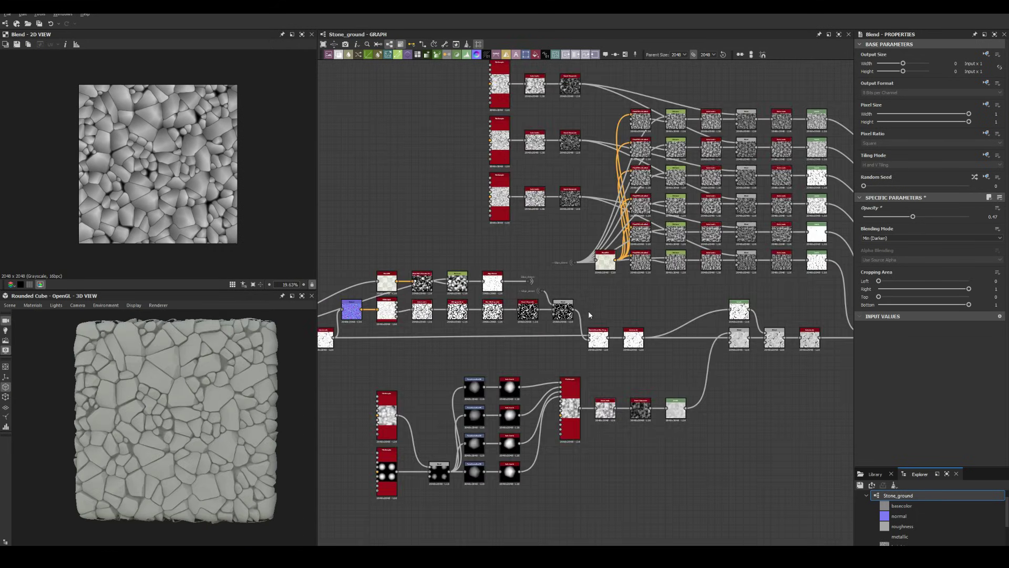
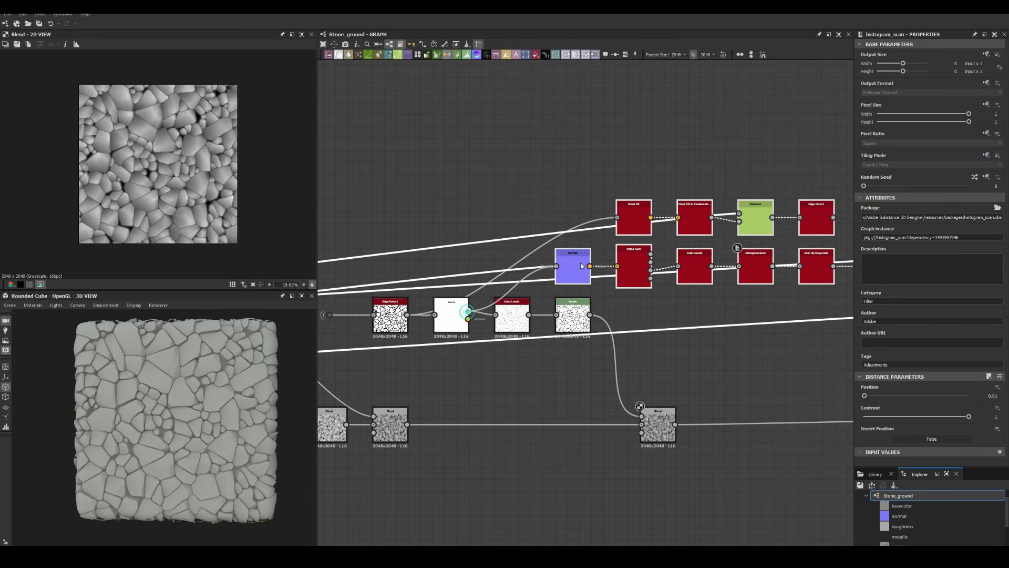
Preview the non-uniform blur and Edge Detect outputs to locate the edge link.
{"action": "scroll", "coordinate": [580, 266], "scroll_direction": "down", "scroll_amount": 2}
{"action": "double_click", "coordinate": [769, 320]}
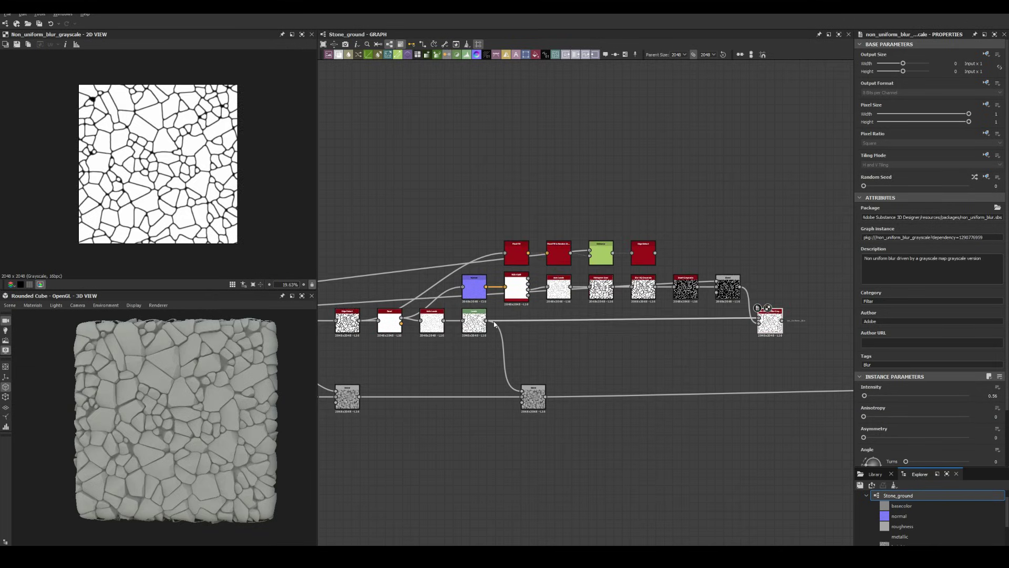
{"action": "scroll", "coordinate": [693, 291], "scroll_direction": "up", "scroll_amount": 2}
{"action": "double_click", "coordinate": [620, 234]}
{"action": "middle_click_drag", "start_coordinate": [561, 194], "coordinate": [626, 204]}
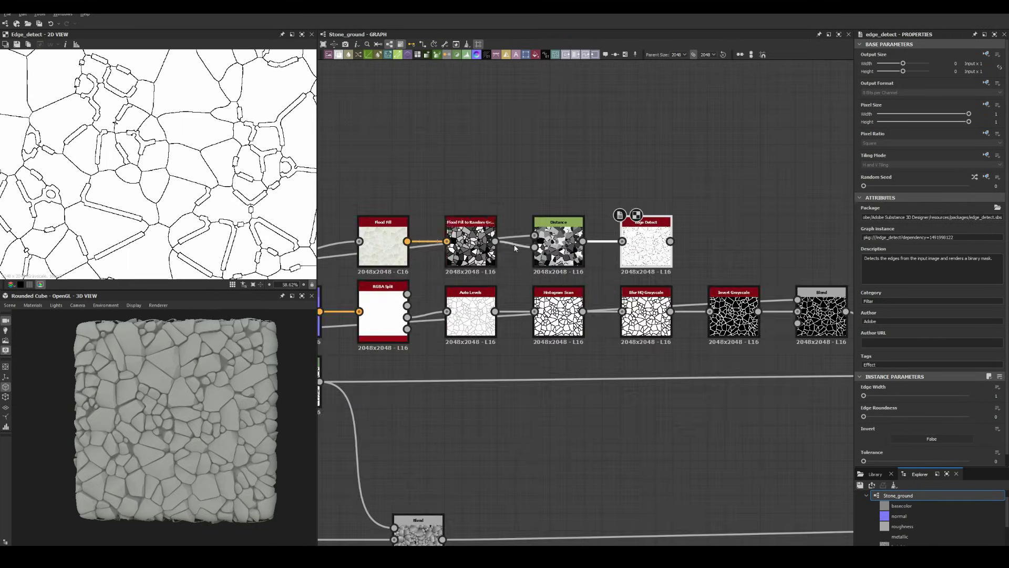
{"action": "scroll", "coordinate": [595, 272], "scroll_direction": "up", "scroll_amount": 2}
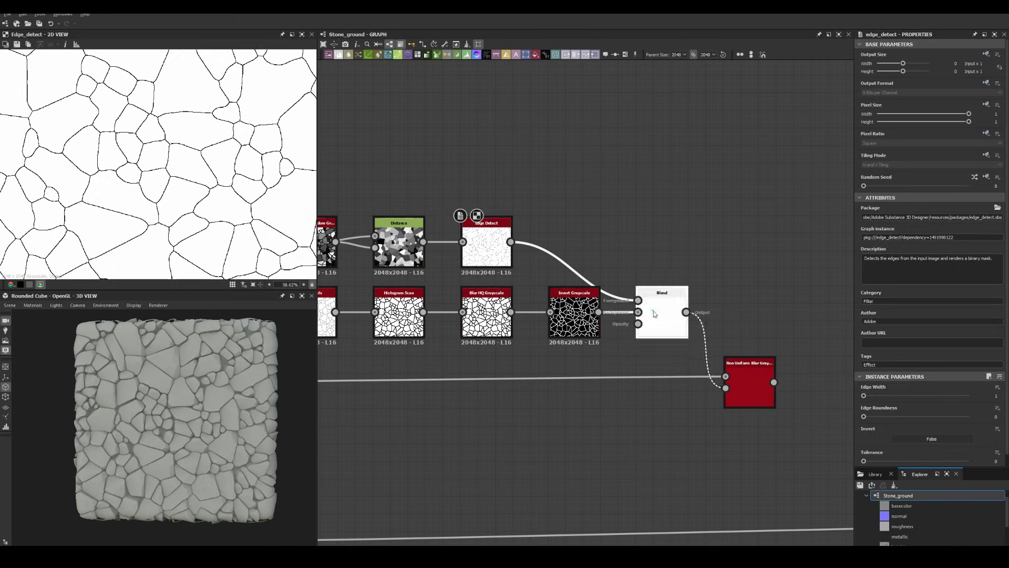
{"action": "double_click", "coordinate": [739, 384]}
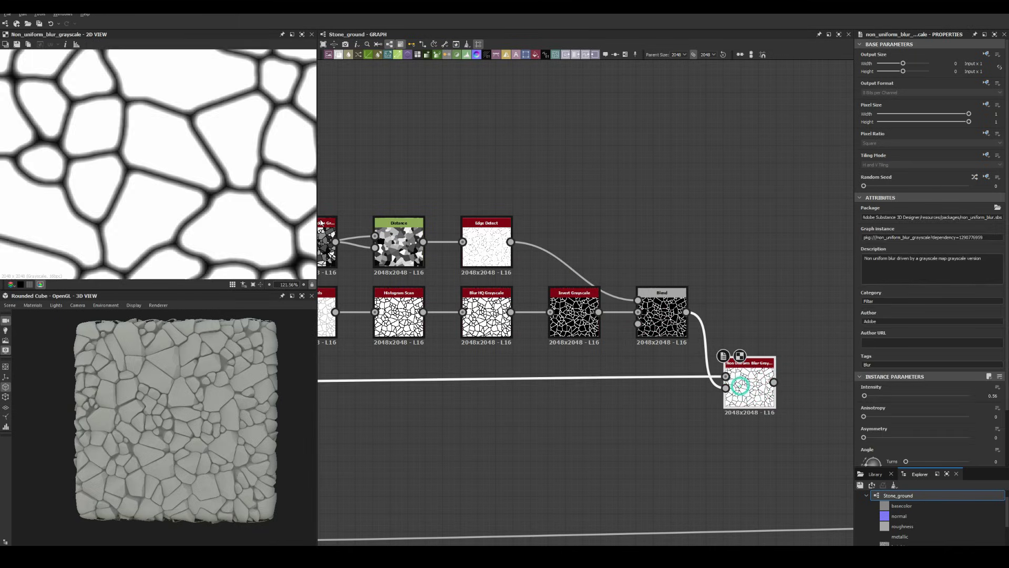
Insert a Blur HQ Grayscale node between Edge Detect and the Blend.
{"action": "left_click", "coordinate": [480, 239]}
{"action": "key", "text": "space"}
{"action": "type", "text": "blur hq"}
{"action": "key", "text": "Return"}
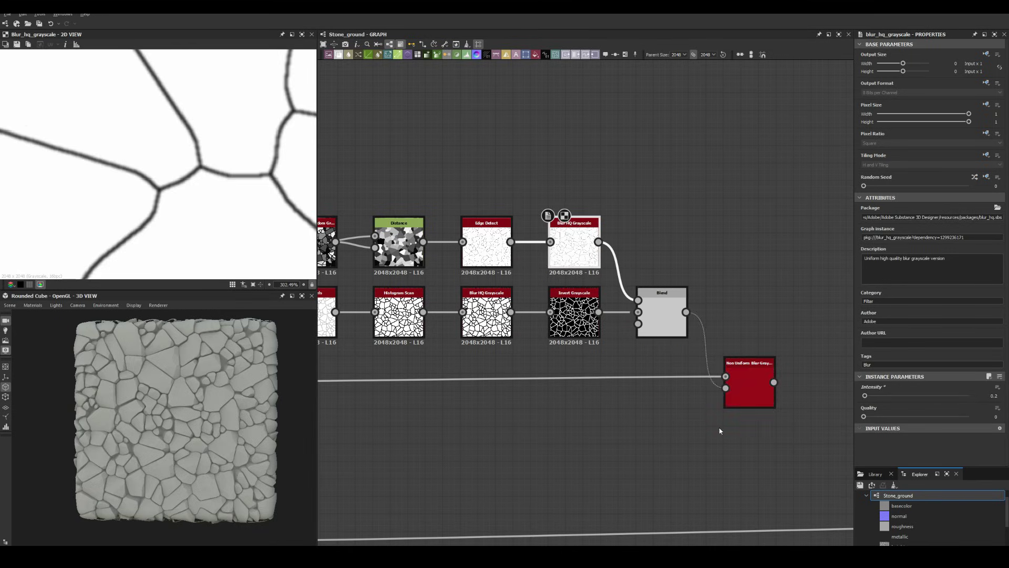
Preview the Blend outputs, try wiring the cell pattern into a new Blend, then undo it.
{"action": "double_click", "coordinate": [661, 314]}
{"action": "scroll", "coordinate": [546, 338], "scroll_direction": "down", "scroll_amount": 5}
{"action": "scroll", "coordinate": [546, 338], "scroll_direction": "down", "scroll_amount": 3}
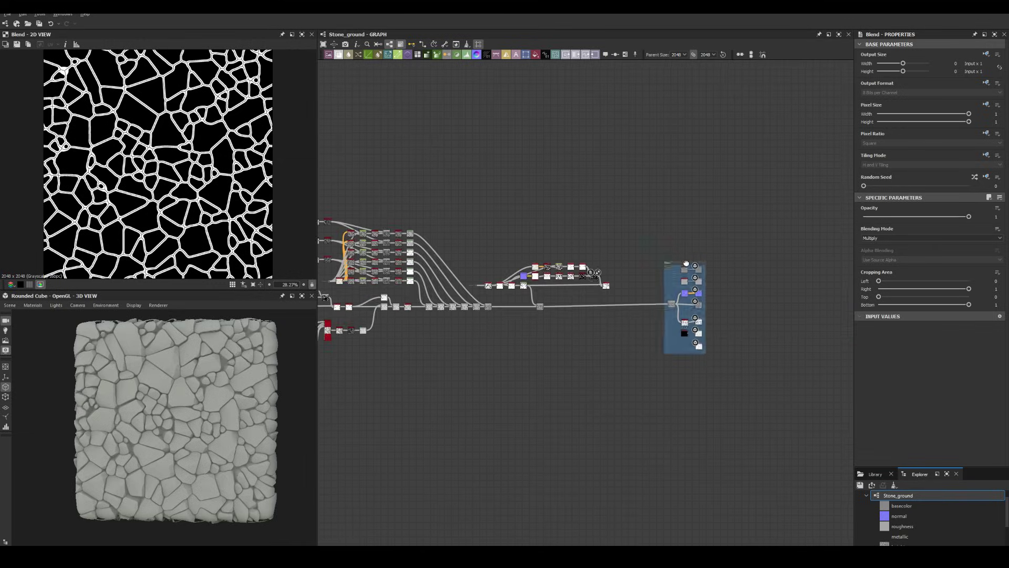
{"action": "double_click", "coordinate": [561, 310]}
{"action": "scroll", "coordinate": [459, 318], "scroll_direction": "up", "scroll_amount": 2}
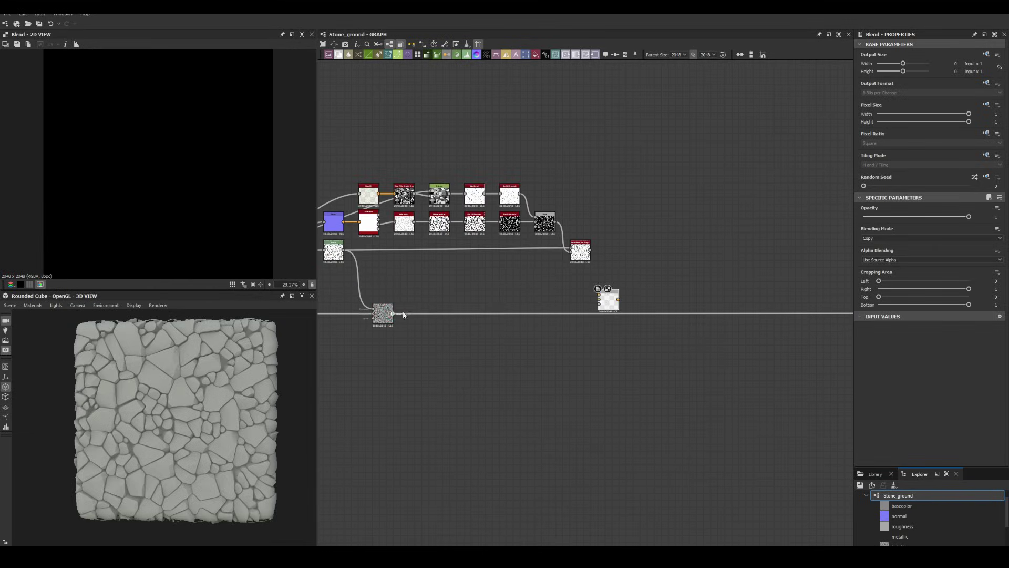
{"action": "middle_click_drag", "start_coordinate": [585, 259], "coordinate": [643, 256]}
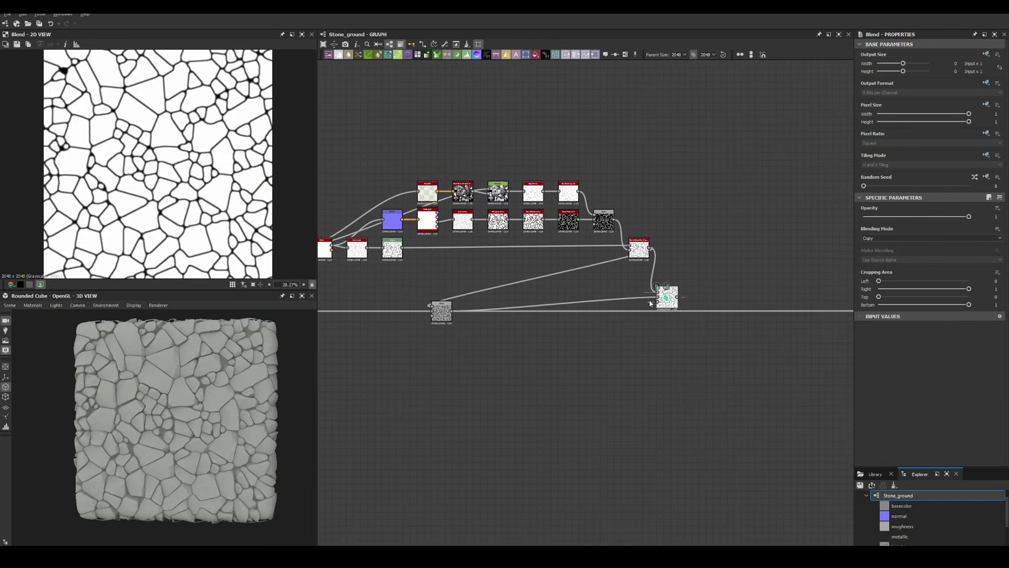
{"action": "key", "text": "ctrl+z"}
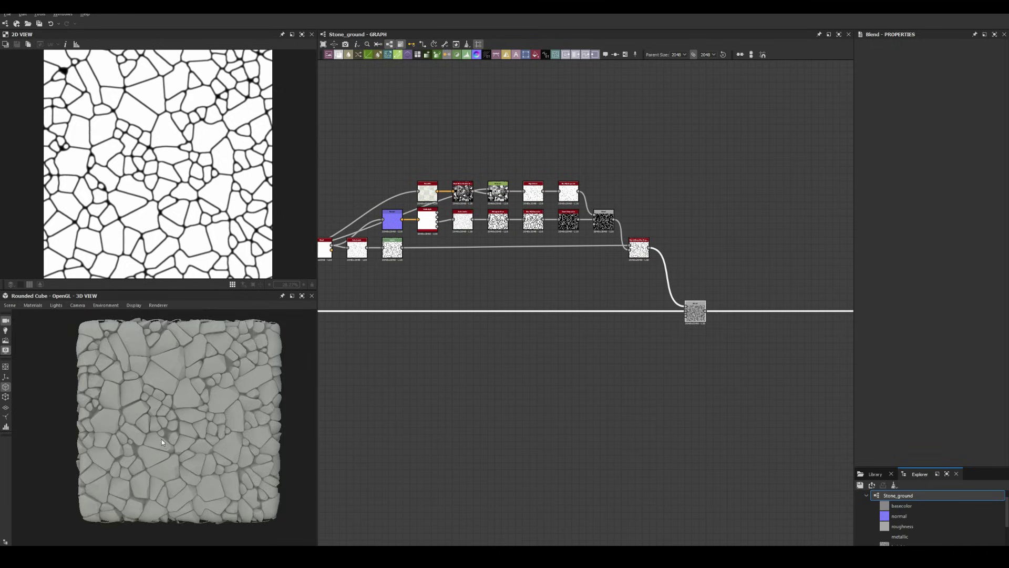
Orbit the 3D cube to check the softened stone edges.
{"action": "scroll", "coordinate": [162, 439], "scroll_direction": "up", "scroll_amount": 5}
{"action": "scroll", "coordinate": [185, 409], "scroll_direction": "down", "scroll_amount": 5}
{"action": "left_click_drag", "start_coordinate": [181, 405], "coordinate": [176, 363]}
{"action": "scroll", "coordinate": [493, 368], "scroll_direction": "down", "scroll_amount": 2}
{"action": "scroll", "coordinate": [462, 316], "scroll_direction": "up", "scroll_amount": 5}
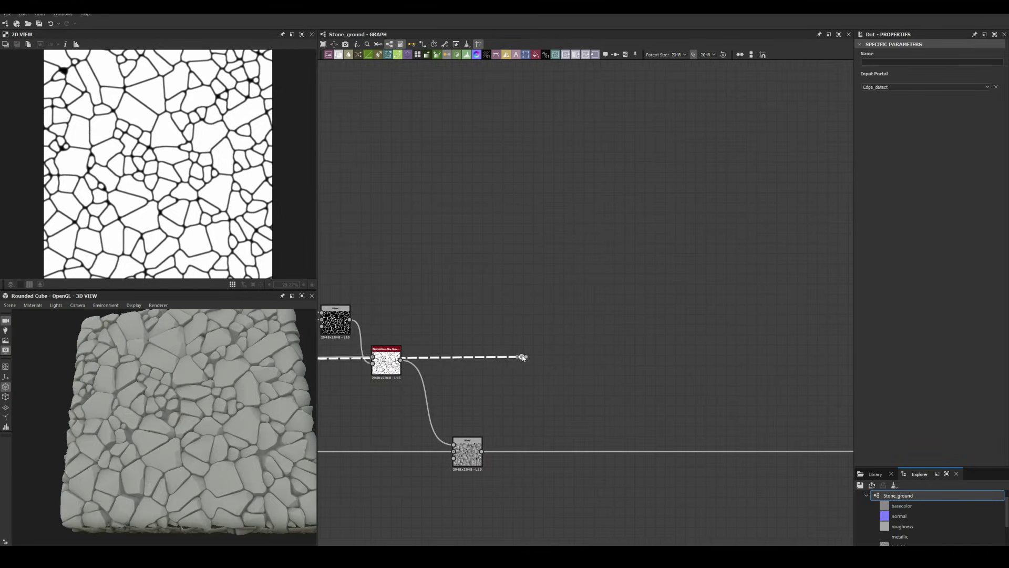
Chain Flood Fill to BBox Size and Distance nodes off the Edge_detect portal.
{"action": "left_click", "coordinate": [592, 383]}
{"action": "key", "text": "space"}
{"action": "type", "text": "flood fill to"}
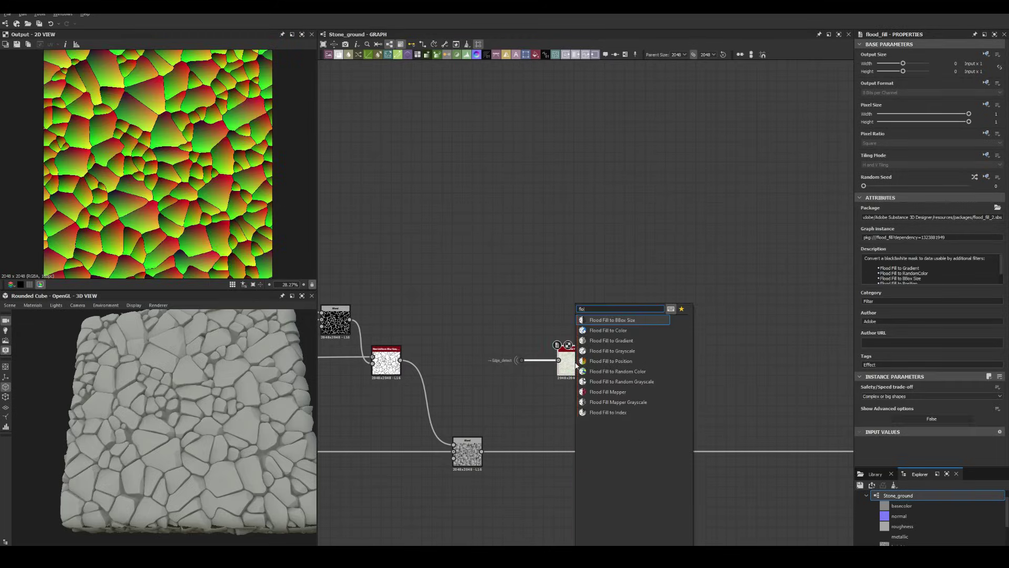
{"action": "left_click", "coordinate": [605, 322]}
{"action": "key", "text": "space"}
{"action": "type", "text": "distance"}
{"action": "key", "text": "Return"}
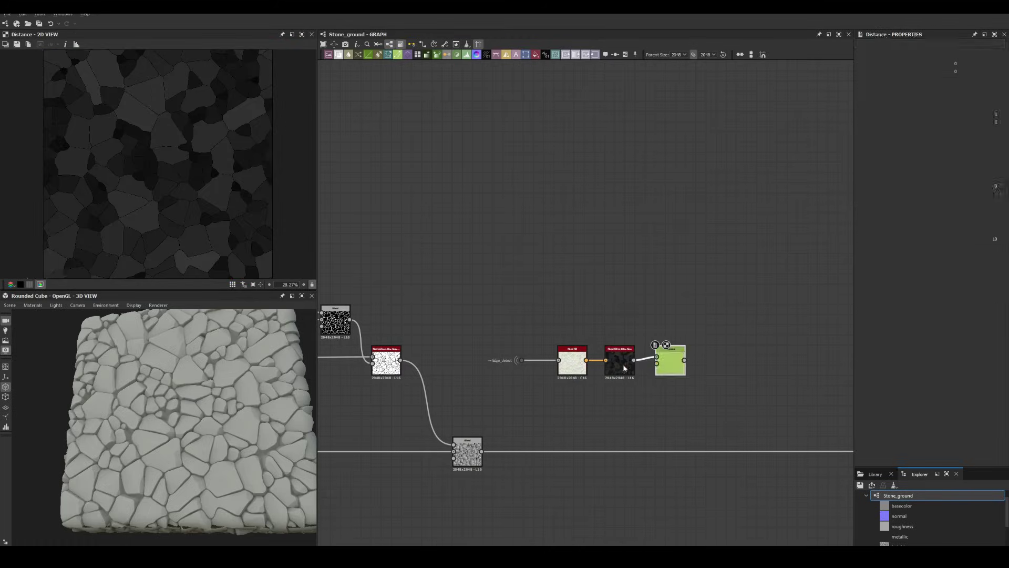
{"action": "left_click_drag", "start_coordinate": [633, 360], "coordinate": [656, 362]}
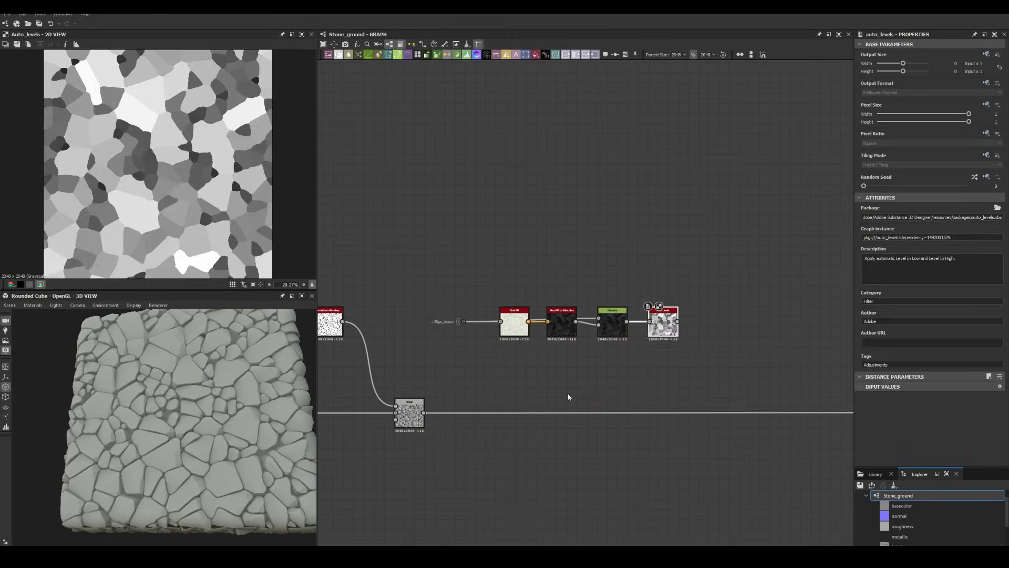
Feed the Auto Levels result into the Blend set to Multiply at 0.7 opacity.
{"action": "scroll", "coordinate": [620, 387], "scroll_direction": "up", "scroll_amount": 3}
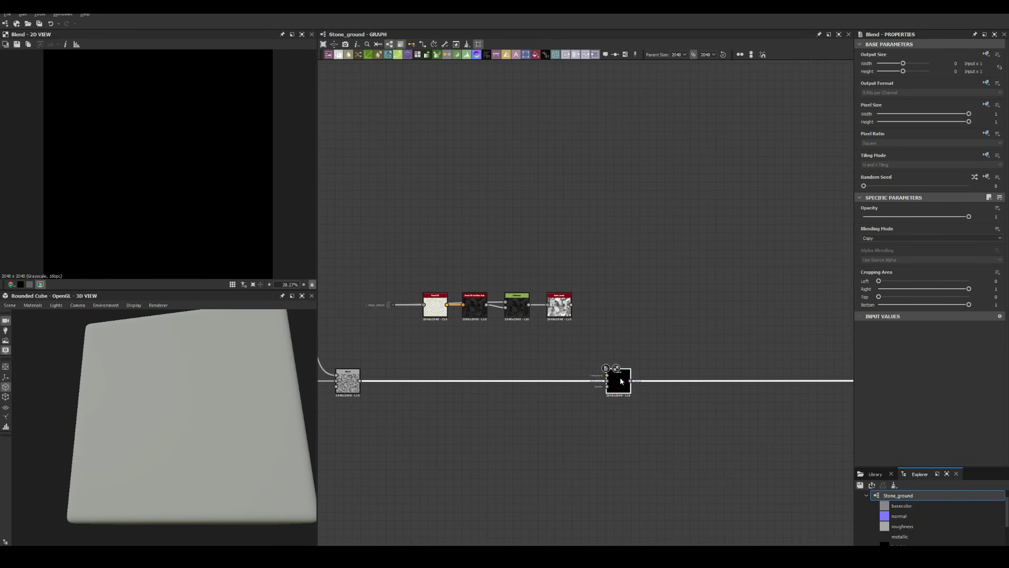
{"action": "left_click_drag", "start_coordinate": [571, 305], "coordinate": [607, 375]}
{"action": "left_click", "coordinate": [930, 238]}
{"action": "left_click", "coordinate": [877, 252]}
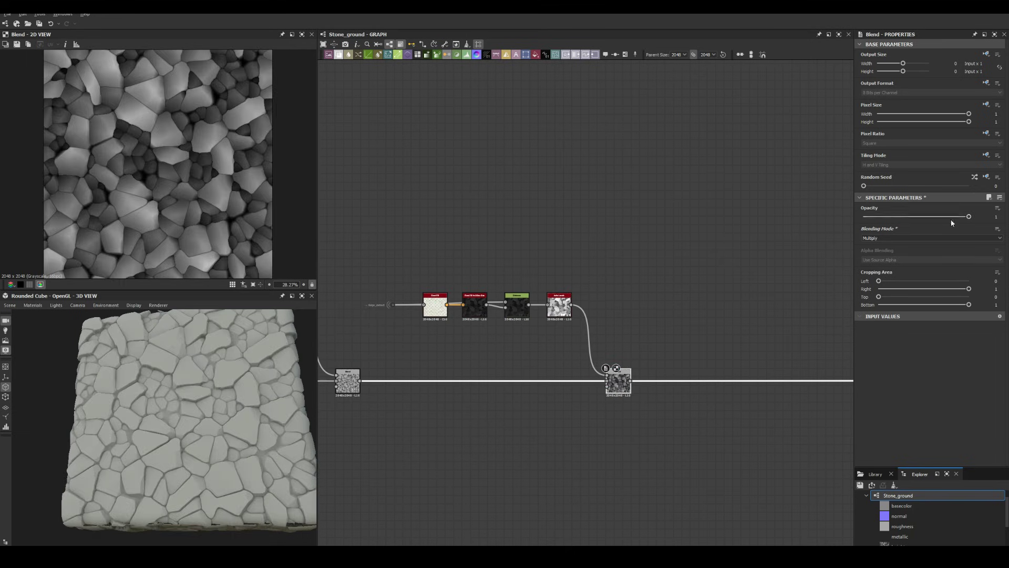
{"action": "left_click_drag", "start_coordinate": [952, 217], "coordinate": [936, 217]}
Orbit and zoom around the cube to inspect the new stone slopes.
{"action": "left_click_drag", "start_coordinate": [206, 341], "coordinate": [268, 380]}
{"action": "scroll", "coordinate": [210, 400], "scroll_direction": "up", "scroll_amount": 5}
{"action": "scroll", "coordinate": [206, 403], "scroll_direction": "up", "scroll_amount": 3}
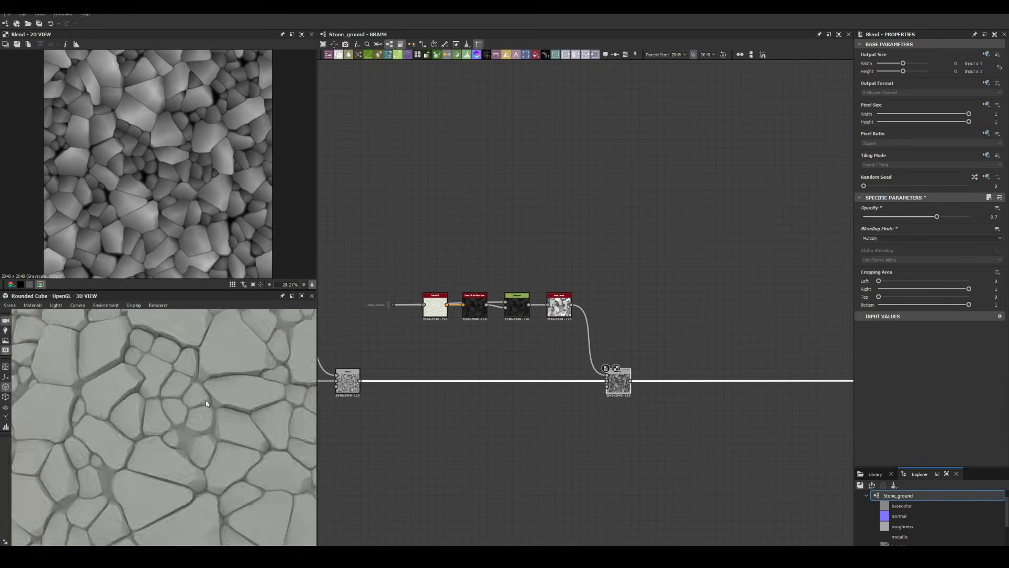
{"action": "scroll", "coordinate": [199, 415], "scroll_direction": "down", "scroll_amount": 5}
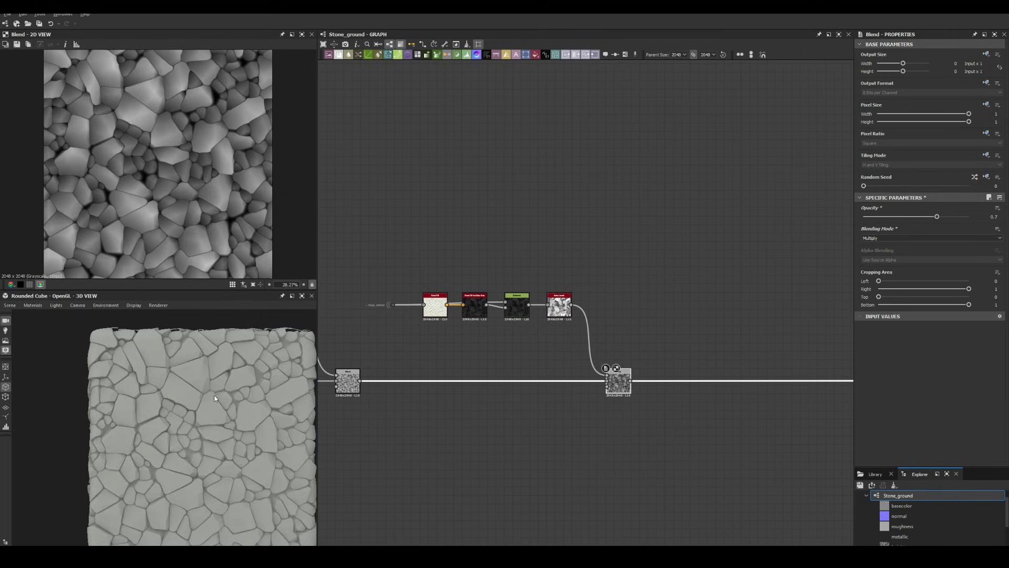
{"action": "scroll", "coordinate": [213, 395], "scroll_direction": "up", "scroll_amount": 5}
{"action": "scroll", "coordinate": [170, 421], "scroll_direction": "down", "scroll_amount": 5}
{"action": "scroll", "coordinate": [171, 423], "scroll_direction": "up", "scroll_amount": 2}
{"action": "scroll", "coordinate": [167, 422], "scroll_direction": "down", "scroll_amount": 5}
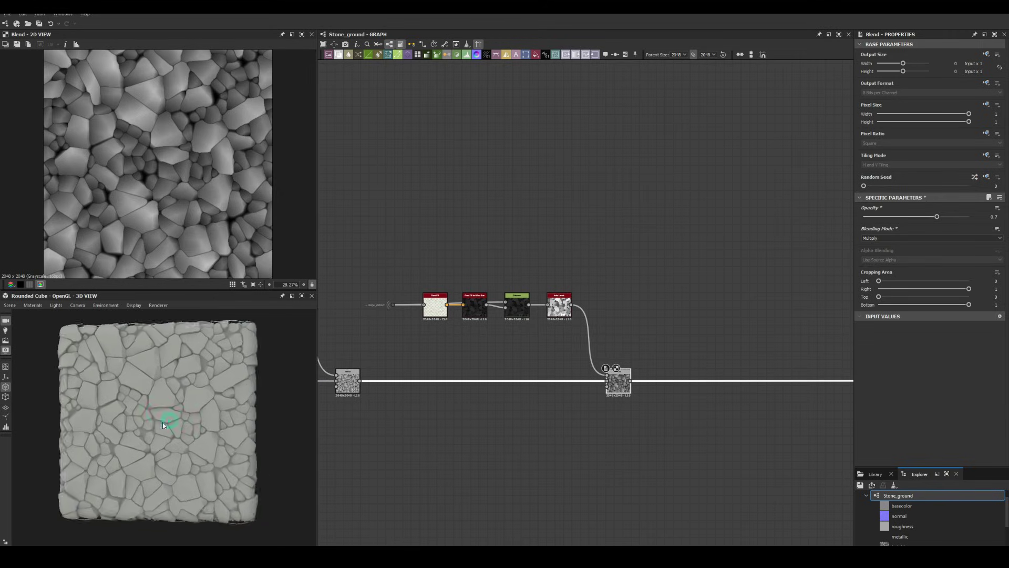
{"action": "scroll", "coordinate": [163, 422], "scroll_direction": "up", "scroll_amount": 5}
{"action": "scroll", "coordinate": [164, 424], "scroll_direction": "down", "scroll_amount": 2}
{"action": "scroll", "coordinate": [165, 429], "scroll_direction": "up", "scroll_amount": 2}
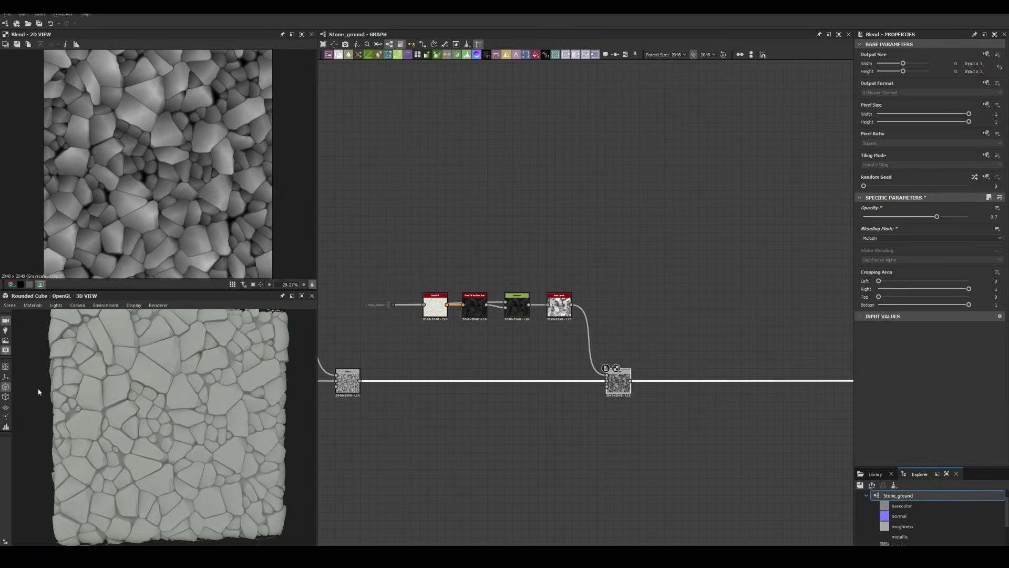
{"action": "scroll", "coordinate": [134, 437], "scroll_direction": "up", "scroll_amount": 3}
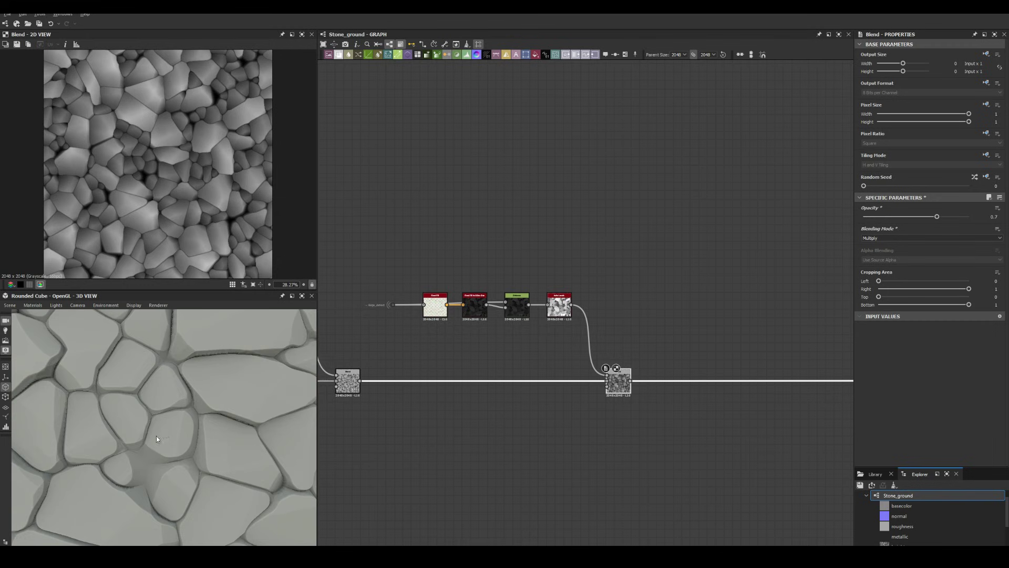
{"action": "scroll", "coordinate": [156, 436], "scroll_direction": "up", "scroll_amount": 2}
{"action": "middle_click_drag", "start_coordinate": [418, 341], "coordinate": [753, 366]}
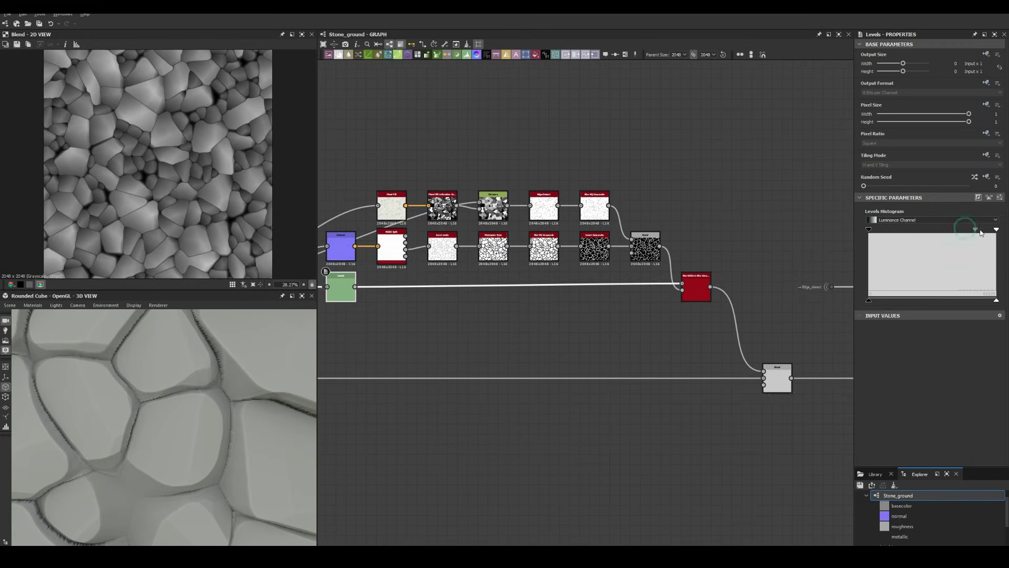
Set the stone slope Blend opacity to 0.74.
{"action": "left_click", "coordinate": [777, 379]}
{"action": "left_click_drag", "start_coordinate": [917, 216], "coordinate": [941, 216]}
{"action": "scroll", "coordinate": [187, 357], "scroll_direction": "down", "scroll_amount": 5}
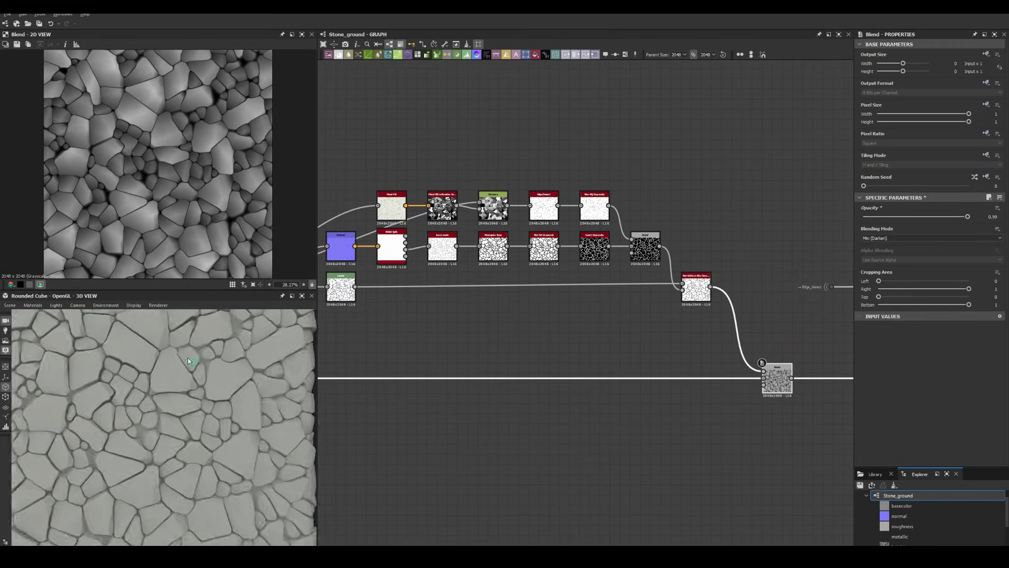
{"action": "scroll", "coordinate": [173, 373], "scroll_direction": "down", "scroll_amount": 3}
{"action": "scroll", "coordinate": [171, 375], "scroll_direction": "up", "scroll_amount": 2}
Switch the 3D preview mesh to a rounded cylinder.
{"action": "left_click", "coordinate": [10, 305]}
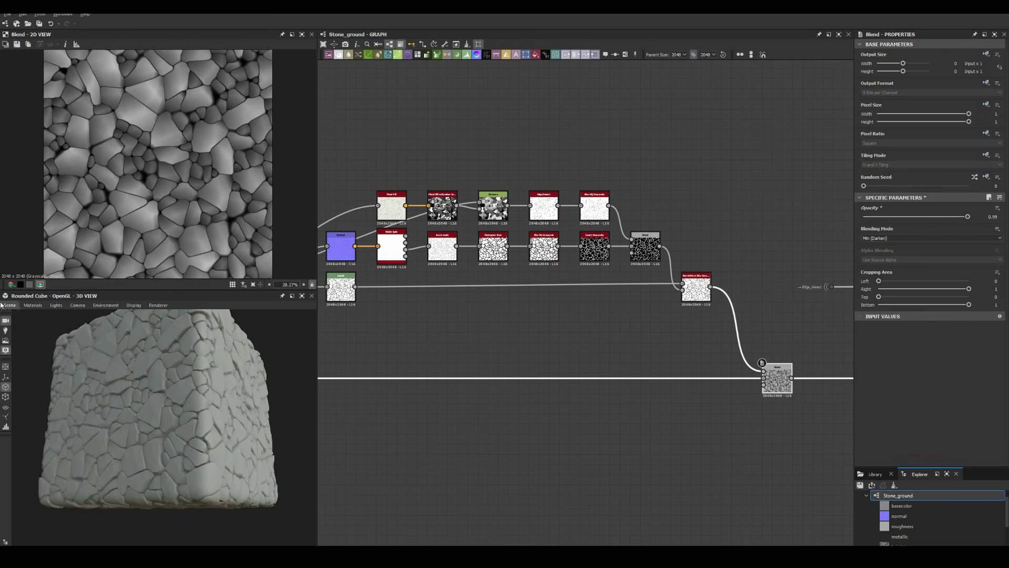
{"action": "left_click", "coordinate": [34, 418]}
{"action": "scroll", "coordinate": [93, 418], "scroll_direction": "up", "scroll_amount": 2}
{"action": "scroll", "coordinate": [367, 351], "scroll_direction": "down", "scroll_amount": 5}
{"action": "scroll", "coordinate": [630, 364], "scroll_direction": "up", "scroll_amount": 2}
Raise a Levels node's low input to darken the gradient map.
{"action": "middle_click_drag", "start_coordinate": [631, 364], "coordinate": [344, 327]}
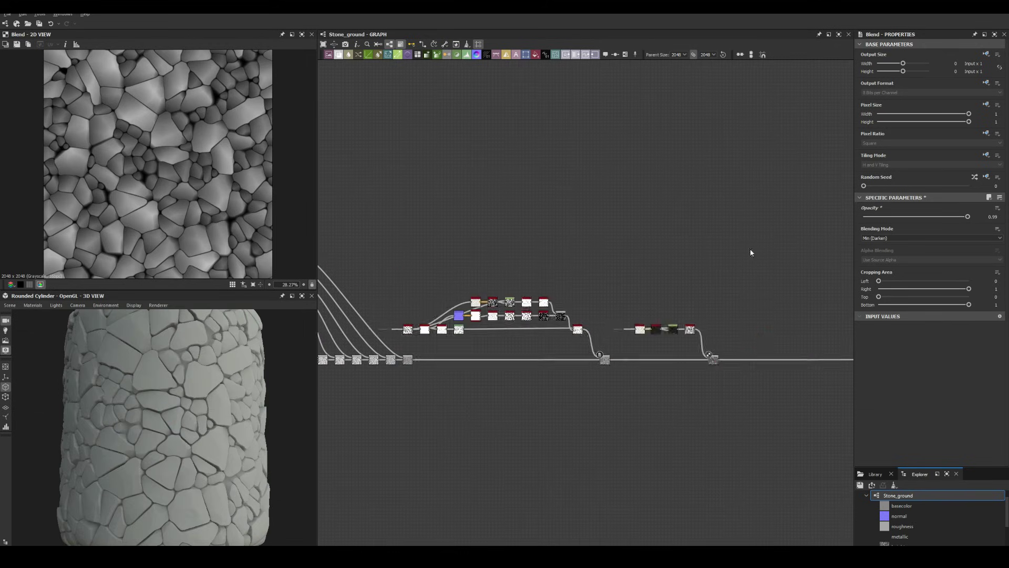
{"action": "scroll", "coordinate": [525, 334], "scroll_direction": "up", "scroll_amount": 3}
{"action": "scroll", "coordinate": [550, 203], "scroll_direction": "up", "scroll_amount": 3}
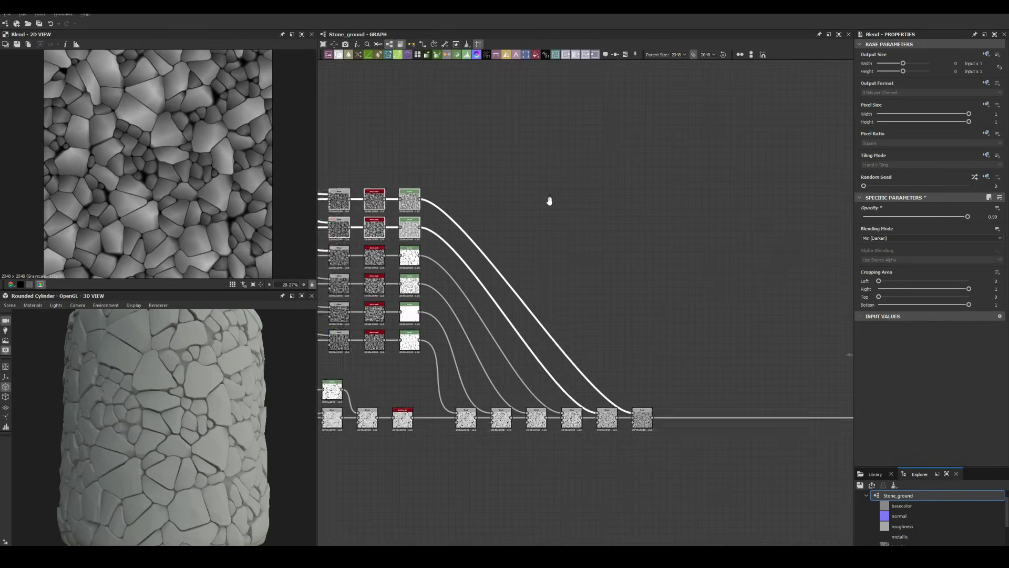
{"action": "left_click", "coordinate": [474, 241]}
{"action": "middle_click_drag", "start_coordinate": [474, 241], "coordinate": [425, 147]}
{"action": "mouse_move", "coordinate": [724, 332]}
{"action": "middle_mouse_down"}
{"action": "mouse_move", "coordinate": [590, 309]}
{"action": "mouse_move", "coordinate": [698, 379]}
{"action": "middle_mouse_up"}
{"action": "left_click", "coordinate": [505, 212]}
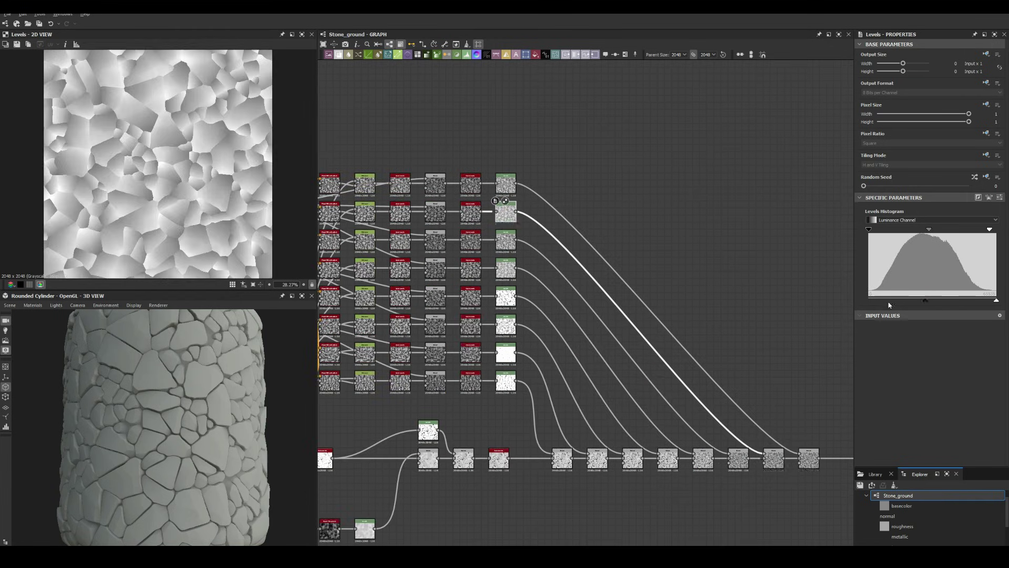
{"action": "left_click_drag", "start_coordinate": [869, 229], "coordinate": [915, 229]}
{"action": "scroll", "coordinate": [158, 420], "scroll_direction": "up", "scroll_amount": 5}
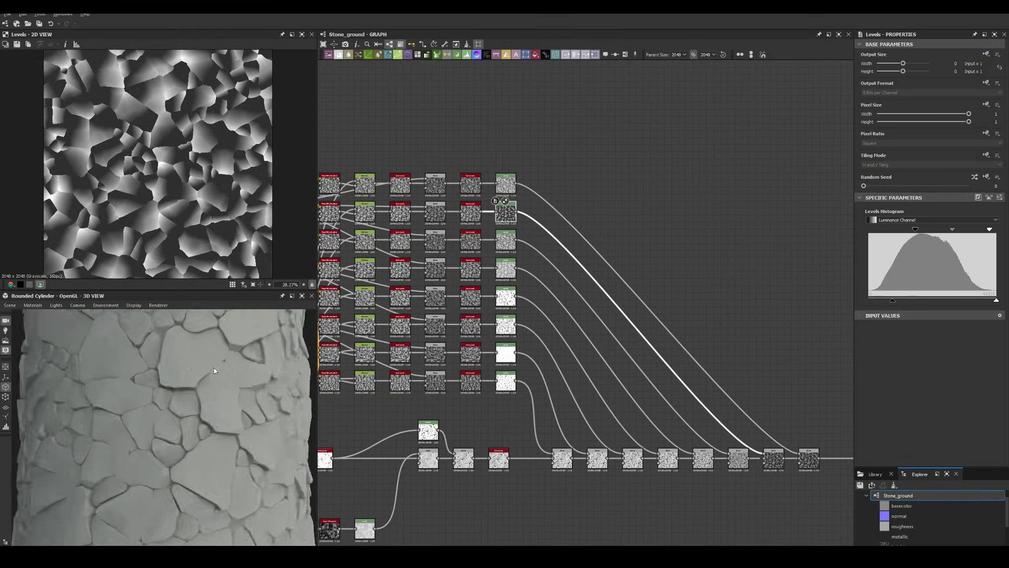
Raise the Levels output minimum and lower the white point so the map turns mostly white.
{"action": "middle_click_drag", "start_coordinate": [416, 211], "coordinate": [543, 243]}
{"action": "left_click", "coordinate": [559, 243]}
{"action": "scroll", "coordinate": [158, 420], "scroll_direction": "down", "scroll_amount": 5}
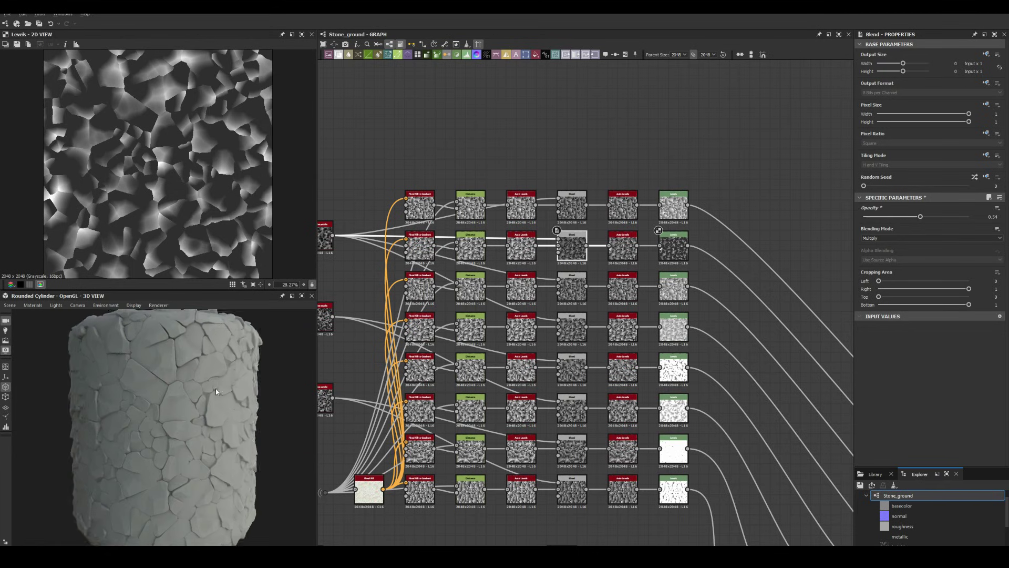
{"action": "scroll", "coordinate": [545, 209], "scroll_direction": "up", "scroll_amount": 2}
{"action": "left_click_drag", "start_coordinate": [893, 300], "coordinate": [921, 300]}
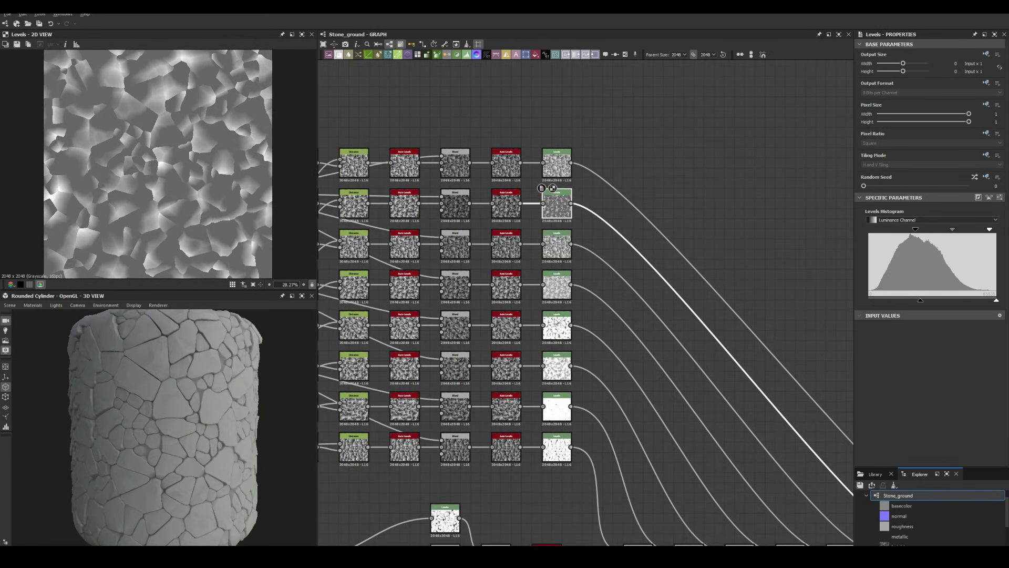
{"action": "left_click_drag", "start_coordinate": [989, 229], "coordinate": [899, 234]}
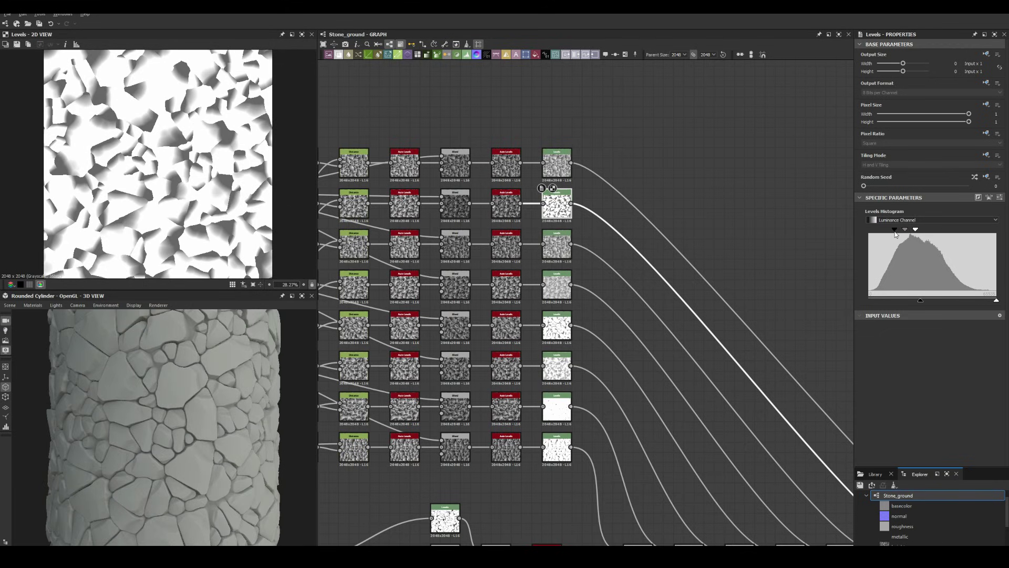
Rotate the top stone layer's gradient angle to about -149°.
{"action": "left_click", "coordinate": [455, 202]}
{"action": "scroll", "coordinate": [649, 229], "scroll_direction": "down", "scroll_amount": 2}
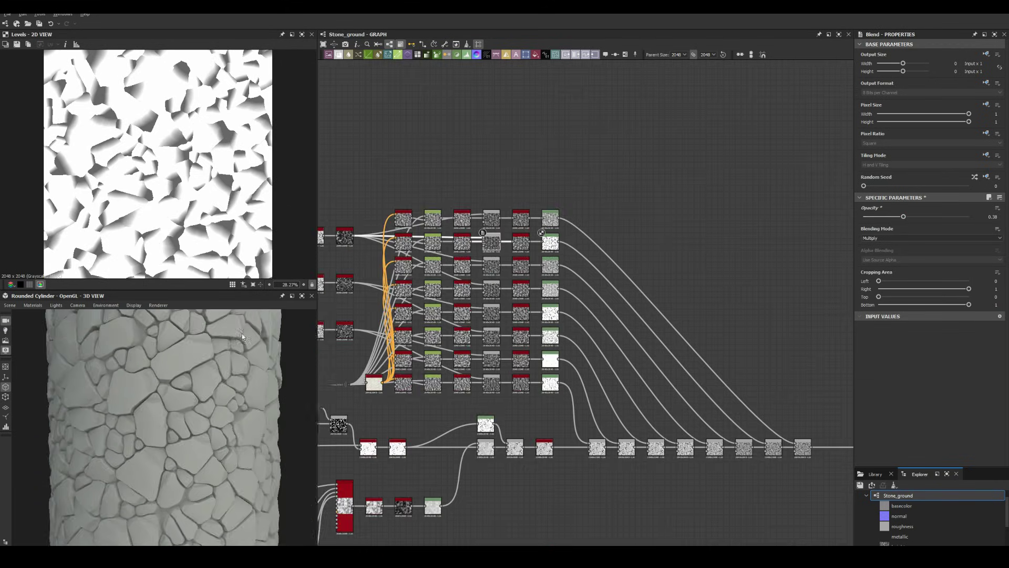
{"action": "scroll", "coordinate": [648, 229], "scroll_direction": "down", "scroll_amount": 2}
{"action": "double_click", "coordinate": [617, 234]}
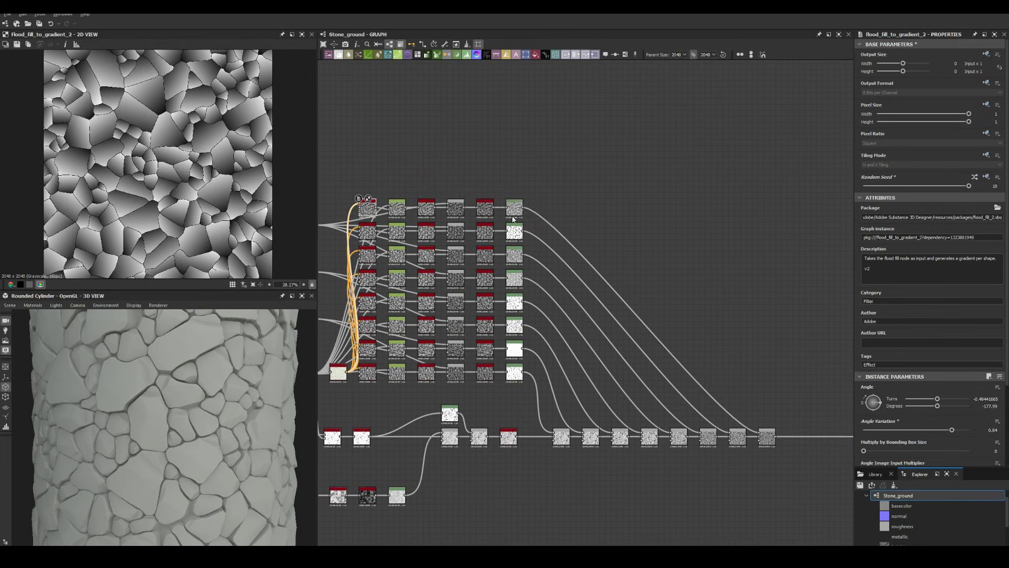
{"action": "middle_click_drag", "start_coordinate": [620, 241], "coordinate": [517, 216]}
{"action": "left_click_drag", "start_coordinate": [924, 239], "coordinate": [912, 236]}
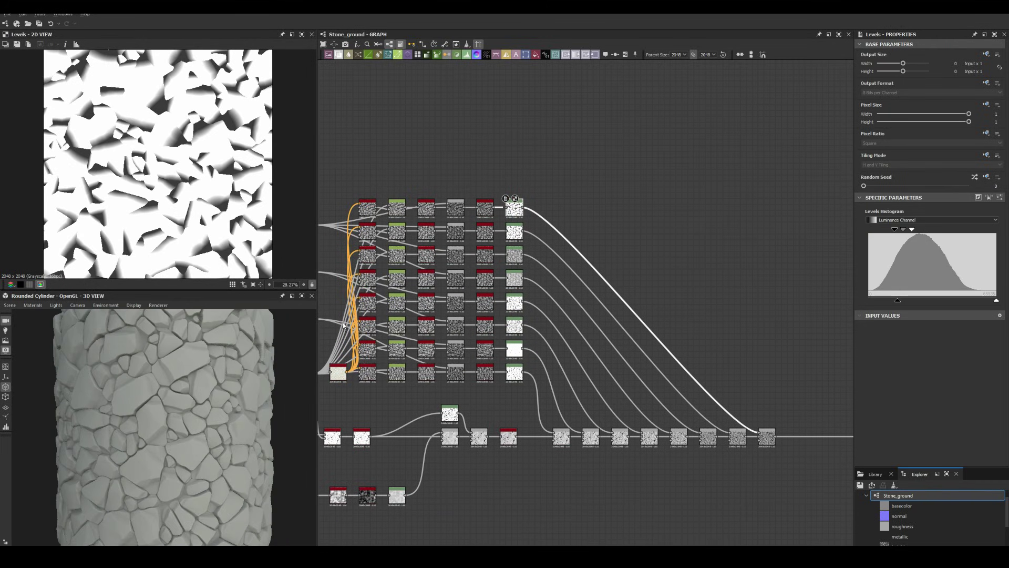
{"action": "left_click_drag", "start_coordinate": [877, 403], "coordinate": [881, 409]}
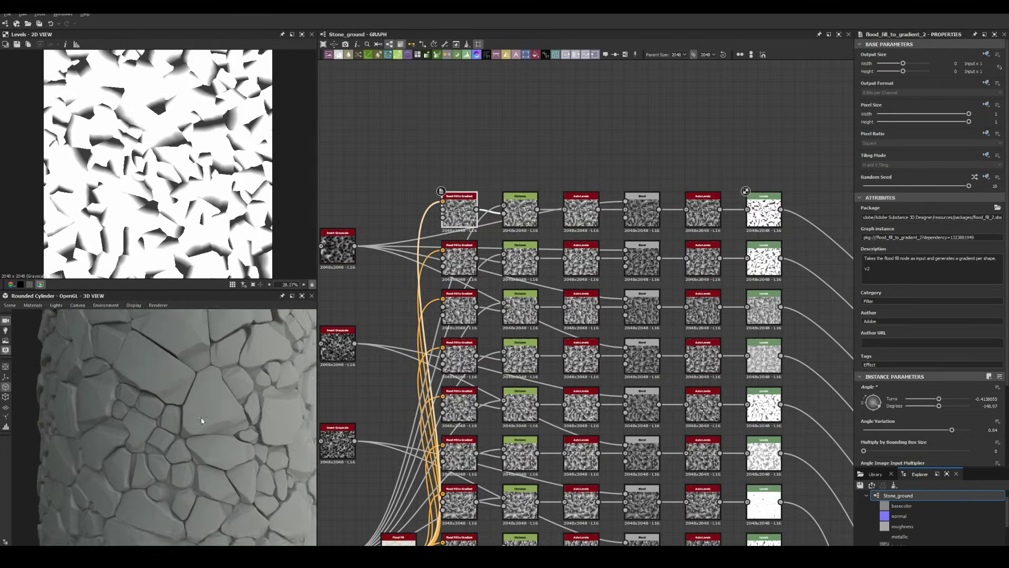
Brighten the top layer's Levels and check the stones on the cylinder.
{"action": "left_click", "coordinate": [765, 211]}
{"action": "left_click_drag", "start_coordinate": [933, 300], "coordinate": [955, 300]}
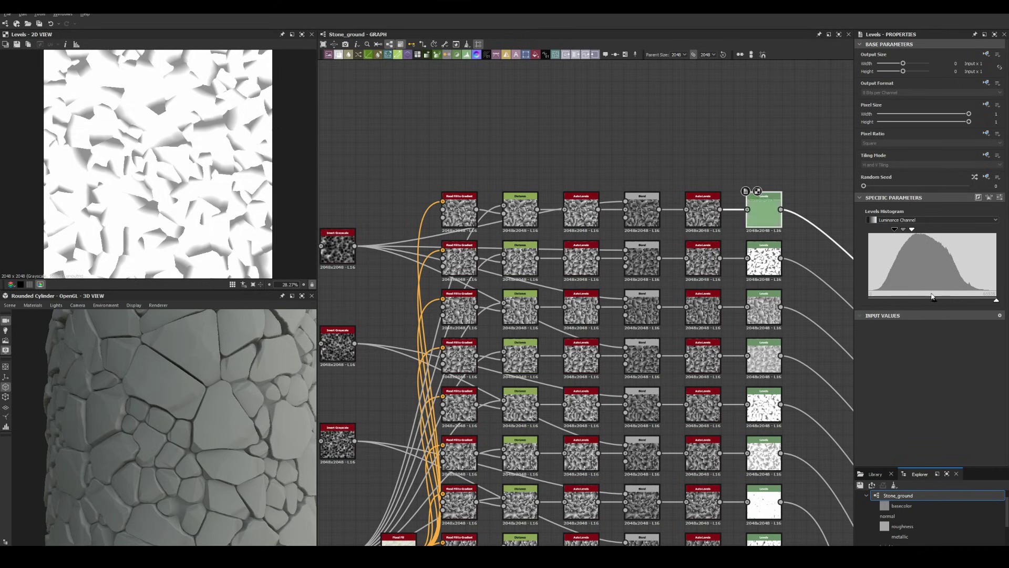
{"action": "scroll", "coordinate": [207, 380], "scroll_direction": "down", "scroll_amount": 5}
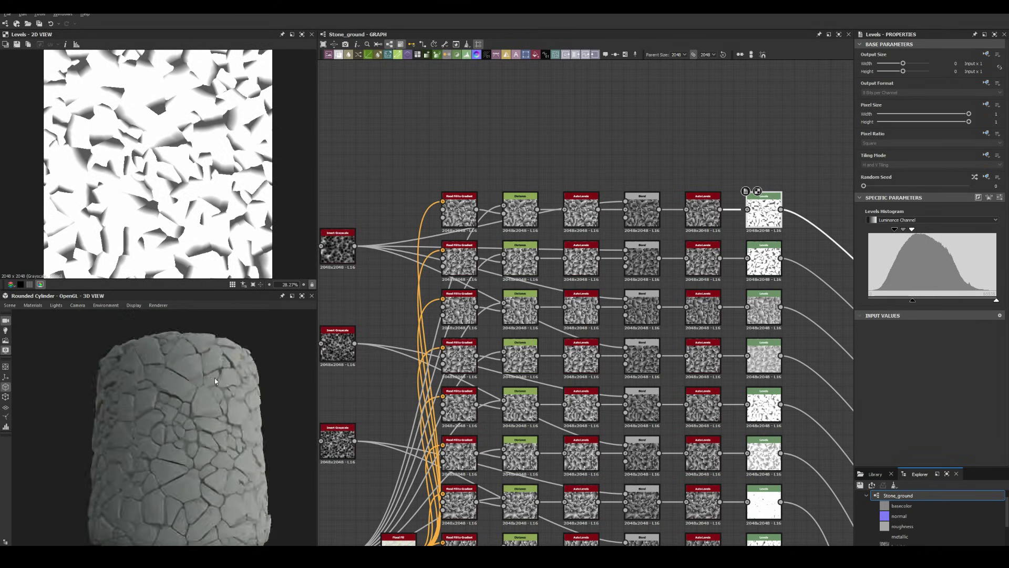
{"action": "left_click_drag", "start_coordinate": [214, 377], "coordinate": [191, 377]}
{"action": "scroll", "coordinate": [192, 377], "scroll_direction": "up", "scroll_amount": 5}
{"action": "scroll", "coordinate": [197, 377], "scroll_direction": "down", "scroll_amount": 3}
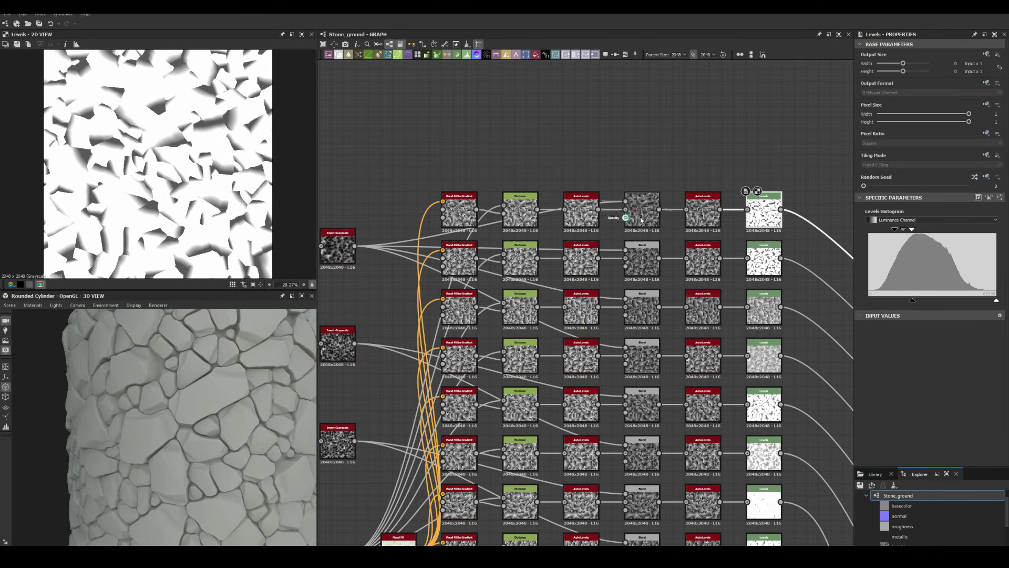
Set the tile sampler's tile count to 35.
{"action": "double_click", "coordinate": [642, 210]}
{"action": "scroll", "coordinate": [565, 294], "scroll_direction": "down", "scroll_amount": 3}
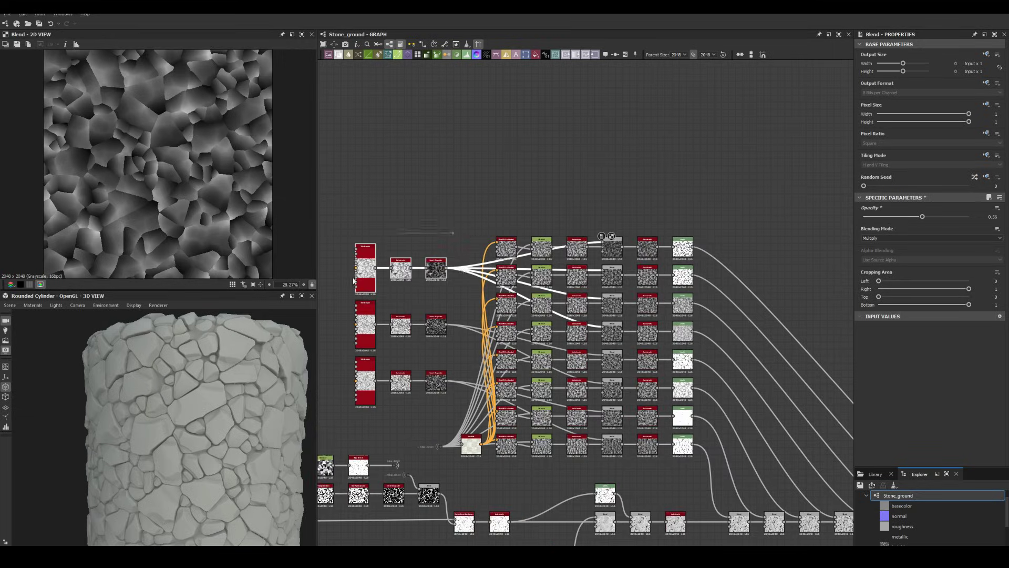
{"action": "double_click", "coordinate": [365, 210]}
{"action": "type", "text": "35"}
{"action": "key", "text": "Return"}
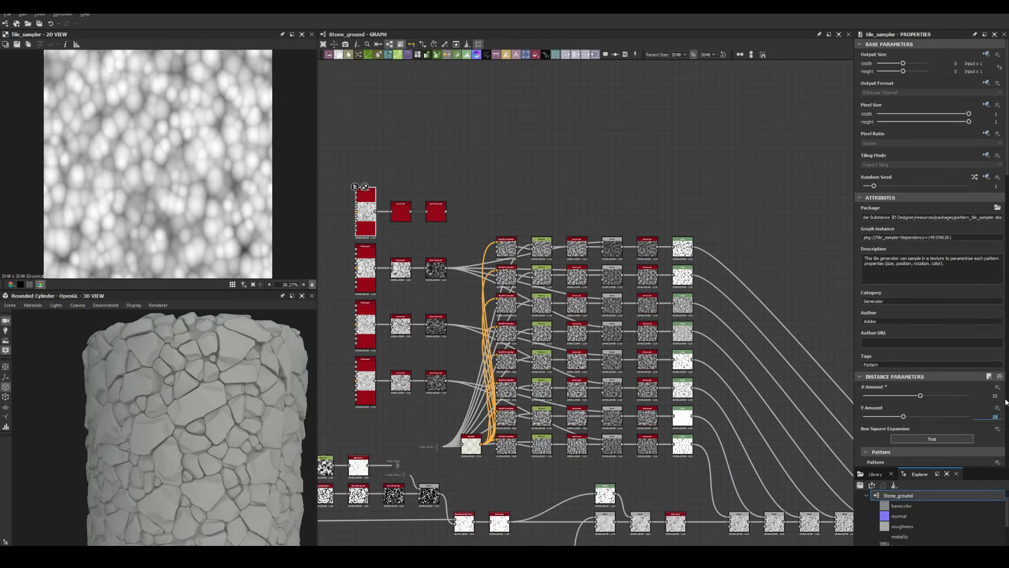
Increase the Levels contrast on two more stone layers.
{"action": "scroll", "coordinate": [370, 192], "scroll_direction": "up", "scroll_amount": 2}
{"action": "scroll", "coordinate": [370, 192], "scroll_direction": "up", "scroll_amount": 1}
{"action": "scroll", "coordinate": [597, 231], "scroll_direction": "down", "scroll_amount": 3}
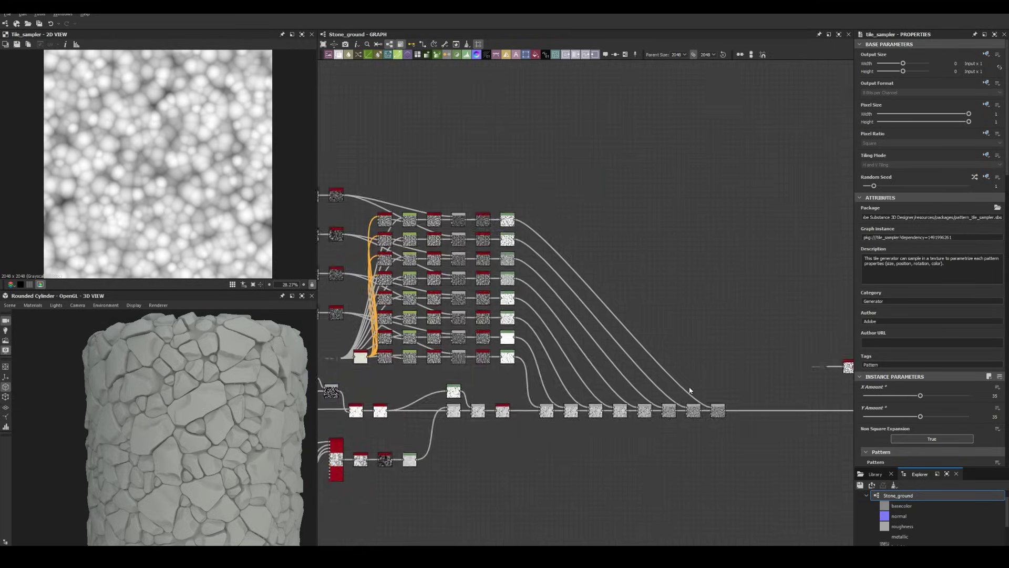
{"action": "scroll", "coordinate": [422, 142], "scroll_direction": "up", "scroll_amount": 2}
{"action": "double_click", "coordinate": [422, 142]}
{"action": "left_click_drag", "start_coordinate": [914, 231], "coordinate": [929, 229]}
{"action": "double_click", "coordinate": [422, 171]}
{"action": "left_click_drag", "start_coordinate": [913, 300], "coordinate": [907, 300]}
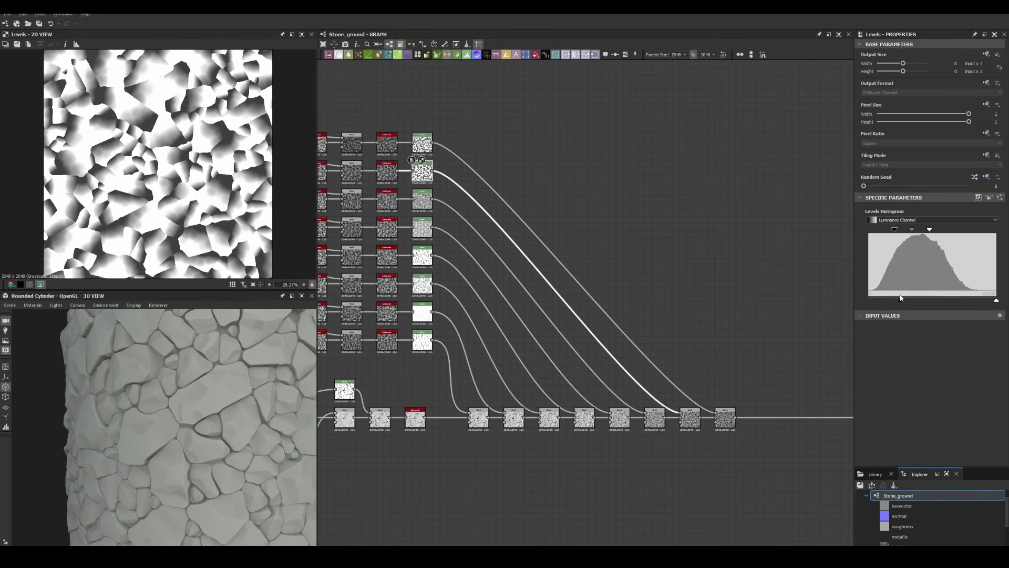
Lower the gradient-layer blend opacity to 0.37.
{"action": "middle_click_drag", "start_coordinate": [347, 169], "coordinate": [478, 226]}
{"action": "left_click", "coordinate": [479, 226]}
{"action": "left_click_drag", "start_coordinate": [922, 217], "coordinate": [902, 216]}
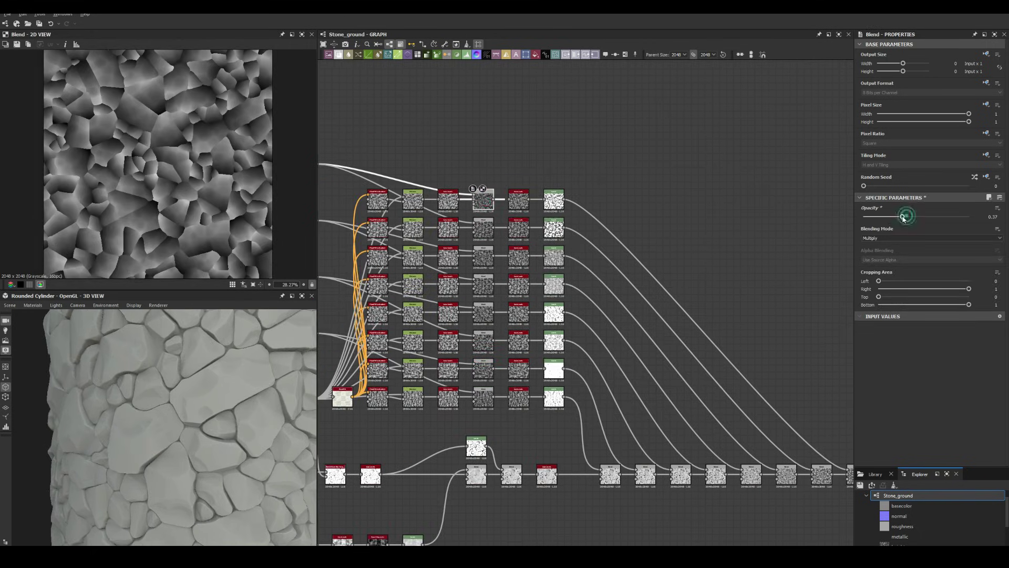
{"action": "scroll", "coordinate": [169, 385], "scroll_direction": "down", "scroll_amount": 2}
{"action": "scroll", "coordinate": [202, 364], "scroll_direction": "down", "scroll_amount": 2}
{"action": "scroll", "coordinate": [225, 399], "scroll_direction": "down", "scroll_amount": 2}
{"action": "scroll", "coordinate": [225, 402], "scroll_direction": "up", "scroll_amount": 2}
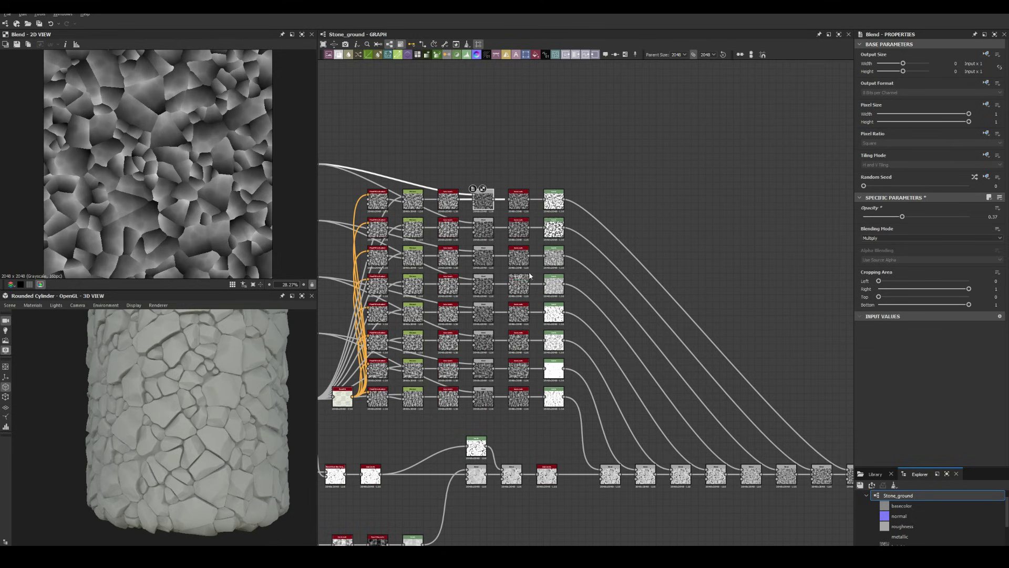
{"action": "scroll", "coordinate": [554, 229], "scroll_direction": "up", "scroll_amount": 2}
Shift midtones, raise contrast and lift the darkest values on the top layer's Levels.
{"action": "left_click", "coordinate": [554, 227]}
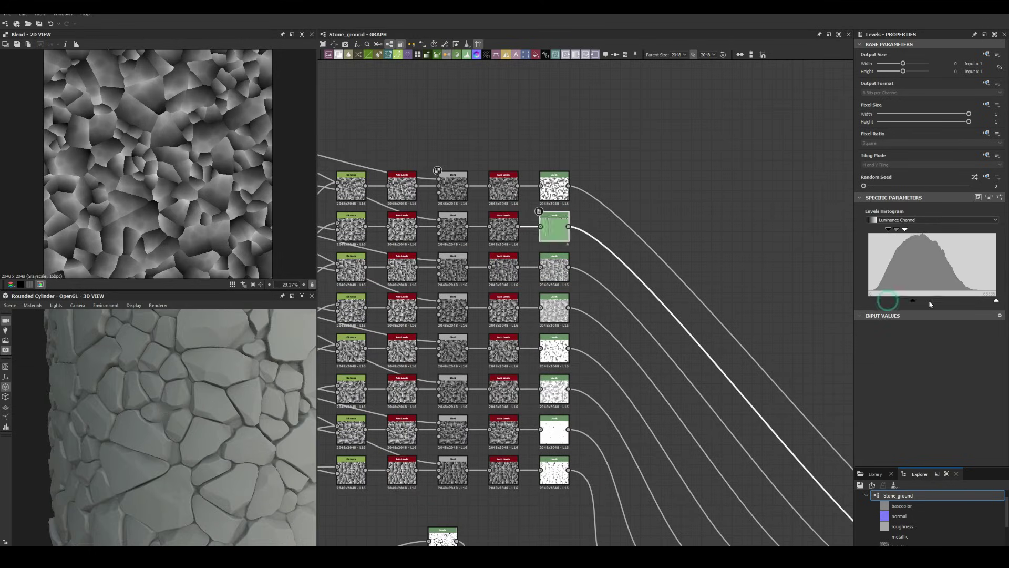
{"action": "double_click", "coordinate": [554, 185]}
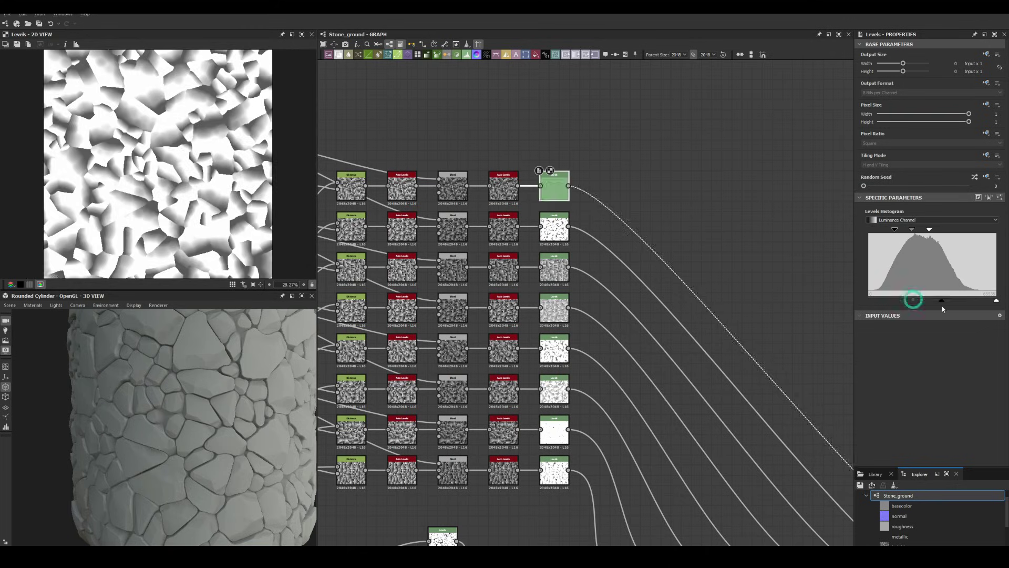
{"action": "left_click_drag", "start_coordinate": [917, 300], "coordinate": [929, 300]}
{"action": "left_click_drag", "start_coordinate": [931, 228], "coordinate": [902, 229]}
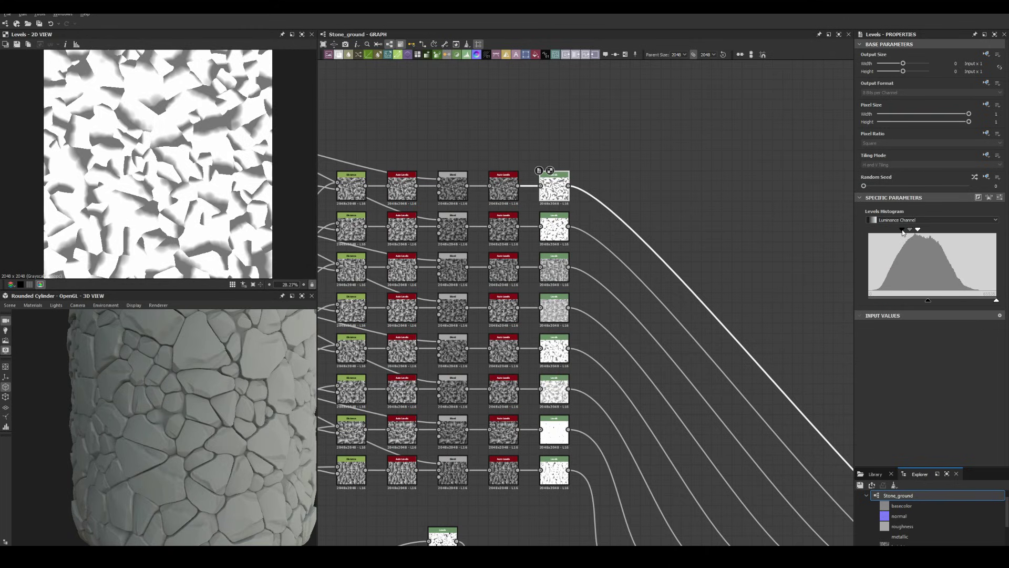
{"action": "left_click_drag", "start_coordinate": [927, 300], "coordinate": [940, 300]}
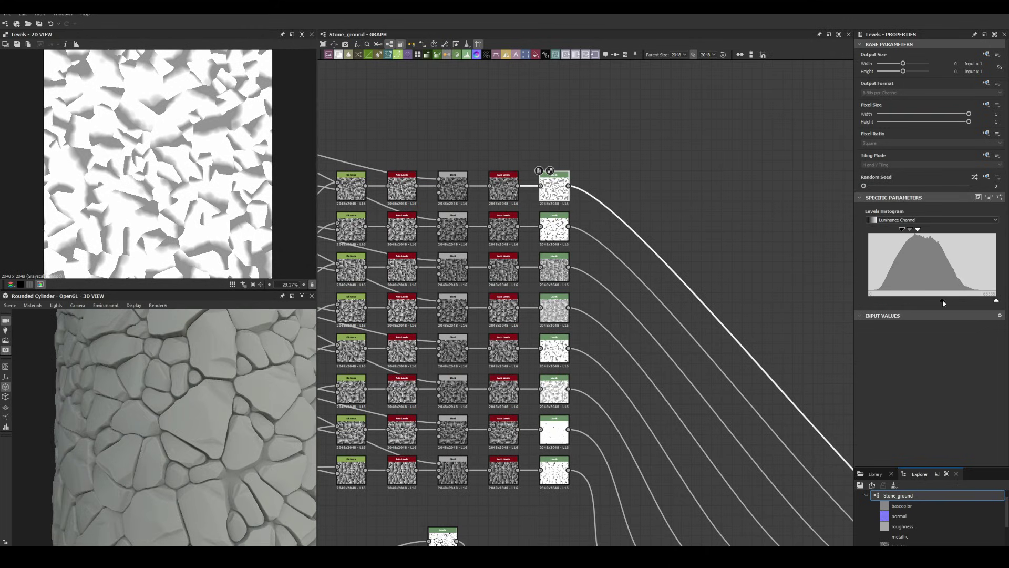
{"action": "scroll", "coordinate": [271, 404], "scroll_direction": "down", "scroll_amount": 5}
{"action": "scroll", "coordinate": [180, 415], "scroll_direction": "down", "scroll_amount": 3}
Add a Flood Fill to Gradient node with the pasted Distance/Auto Levels/Blend chain and vary its angle.
{"action": "scroll", "coordinate": [715, 330], "scroll_direction": "down", "scroll_amount": 5}
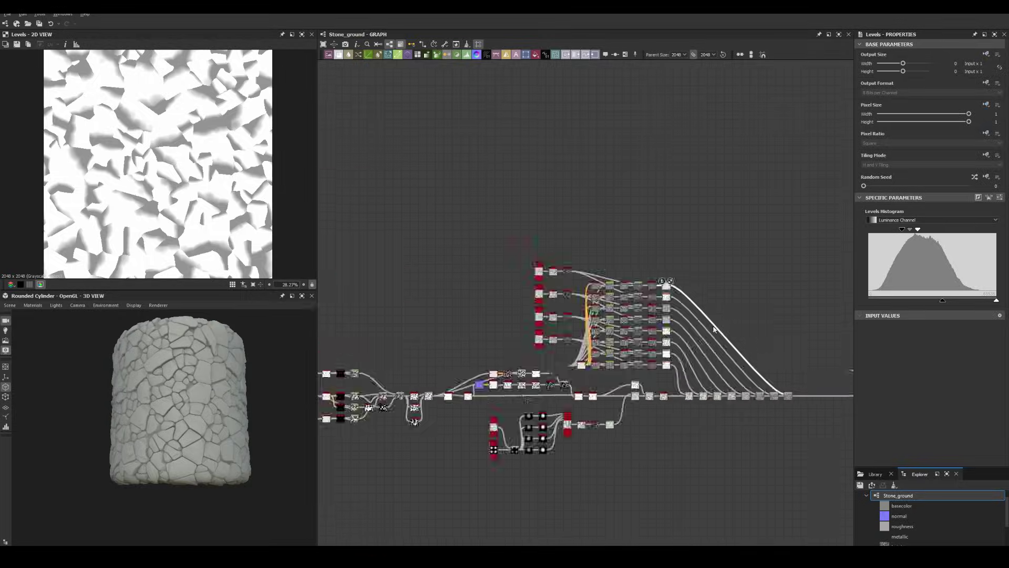
{"action": "scroll", "coordinate": [578, 392], "scroll_direction": "up", "scroll_amount": 10}
{"action": "key", "text": "space"}
{"action": "type", "text": "flo"}
{"action": "left_click", "coordinate": [589, 330]}
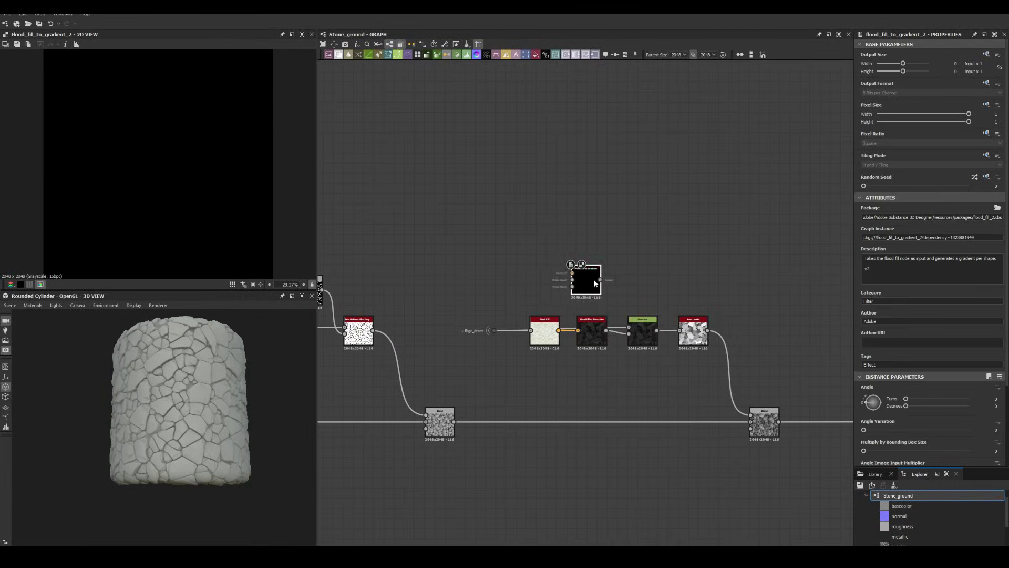
{"action": "key", "text": "ctrl+v"}
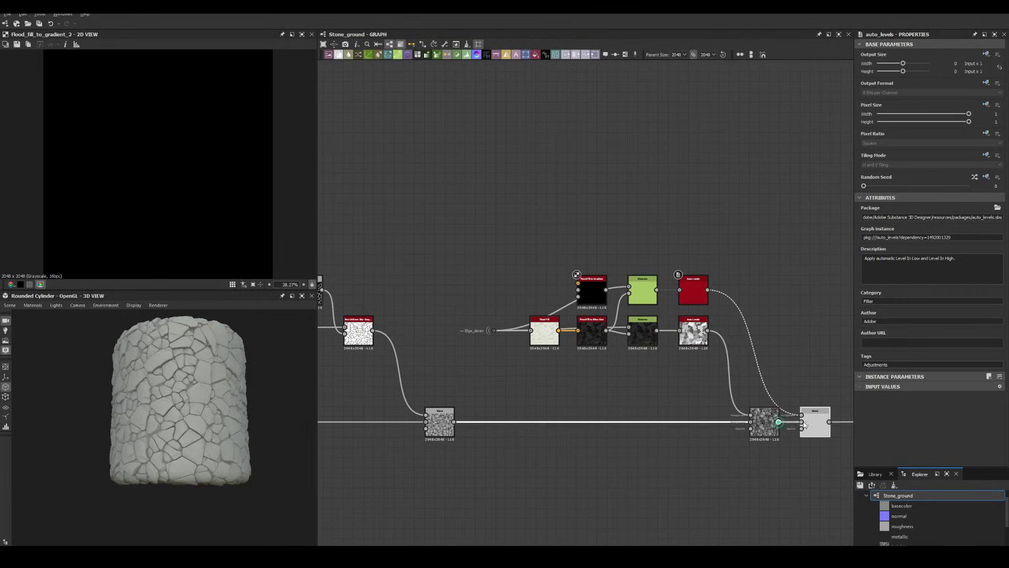
{"action": "left_click", "coordinate": [804, 424]}
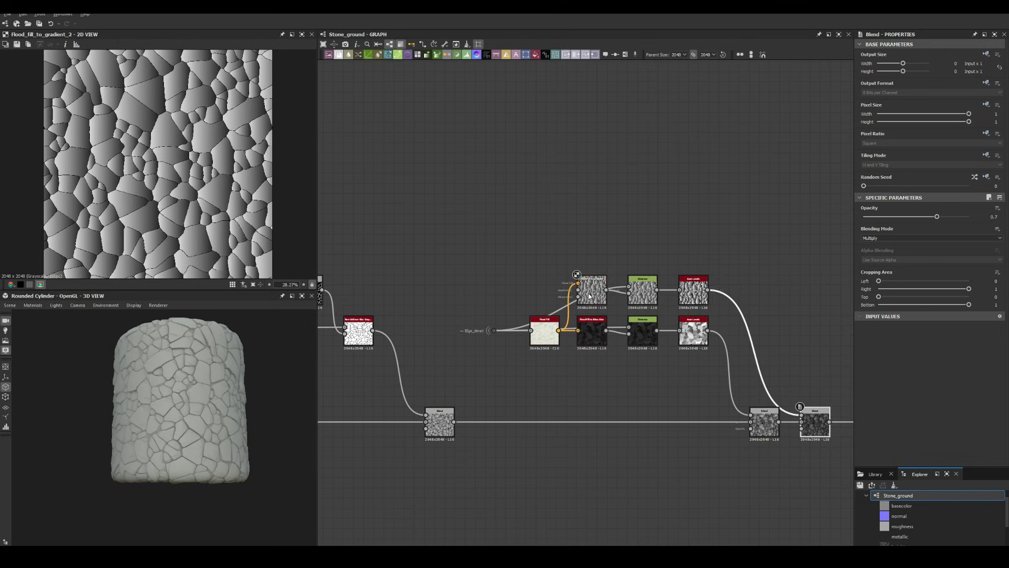
{"action": "left_click", "coordinate": [588, 292]}
{"action": "middle_click_drag", "start_coordinate": [795, 352], "coordinate": [702, 414]}
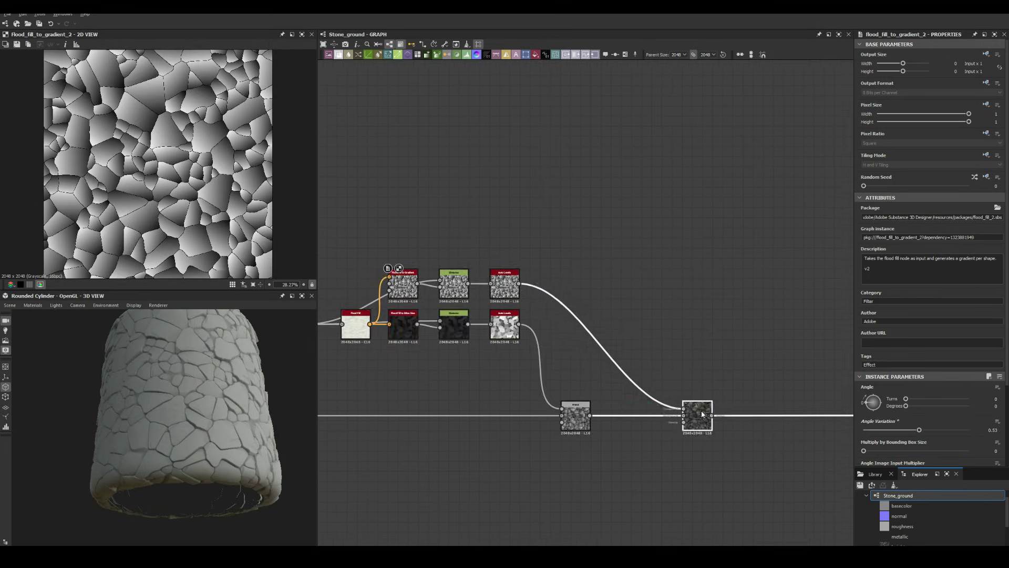
Insert Auto Levels after both Blends and check the height on the cylinder.
{"action": "left_click_drag", "start_coordinate": [617, 373], "coordinate": [593, 336]}
{"action": "left_click", "coordinate": [620, 342]}
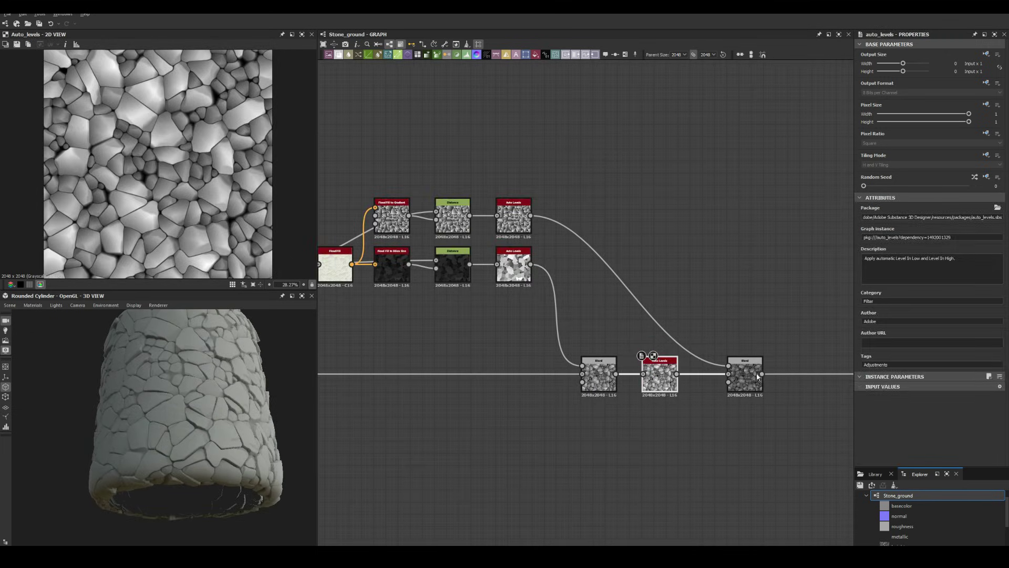
{"action": "left_click_drag", "start_coordinate": [761, 373], "coordinate": [777, 374]}
{"action": "left_click", "coordinate": [789, 336]}
{"action": "left_click_drag", "start_coordinate": [131, 399], "coordinate": [160, 402]}
{"action": "scroll", "coordinate": [234, 412], "scroll_direction": "up", "scroll_amount": 3}
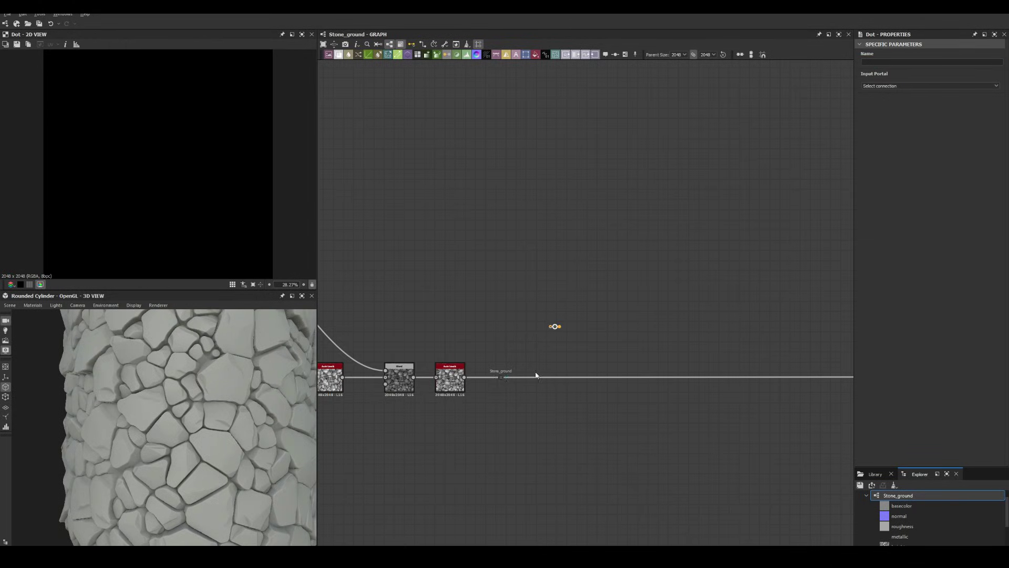
Set both Gradient Map keys fed by the Stone_ground dot to dark greys.
{"action": "left_click_drag", "start_coordinate": [555, 326], "coordinate": [569, 289]}
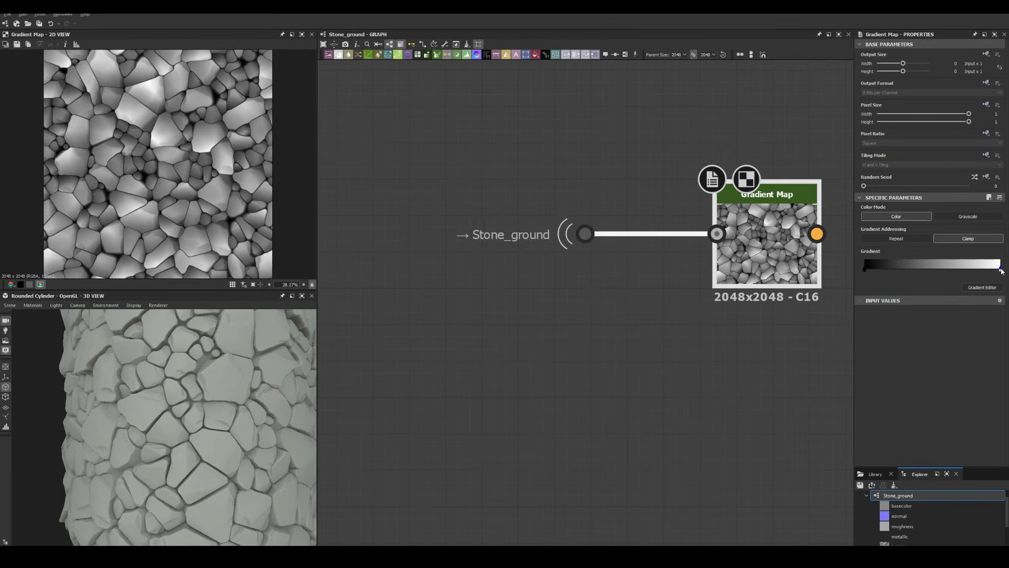
{"action": "double_click", "coordinate": [1001, 271]}
{"action": "left_click", "coordinate": [419, 391]}
{"action": "left_click", "coordinate": [411, 245]}
{"action": "left_click", "coordinate": [419, 411]}
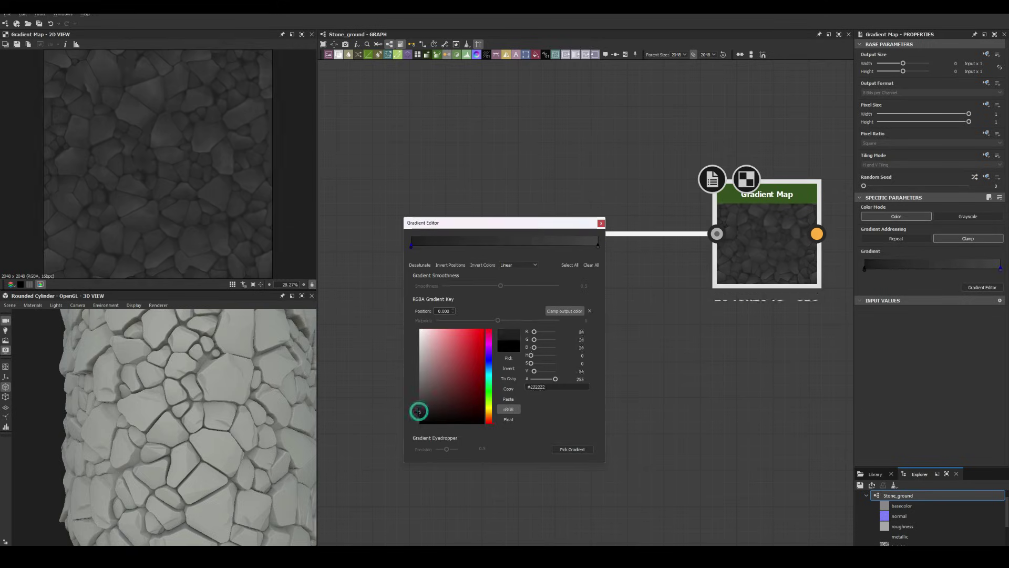
{"action": "left_click", "coordinate": [601, 223]}
Wire the Gradient Map to the basecolor output and add an Edge_detect reference dot.
{"action": "scroll", "coordinate": [600, 226], "scroll_direction": "down", "scroll_amount": 5}
{"action": "left_click_drag", "start_coordinate": [706, 219], "coordinate": [701, 239]}
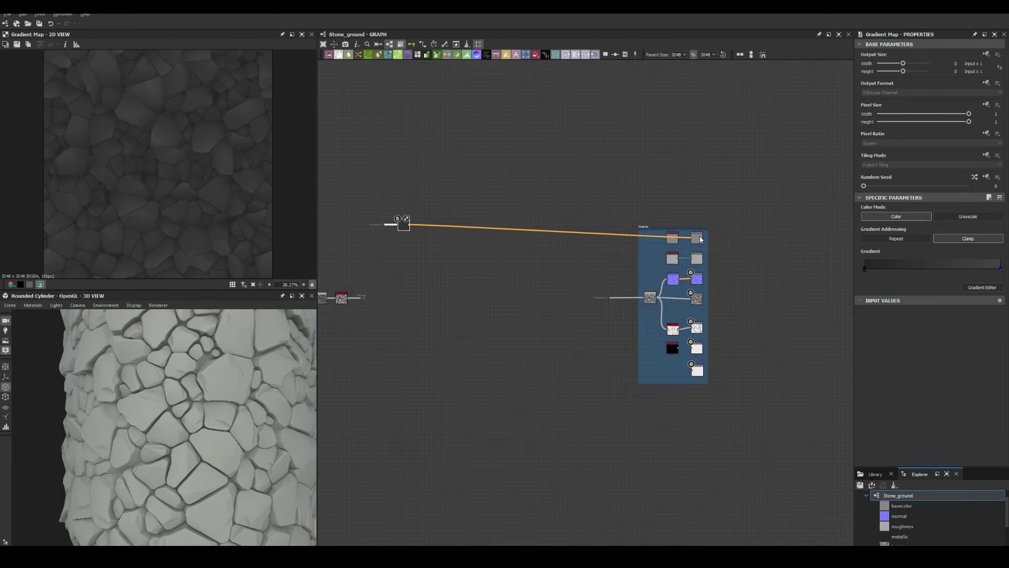
{"action": "scroll", "coordinate": [228, 412], "scroll_direction": "down", "scroll_amount": 5}
{"action": "scroll", "coordinate": [455, 276], "scroll_direction": "up", "scroll_amount": 3}
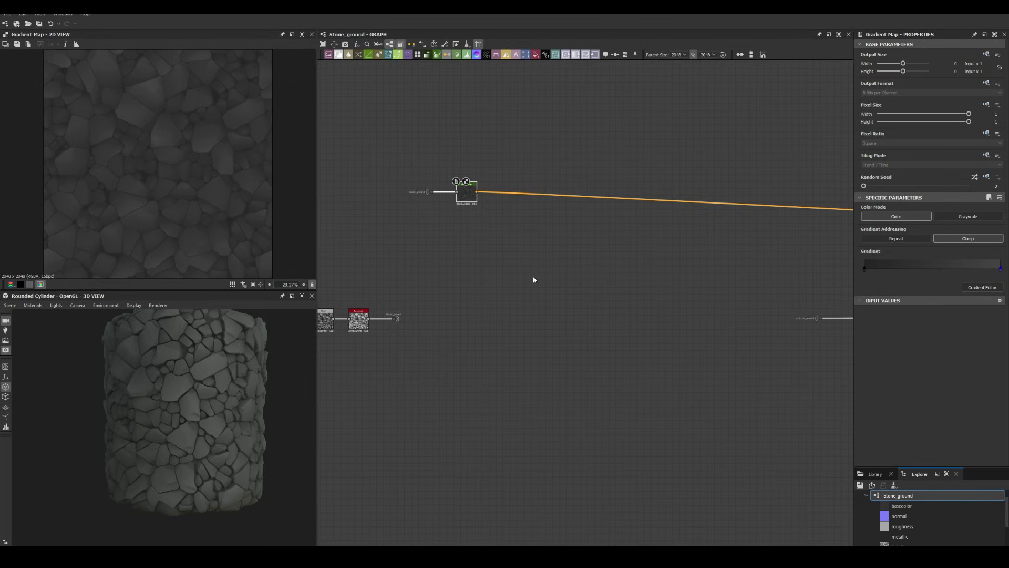
{"action": "scroll", "coordinate": [443, 248], "scroll_direction": "up", "scroll_amount": 3}
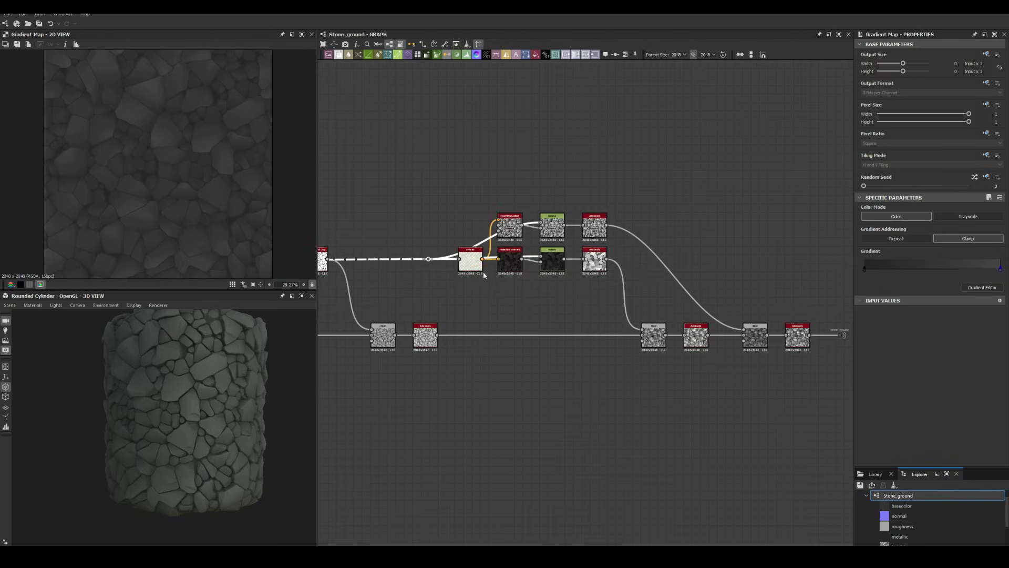
{"action": "left_click_drag", "start_coordinate": [429, 259], "coordinate": [437, 228]}
{"action": "scroll", "coordinate": [436, 226], "scroll_direction": "up", "scroll_amount": 5}
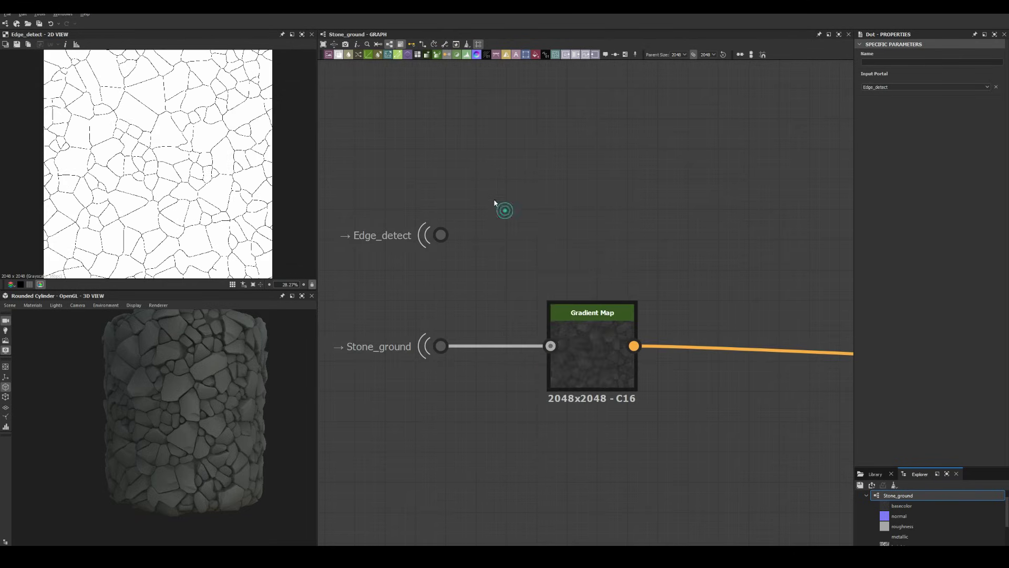
Feed Edge_detect into Flood Fill and random grayscale nodes, then add a Distance node.
{"action": "left_click", "coordinate": [537, 275]}
{"action": "mouse_move", "coordinate": [492, 208]}
{"action": "left_mouse_down"}
{"action": "mouse_move", "coordinate": [585, 210]}
{"action": "mouse_move", "coordinate": [583, 171]}
{"action": "mouse_move", "coordinate": [693, 262]}
{"action": "left_mouse_up"}
{"action": "scroll", "coordinate": [584, 219], "scroll_direction": "down", "scroll_amount": 3}
{"action": "key", "text": "space"}
{"action": "type", "text": "distance"}
{"action": "key", "text": "Return"}
{"action": "scroll", "coordinate": [514, 236], "scroll_direction": "up", "scroll_amount": 2}
{"action": "scroll", "coordinate": [379, 262], "scroll_direction": "down", "scroll_amount": 2}
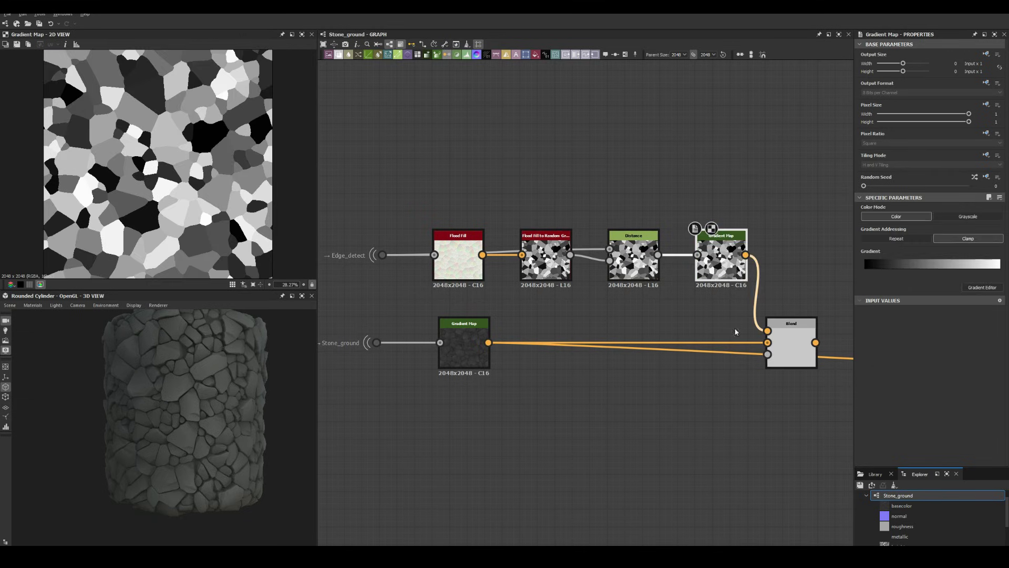
Set the colour Blend node to Add Sub mode at 0.12 opacity.
{"action": "left_click", "coordinate": [800, 344]}
{"action": "left_click_drag", "start_coordinate": [968, 217], "coordinate": [877, 217]}
{"action": "left_click", "coordinate": [930, 237]}
{"action": "left_click", "coordinate": [893, 243]}
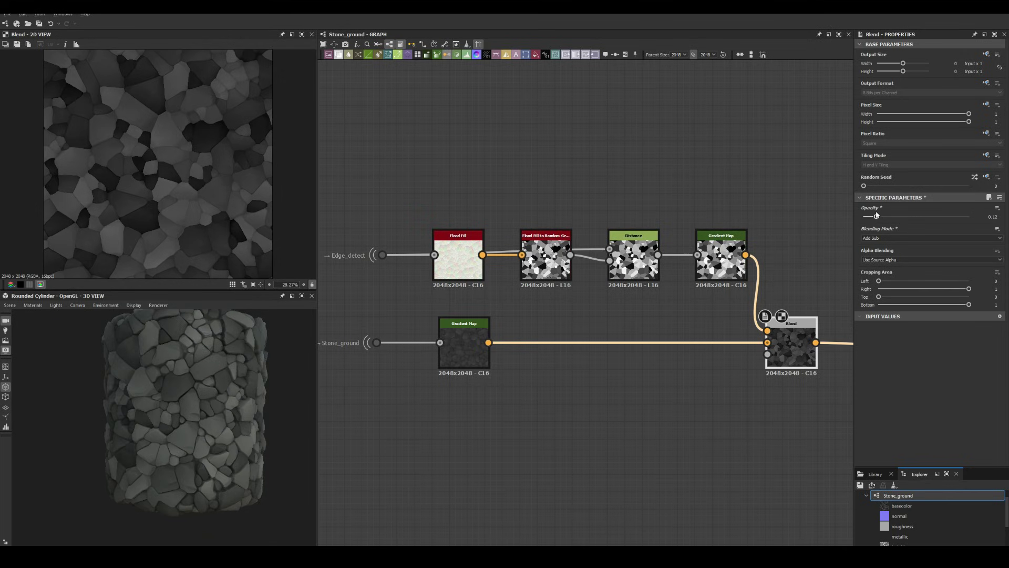
Preview the material on a Rounded Cube and add a Flood Fill to Gradient node.
{"action": "left_click", "coordinate": [9, 304]}
{"action": "left_click", "coordinate": [32, 363]}
{"action": "scroll", "coordinate": [589, 229], "scroll_direction": "down", "scroll_amount": 3}
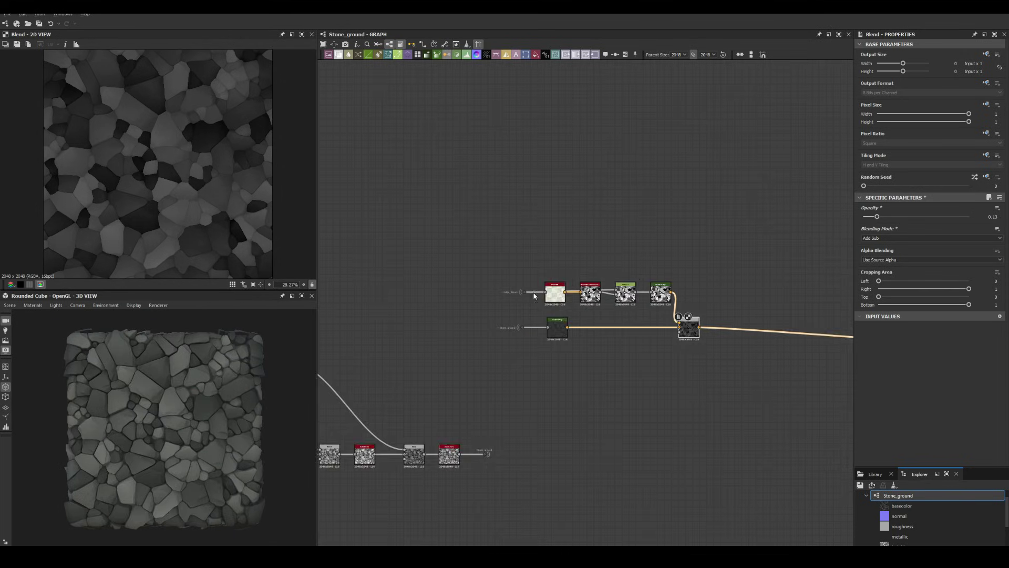
{"action": "scroll", "coordinate": [589, 229], "scroll_direction": "up", "scroll_amount": 2}
{"action": "key", "text": "space"}
{"action": "left_click", "coordinate": [591, 249]}
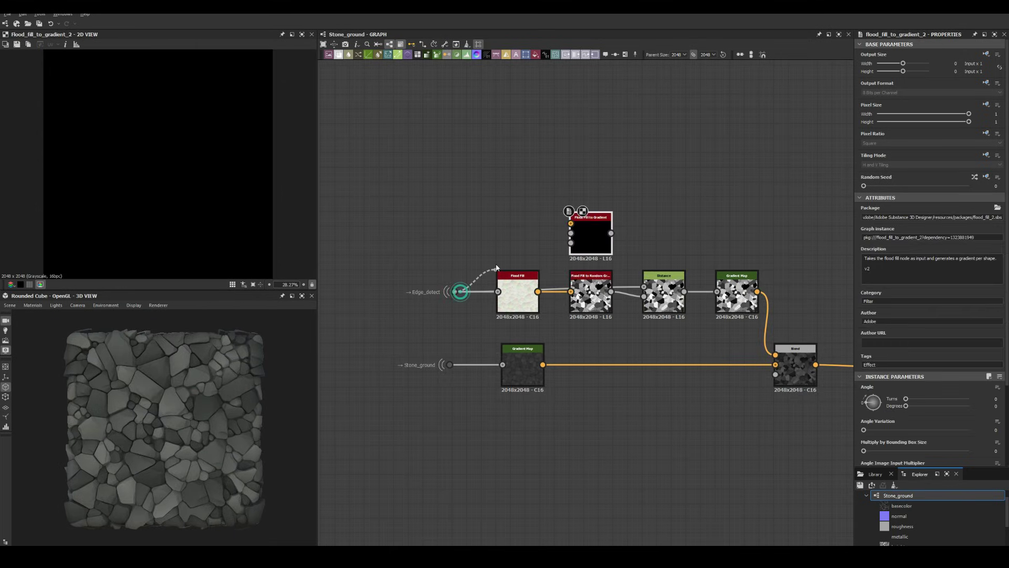
Feed Edge_detect into Flood Fill to Gradient, duplicate Distance/Gradient Map/Blend, and chain the copy.
{"action": "left_click_drag", "start_coordinate": [496, 267], "coordinate": [579, 231]}
{"action": "left_click", "coordinate": [573, 247]}
{"action": "left_click_drag", "start_coordinate": [835, 265], "coordinate": [673, 380]}
{"action": "key", "text": "ctrl+d"}
{"action": "left_click_drag", "start_coordinate": [742, 296], "coordinate": [742, 231]}
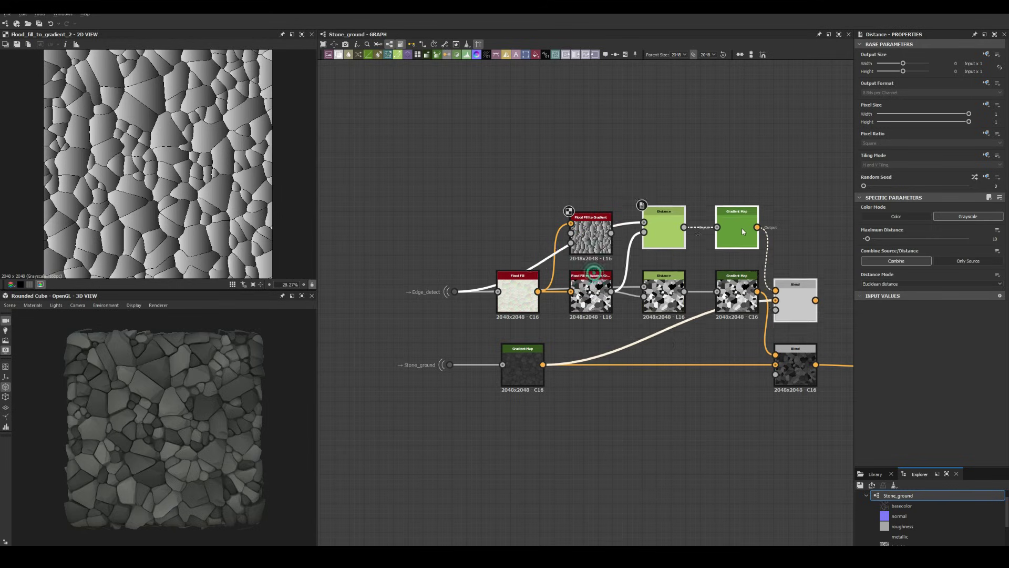
{"action": "middle_click_drag", "start_coordinate": [656, 242], "coordinate": [532, 229]}
{"action": "left_click_drag", "start_coordinate": [677, 294], "coordinate": [750, 352]}
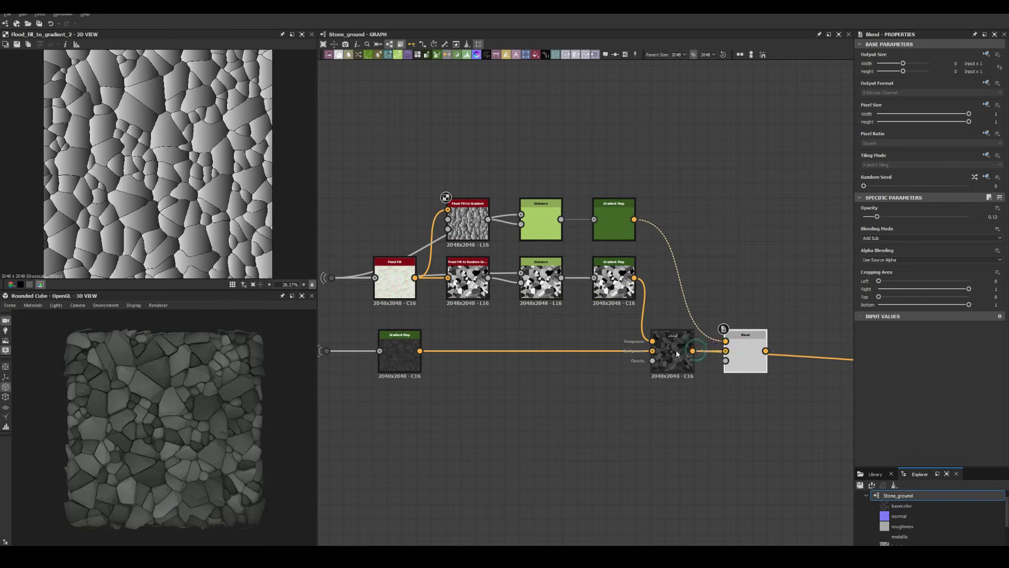
{"action": "left_click_drag", "start_coordinate": [677, 353], "coordinate": [787, 355]}
Set the new Blend opacity to 0.14 and check the shading in the 3D preview.
{"action": "scroll", "coordinate": [484, 231], "scroll_direction": "down", "scroll_amount": 3}
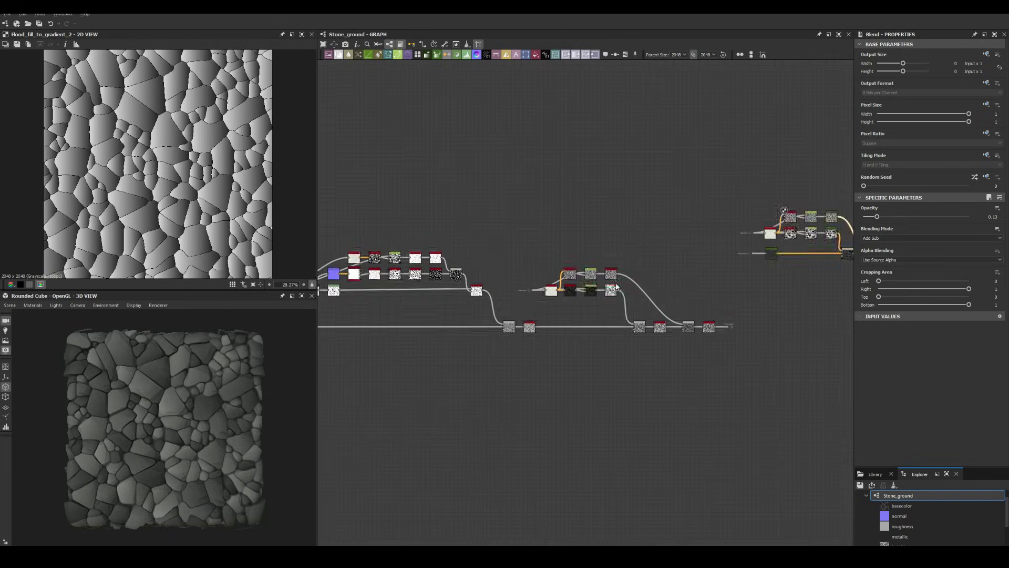
{"action": "middle_click_drag", "start_coordinate": [608, 265], "coordinate": [658, 228]}
{"action": "scroll", "coordinate": [746, 286], "scroll_direction": "up", "scroll_amount": 3}
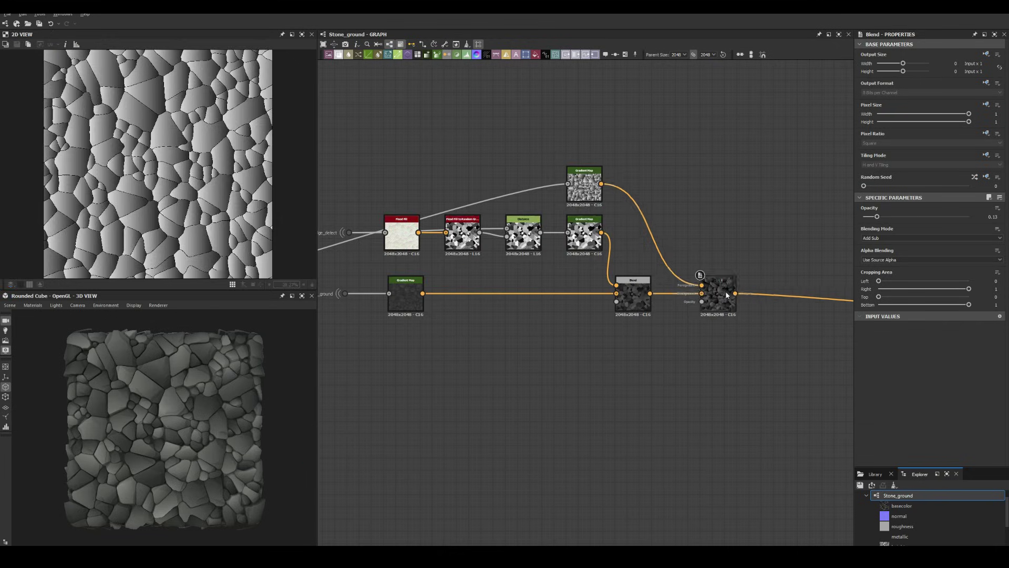
{"action": "double_click", "coordinate": [718, 294]}
{"action": "left_click_drag", "start_coordinate": [877, 217], "coordinate": [878, 217]}
{"action": "left_click_drag", "start_coordinate": [210, 398], "coordinate": [247, 389]}
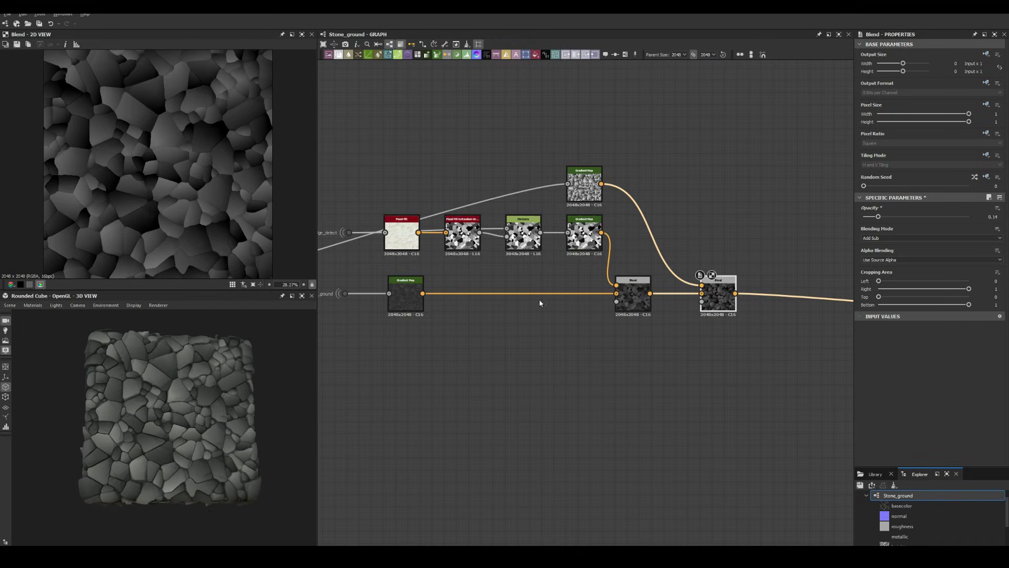
{"action": "double_click", "coordinate": [584, 187]}
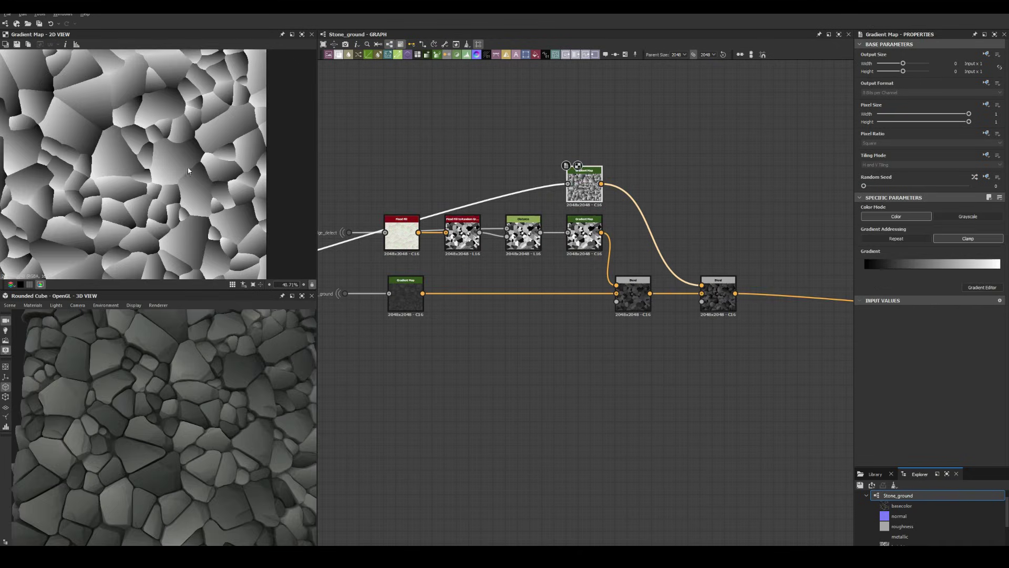
{"action": "middle_click_drag", "start_coordinate": [539, 194], "coordinate": [511, 249]}
{"action": "scroll", "coordinate": [447, 219], "scroll_direction": "down", "scroll_amount": 1}
Add a Normal node from the node search.
{"action": "key", "text": "space"}
{"action": "type", "text": "normal"}
{"action": "key", "text": "Return"}
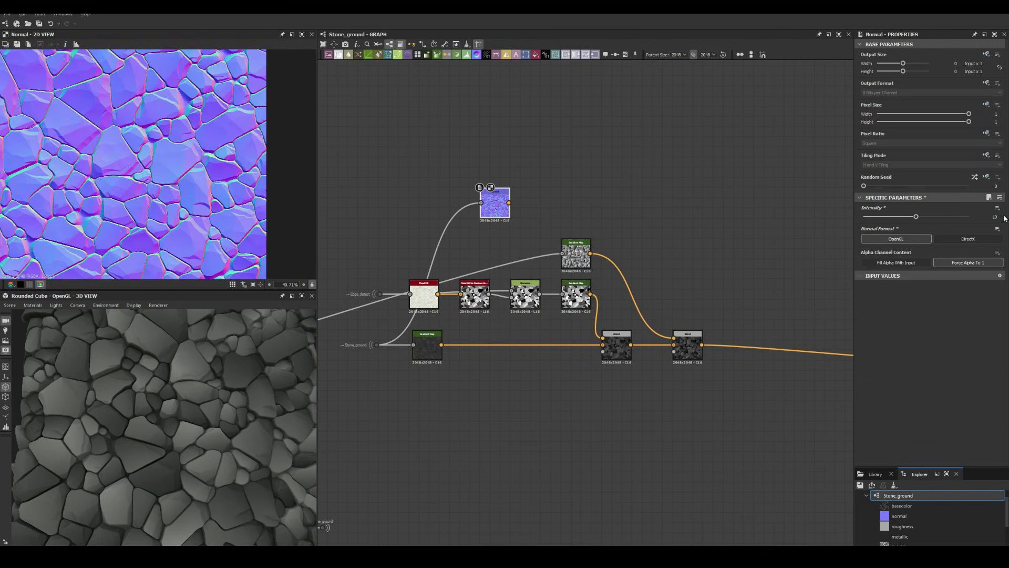
Chain Curvature Smooth and Histogram Scan nodes after the Normal node.
{"action": "scroll", "coordinate": [476, 184], "scroll_direction": "up", "scroll_amount": 3}
{"action": "key", "text": "space"}
{"action": "type", "text": "curv"}
{"action": "left_click", "coordinate": [540, 264]}
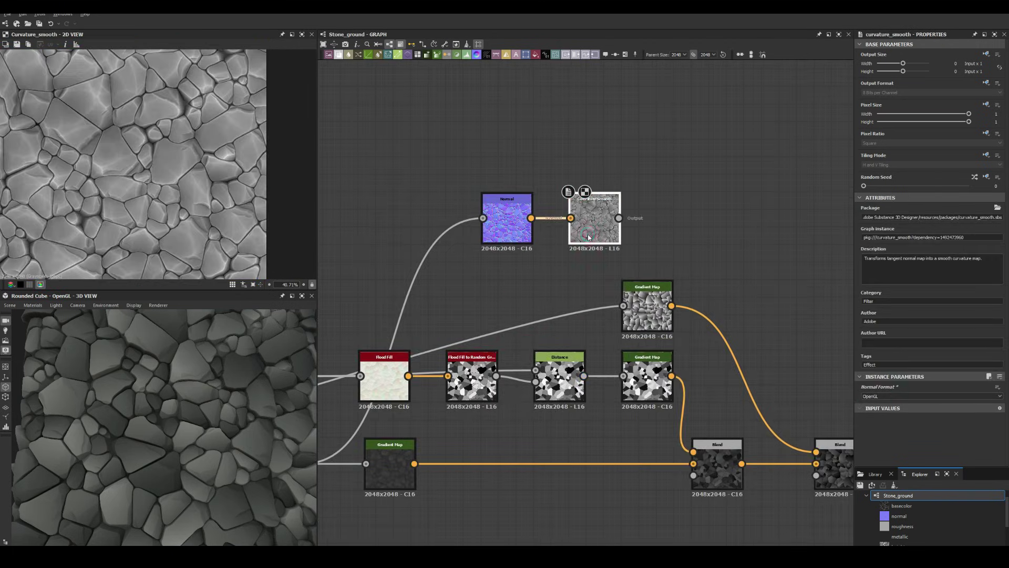
{"action": "key", "text": "space"}
{"action": "type", "text": "hist"}
{"action": "key", "text": "Return"}
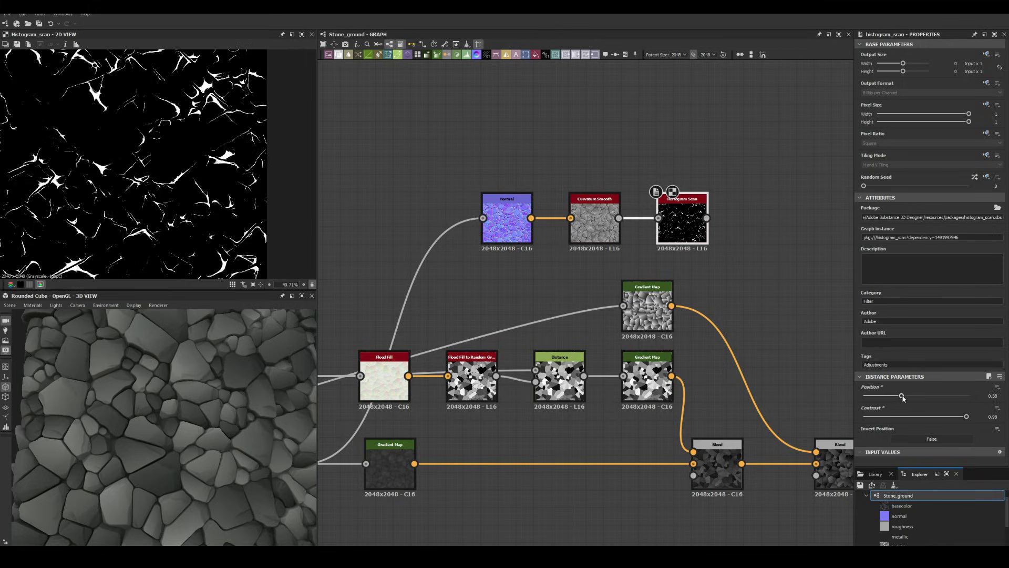
Add an Add (Linear Dodge) Blend at 0.14, masked by Histogram Scan through a Gradient Map.
{"action": "scroll", "coordinate": [578, 315], "scroll_direction": "down", "scroll_amount": 2}
{"action": "left_click", "coordinate": [574, 321]}
{"action": "key", "text": "space"}
{"action": "type", "text": "blend"}
{"action": "key", "text": "Return"}
{"action": "left_click", "coordinate": [893, 239]}
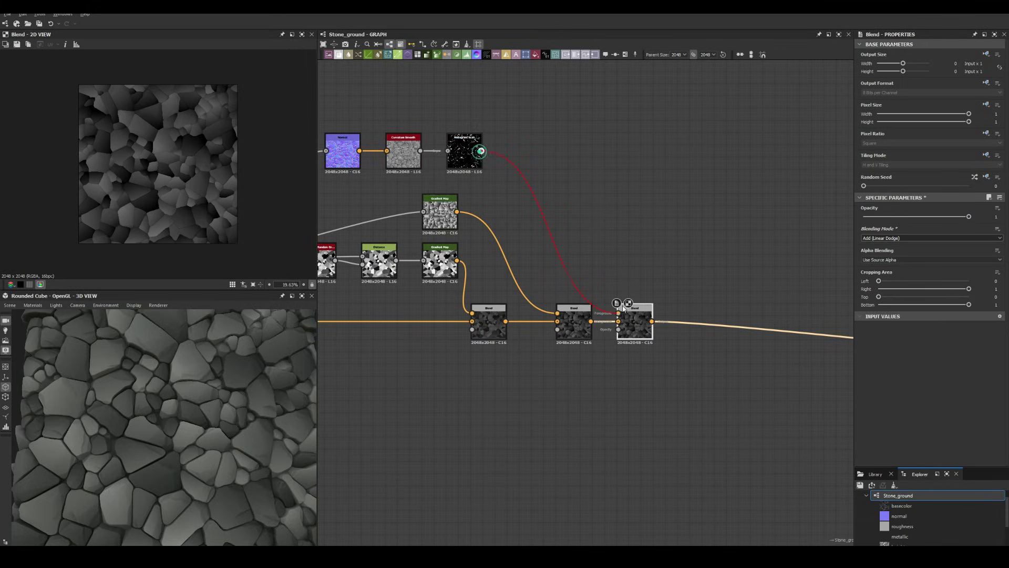
{"action": "left_click_drag", "start_coordinate": [623, 308], "coordinate": [618, 313]}
{"action": "key", "text": "space"}
{"action": "type", "text": "gradient"}
{"action": "key", "text": "Return"}
{"action": "left_click", "coordinate": [634, 321]}
{"action": "left_click_drag", "start_coordinate": [968, 216], "coordinate": [879, 217]}
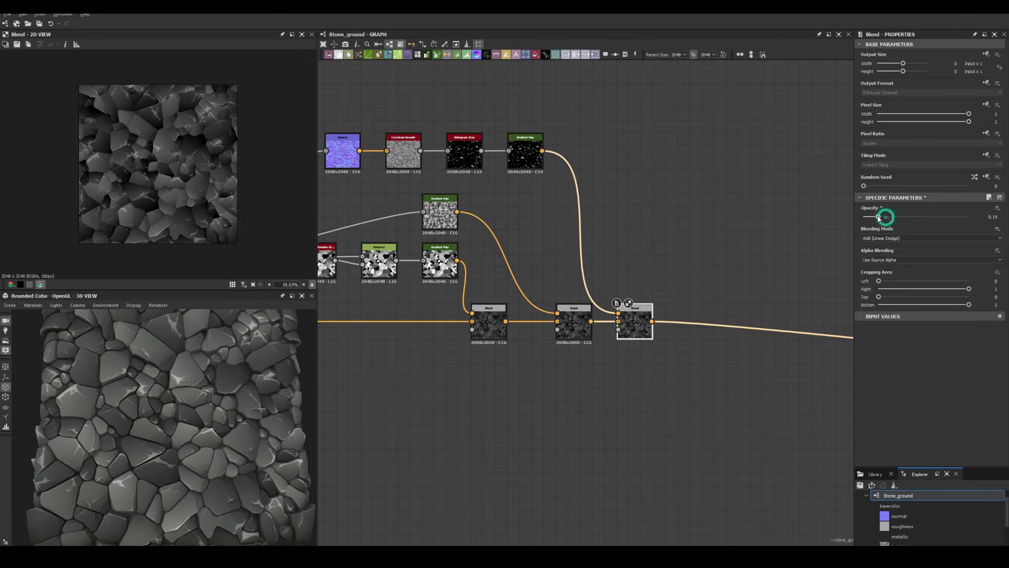
Duplicate the highlight chain with a Highpass Grayscale filter and place its Blend at the chain's end.
{"action": "scroll", "coordinate": [140, 425], "scroll_direction": "down", "scroll_amount": 2}
{"action": "scroll", "coordinate": [140, 425], "scroll_direction": "up", "scroll_amount": 4}
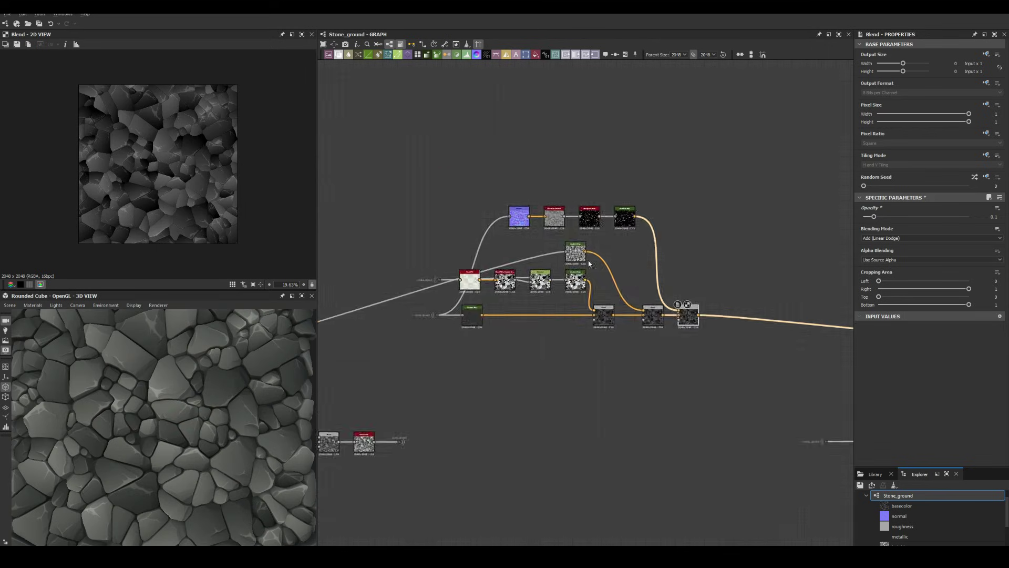
{"action": "key", "text": "ctrl+d"}
{"action": "scroll", "coordinate": [626, 293], "scroll_direction": "up", "scroll_amount": 2}
{"action": "left_click_drag", "start_coordinate": [445, 151], "coordinate": [425, 174]}
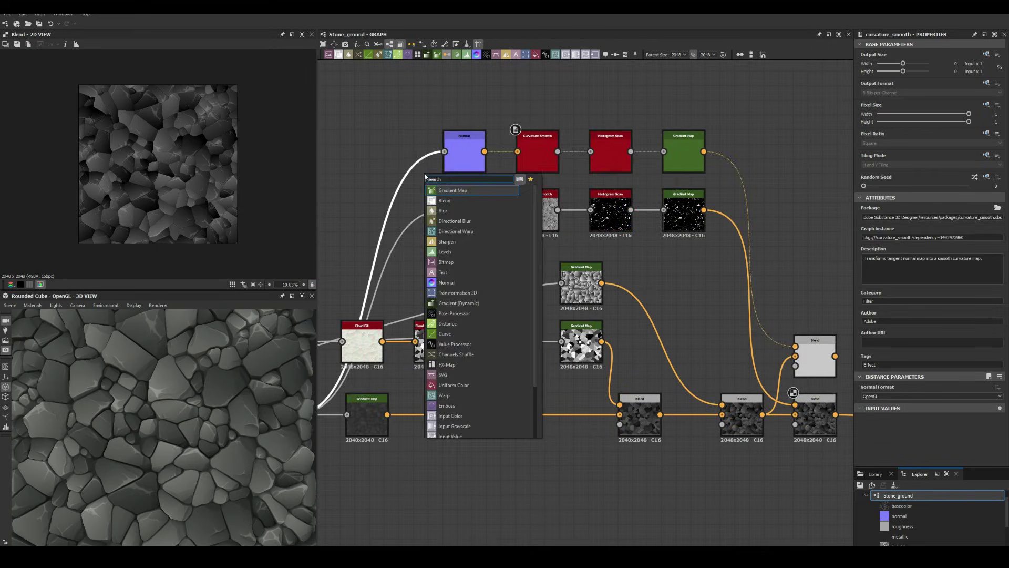
{"action": "type", "text": "highpass"}
{"action": "key", "text": "Return"}
{"action": "middle_click_drag", "start_coordinate": [558, 166], "coordinate": [370, 88]}
{"action": "left_click_drag", "start_coordinate": [618, 273], "coordinate": [707, 331]}
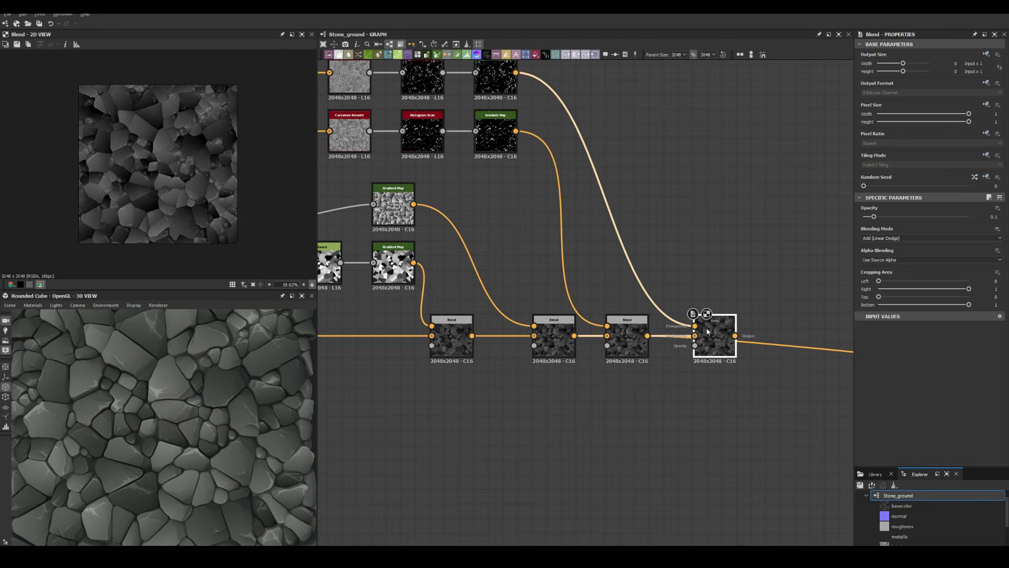
{"action": "middle_click_drag", "start_coordinate": [706, 340], "coordinate": [796, 373]}
{"action": "scroll", "coordinate": [174, 213], "scroll_direction": "up", "scroll_amount": 2}
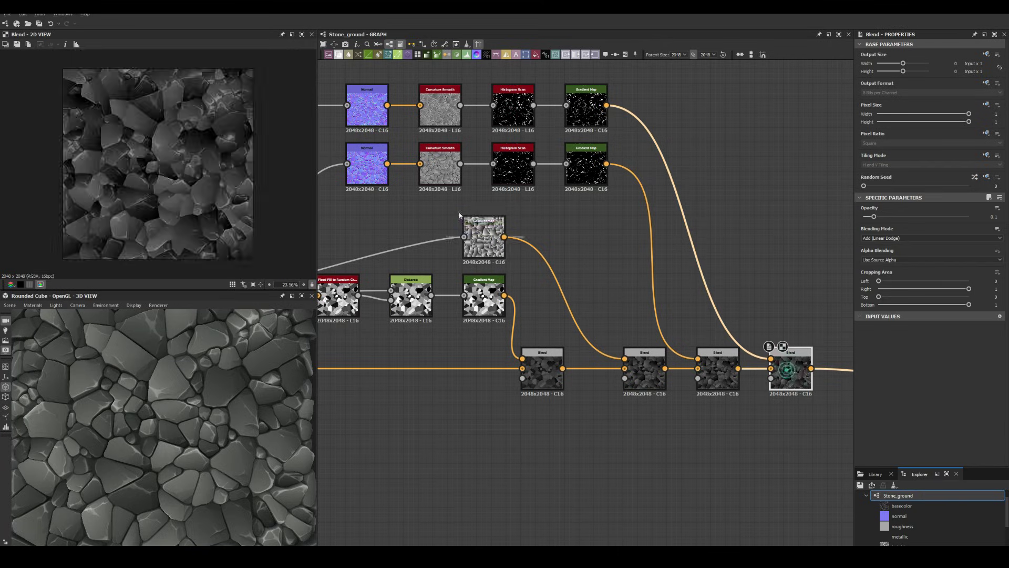
{"action": "scroll", "coordinate": [173, 213], "scroll_direction": "up", "scroll_amount": 3}
{"action": "scroll", "coordinate": [152, 363], "scroll_direction": "down", "scroll_amount": 3}
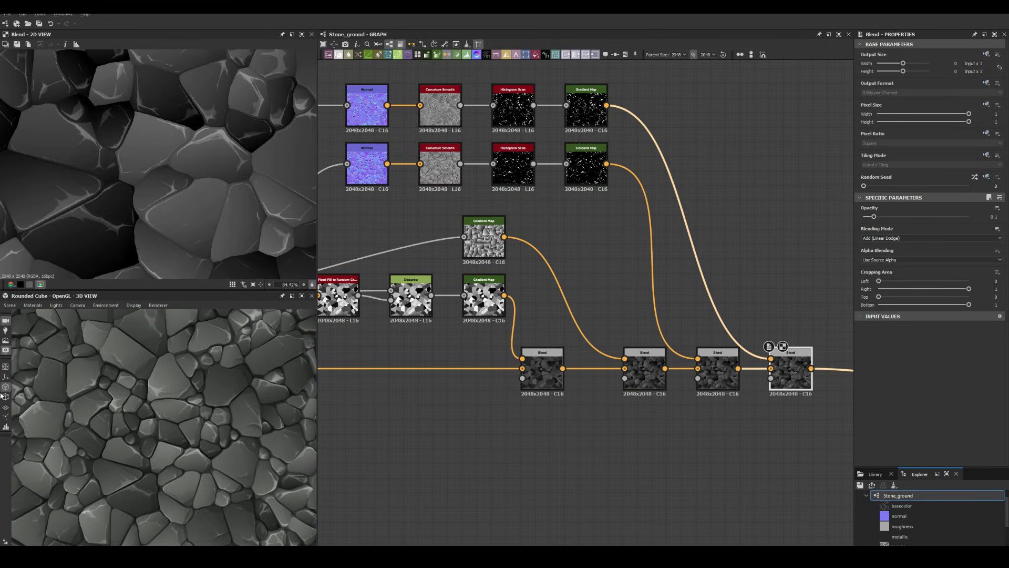
Inspect the Histogram Scan mask and the highlighted stones in the 3D preview.
{"action": "left_click", "coordinate": [512, 110]}
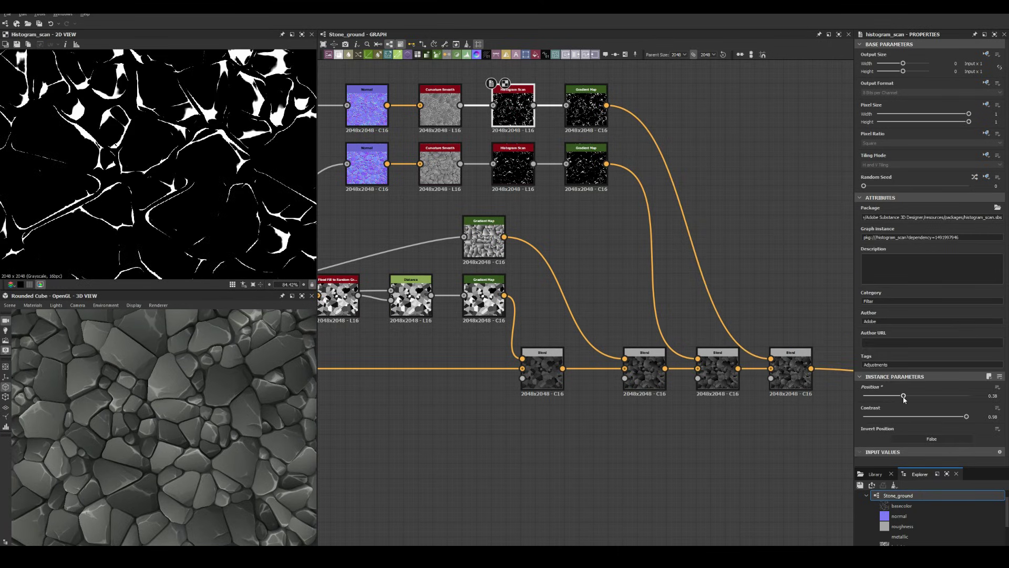
{"action": "scroll", "coordinate": [205, 379], "scroll_direction": "up", "scroll_amount": 3}
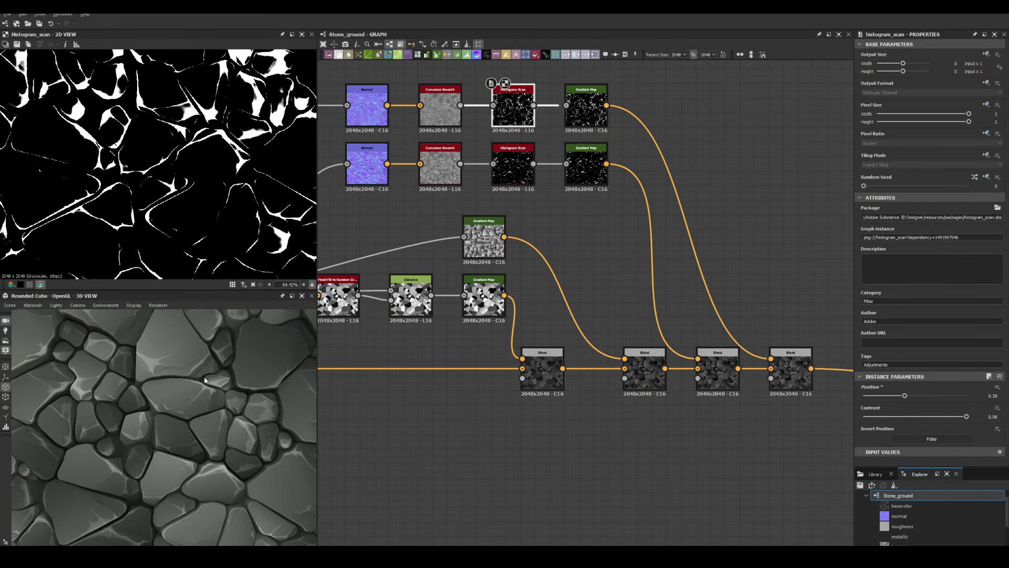
{"action": "scroll", "coordinate": [219, 359], "scroll_direction": "down", "scroll_amount": 5}
{"action": "scroll", "coordinate": [188, 389], "scroll_direction": "up", "scroll_amount": 2}
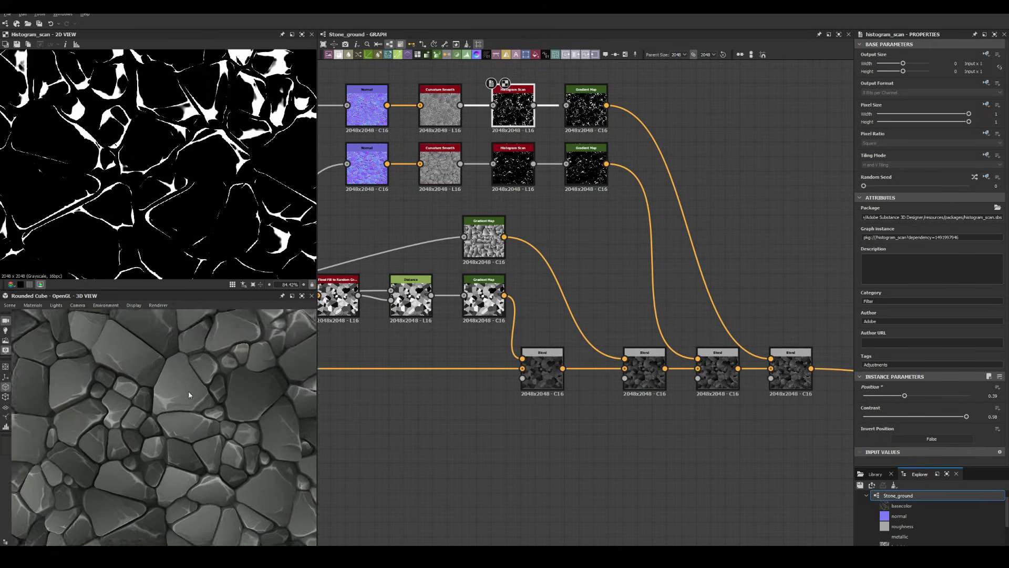
{"action": "left_click_drag", "start_coordinate": [188, 390], "coordinate": [187, 398], "text": "alt"}
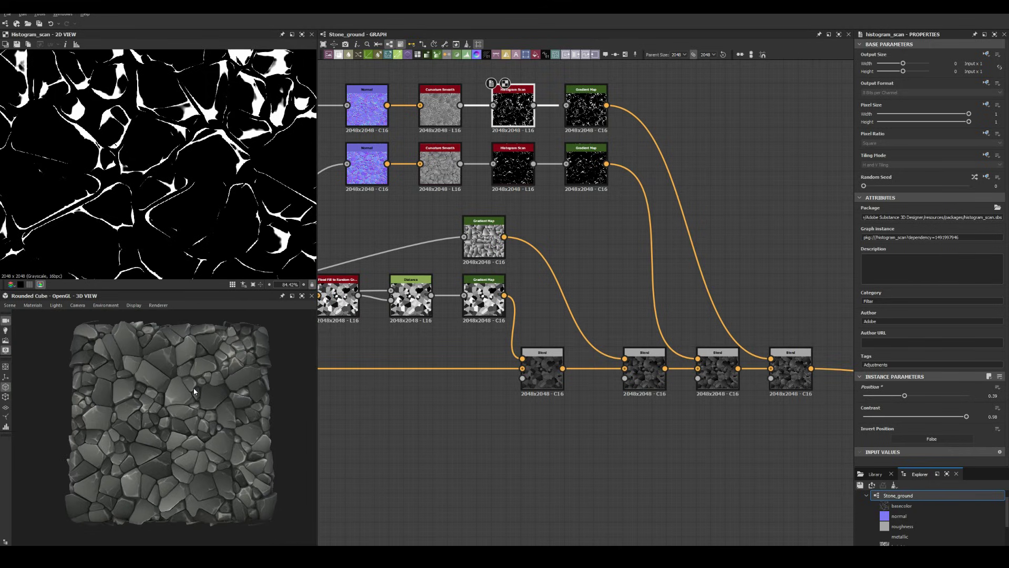
{"action": "scroll", "coordinate": [194, 387], "scroll_direction": "up", "scroll_amount": 3}
{"action": "scroll", "coordinate": [169, 408], "scroll_direction": "down", "scroll_amount": 3}
{"action": "scroll", "coordinate": [578, 263], "scroll_direction": "down", "scroll_amount": 3}
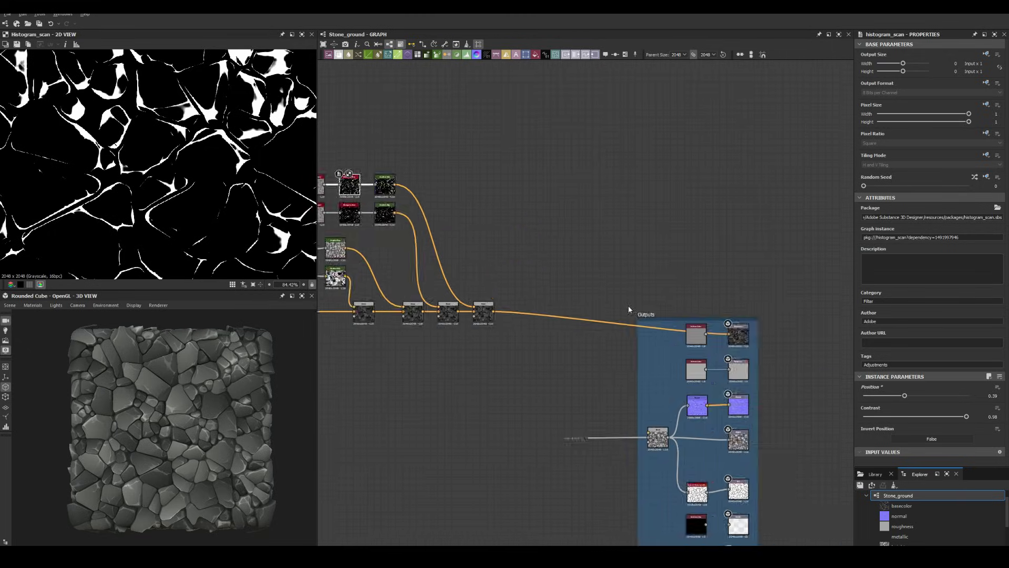
{"action": "middle_click_drag", "start_coordinate": [629, 305], "coordinate": [513, 205]}
{"action": "right_click", "coordinate": [513, 204]}
Add Auto Levels fed from Stone_ground, followed by an Ambient Occlusion (HBAO) node.
{"action": "left_click", "coordinate": [541, 225]}
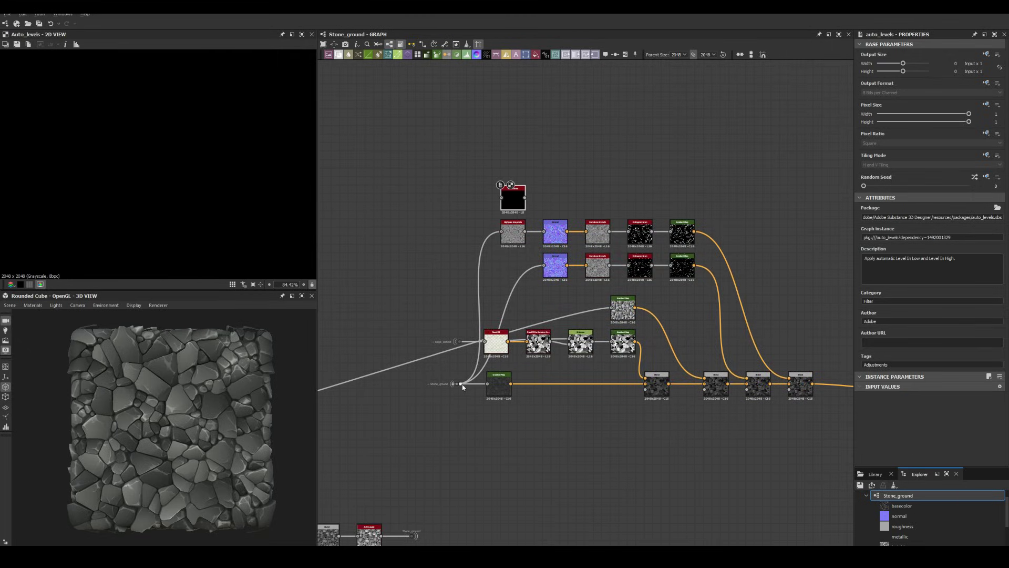
{"action": "left_click_drag", "start_coordinate": [462, 386], "coordinate": [510, 204]}
{"action": "scroll", "coordinate": [558, 206], "scroll_direction": "up", "scroll_amount": 3}
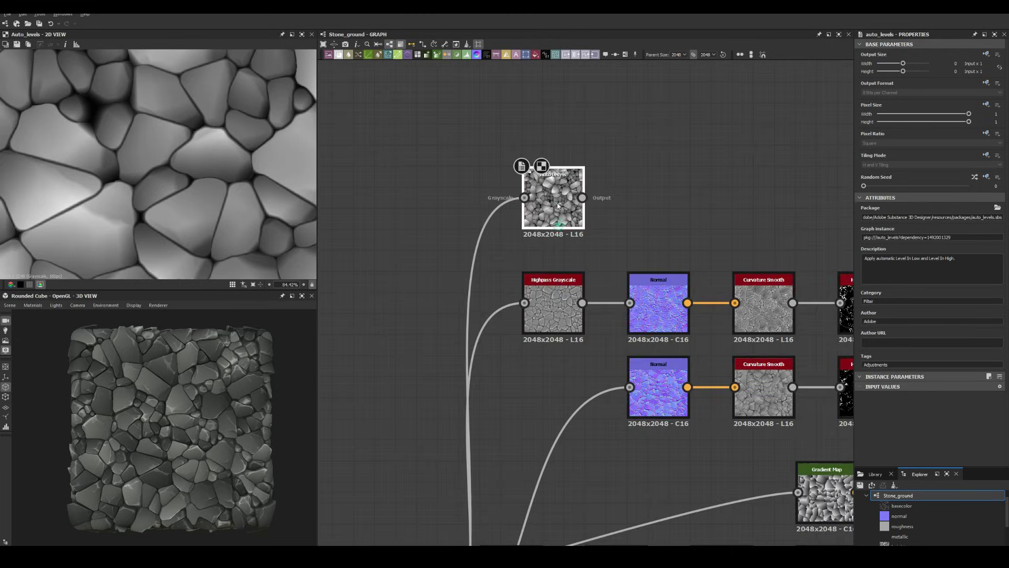
{"action": "key", "text": "space"}
{"action": "left_click", "coordinate": [599, 219]}
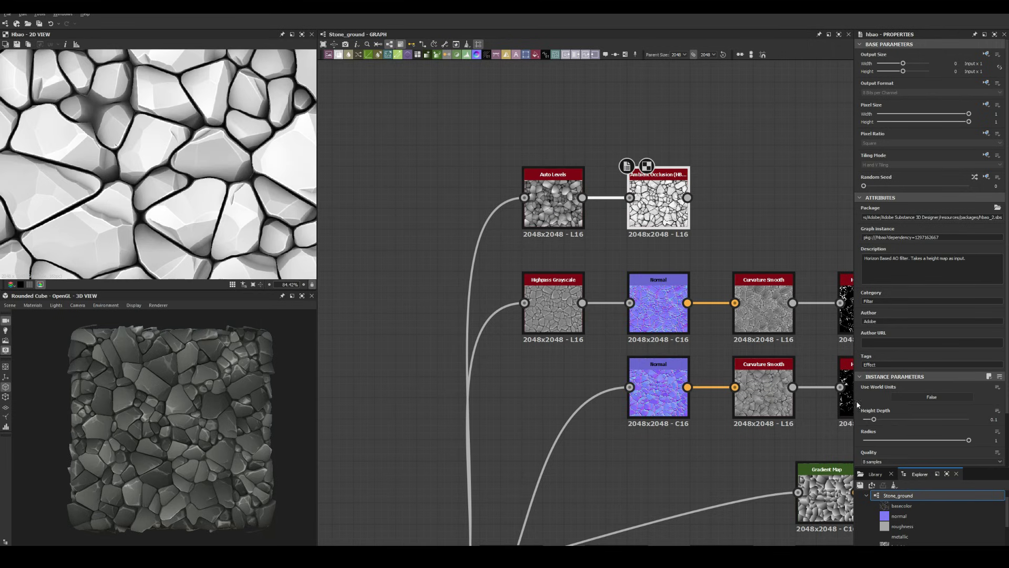
{"action": "left_click", "coordinate": [873, 462]}
Add a Histogram Scan after the occlusion with position 0.6.
{"action": "key", "text": "space"}
{"action": "type", "text": "histogram"}
{"action": "key", "text": "Return"}
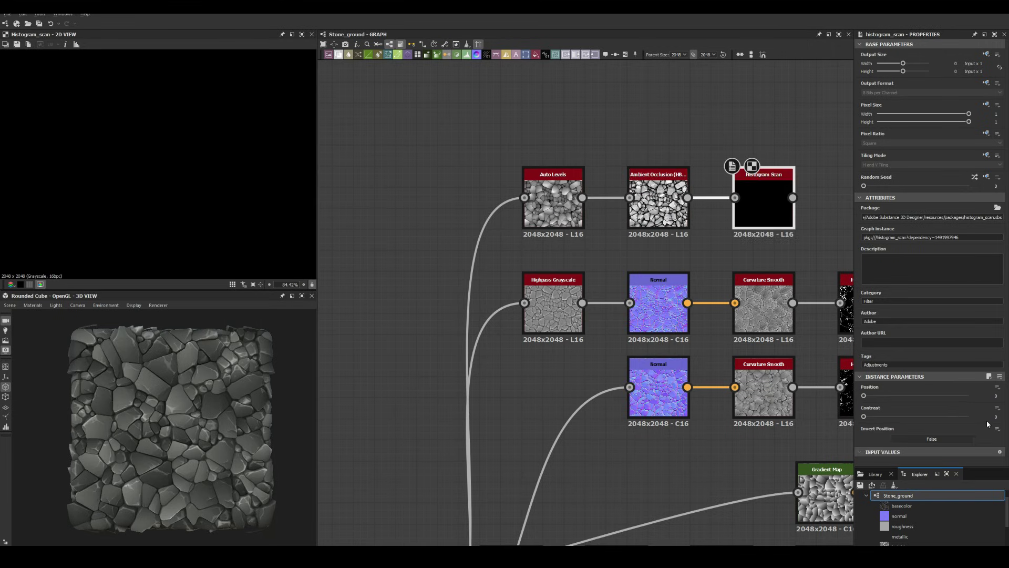
{"action": "left_click_drag", "start_coordinate": [864, 397], "coordinate": [926, 396]}
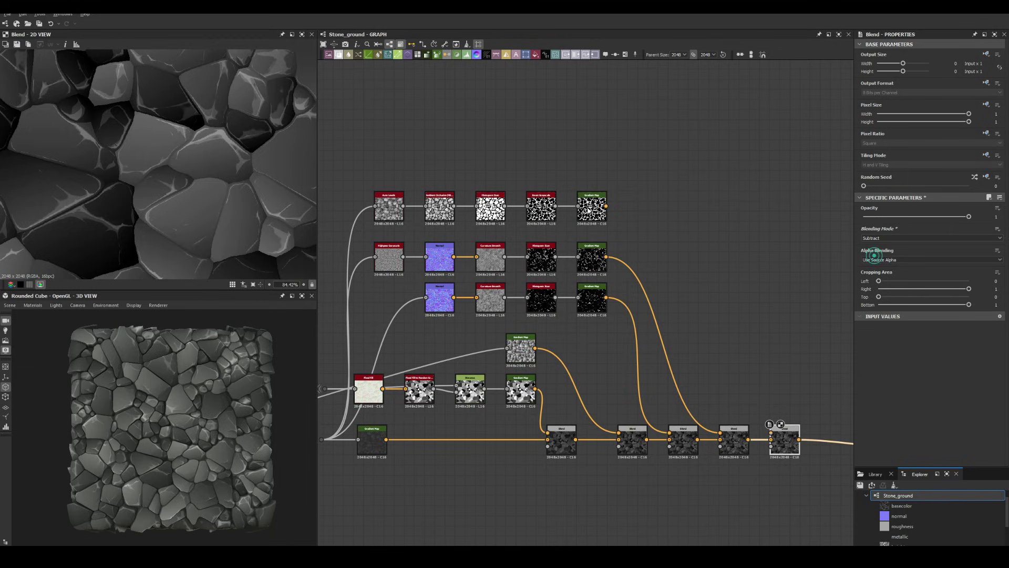
Lower the Subtract blend's opacity to 0.04 and pan to empty graph space.
{"action": "left_click", "coordinate": [874, 217]}
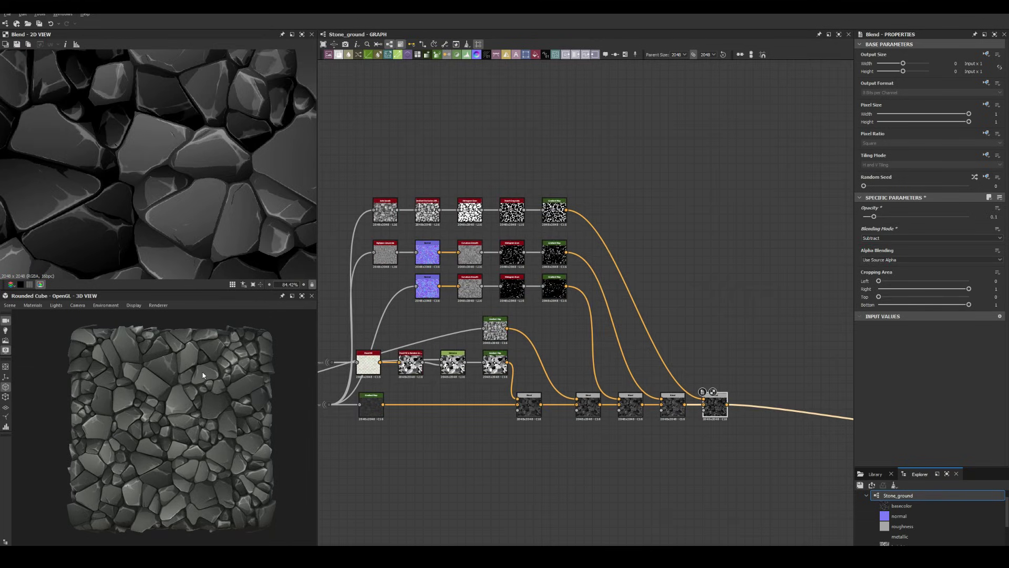
{"action": "scroll", "coordinate": [203, 374], "scroll_direction": "up", "scroll_amount": 5}
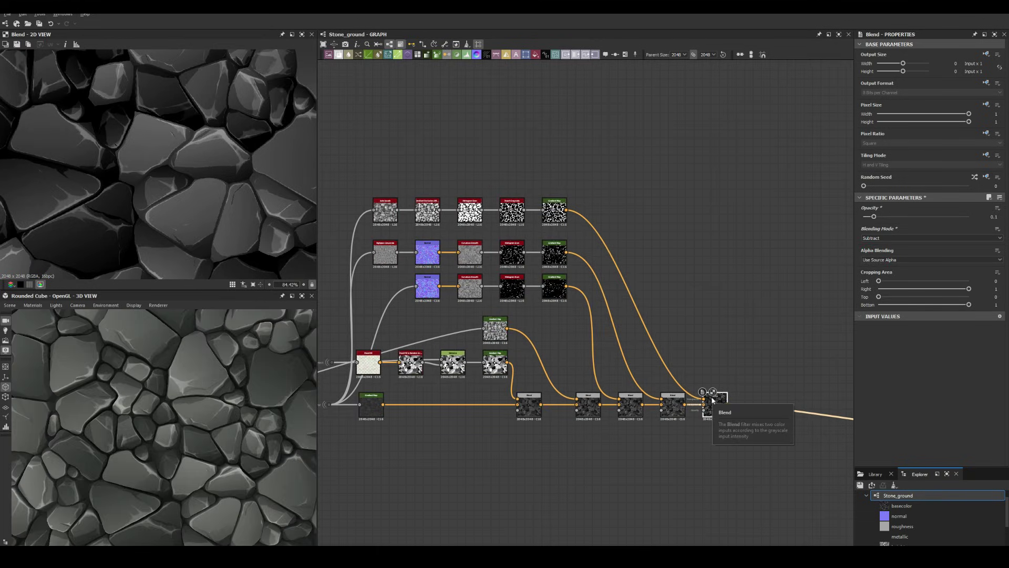
{"action": "scroll", "coordinate": [223, 386], "scroll_direction": "down", "scroll_amount": 3}
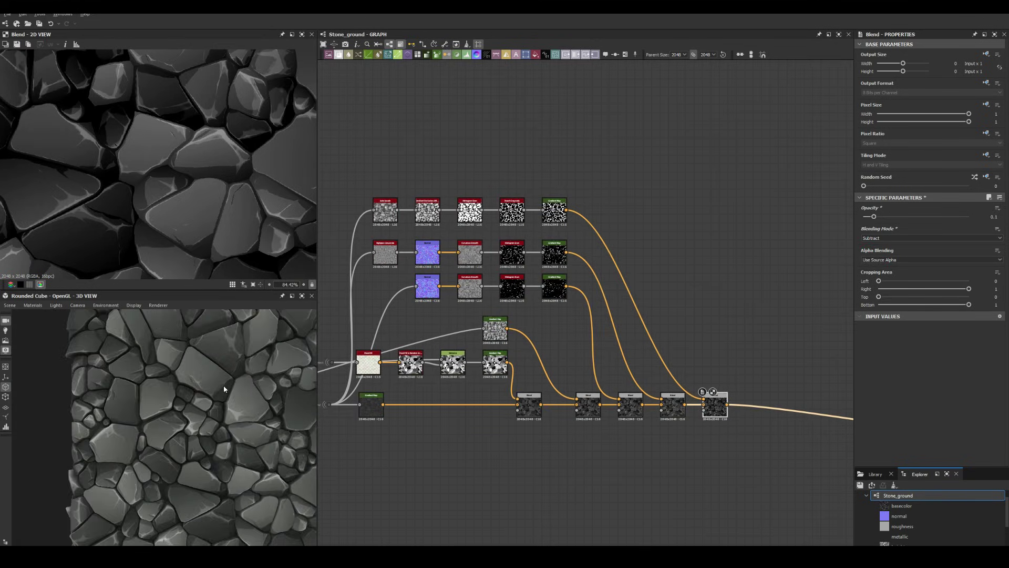
{"action": "scroll", "coordinate": [210, 381], "scroll_direction": "down", "scroll_amount": 2}
{"action": "scroll", "coordinate": [237, 224], "scroll_direction": "down", "scroll_amount": 2}
{"action": "scroll", "coordinate": [237, 224], "scroll_direction": "up", "scroll_amount": 2}
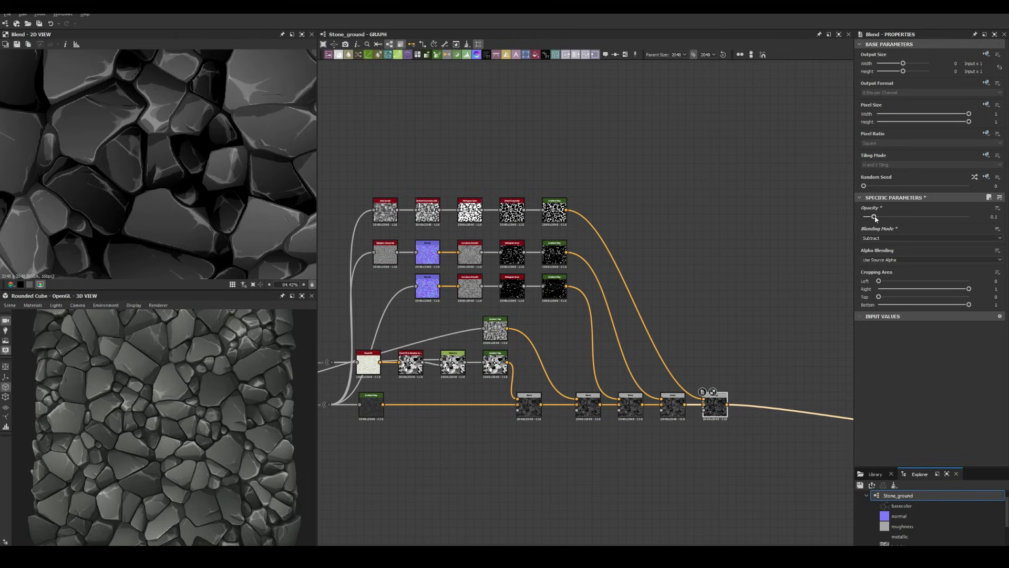
{"action": "left_click_drag", "start_coordinate": [874, 217], "coordinate": [867, 217]}
{"action": "scroll", "coordinate": [683, 257], "scroll_direction": "down", "scroll_amount": 5}
{"action": "scroll", "coordinate": [683, 257], "scroll_direction": "up", "scroll_amount": 4}
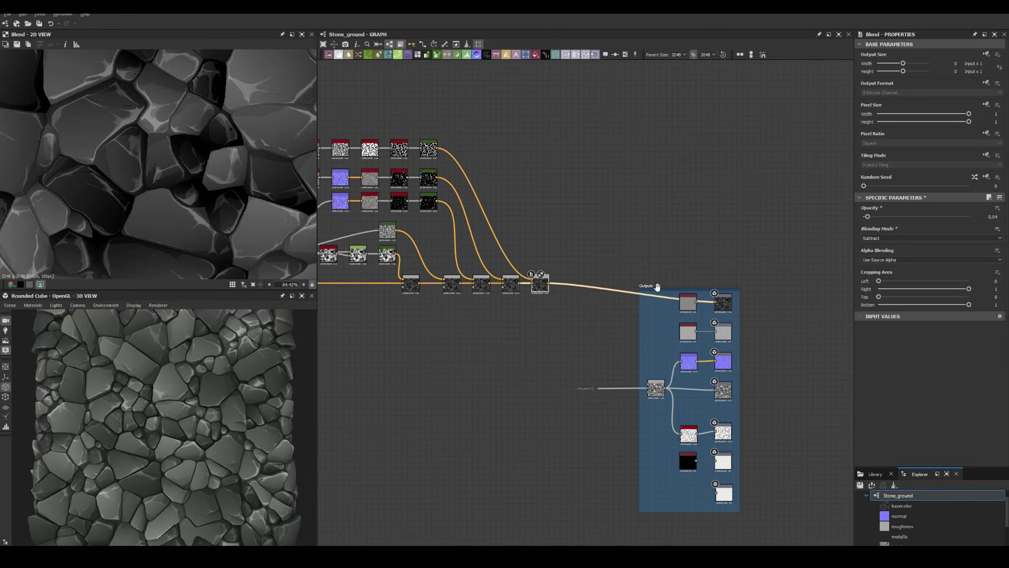
{"action": "left_click_drag", "start_coordinate": [657, 284], "coordinate": [793, 284]}
{"action": "middle_click_drag", "start_coordinate": [318, 338], "coordinate": [491, 333]}
Place a Stone_ground portal followed by a brightened, contrast-raised Levels node.
{"action": "scroll", "coordinate": [492, 334], "scroll_direction": "up", "scroll_amount": 3}
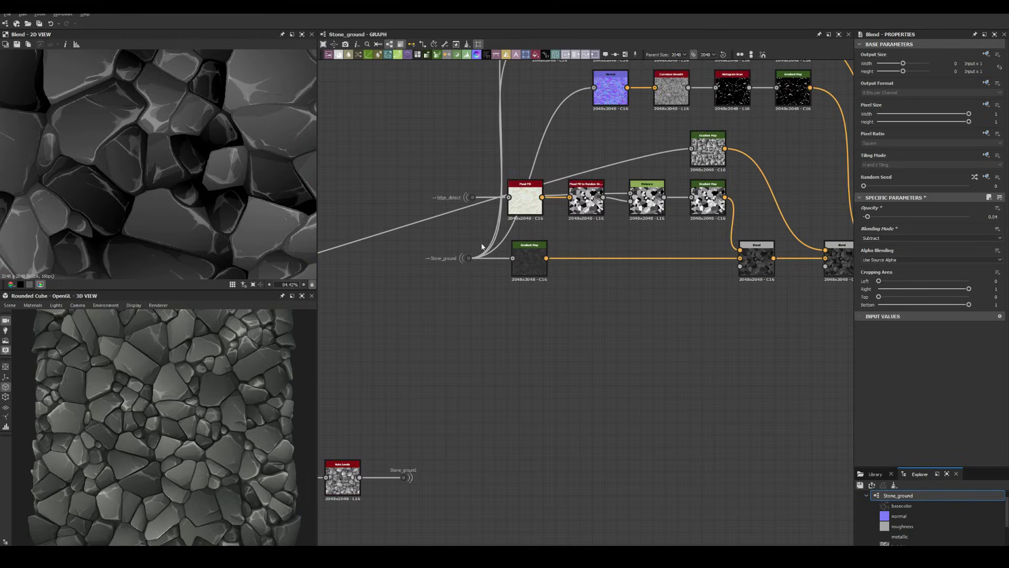
{"action": "left_click_drag", "start_coordinate": [586, 308], "coordinate": [535, 371]}
{"action": "key", "text": "ctrl+l"}
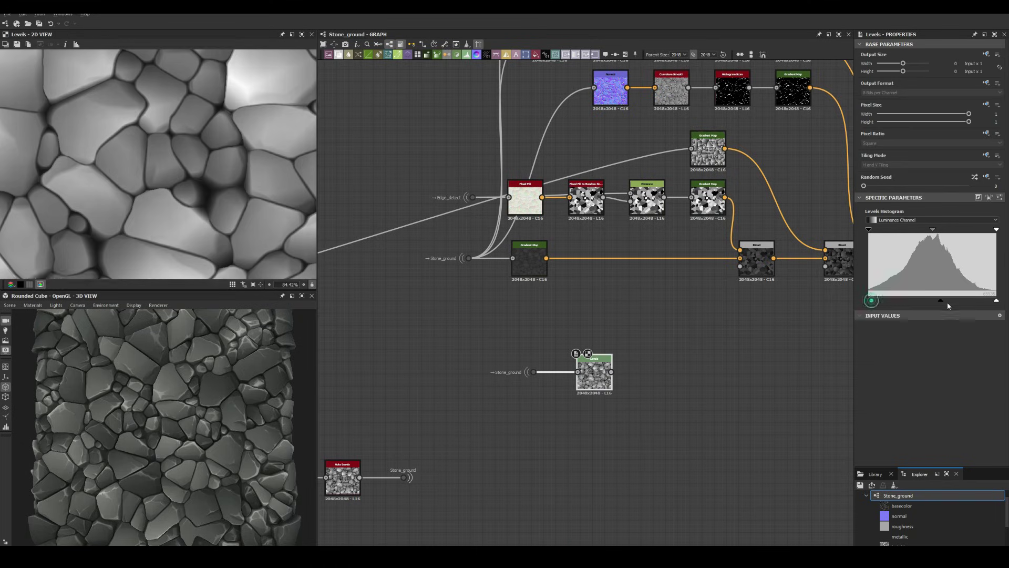
{"action": "left_click_drag", "start_coordinate": [868, 300], "coordinate": [971, 303]}
Add an Add Sub Blend at 0.05 fed by Distance, then a Multiply Blend at 0.11.
{"action": "key", "text": "ctrl+b"}
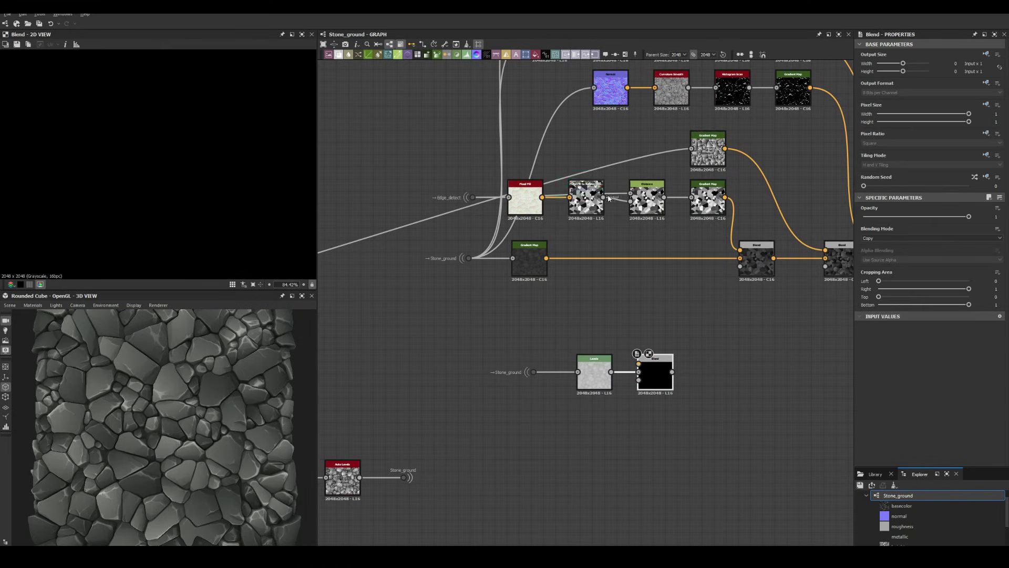
{"action": "left_click_drag", "start_coordinate": [664, 197], "coordinate": [639, 363]}
{"action": "left_click", "coordinate": [895, 238]}
{"action": "left_click", "coordinate": [878, 263]}
{"action": "left_click", "coordinate": [868, 216]}
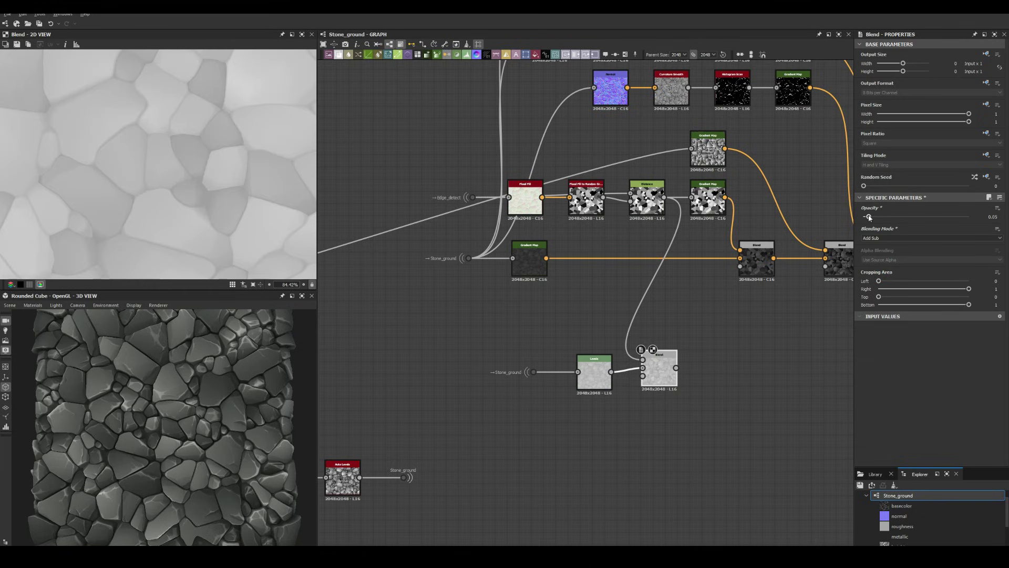
{"action": "key", "text": "ctrl+b"}
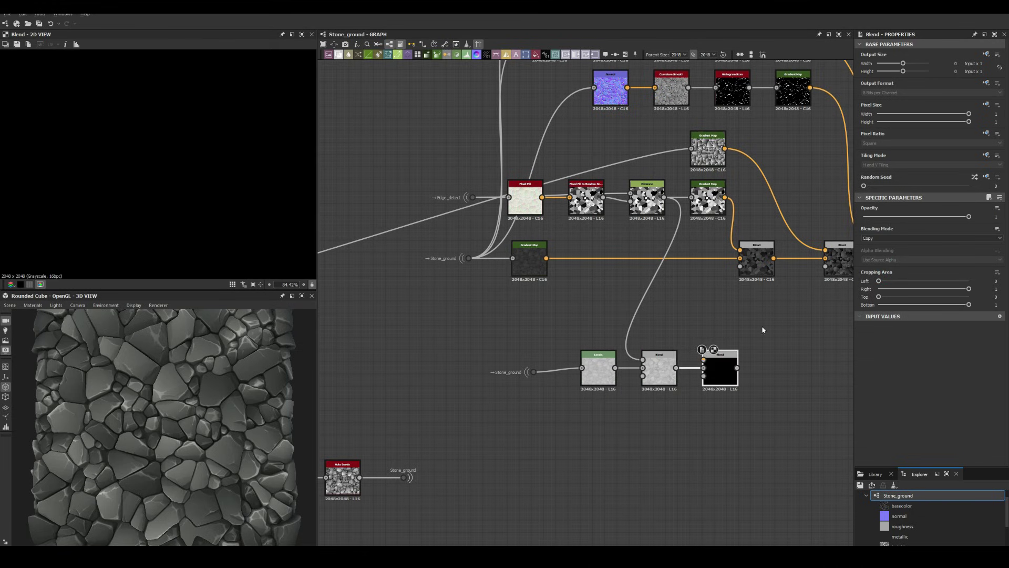
{"action": "left_click", "coordinate": [872, 238]}
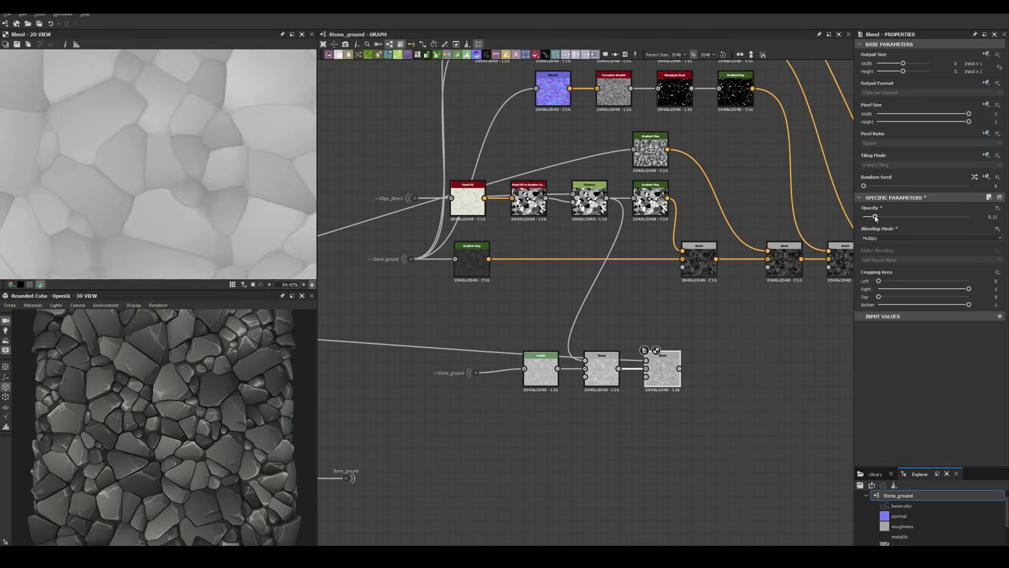
{"action": "left_click", "coordinate": [873, 217]}
{"action": "middle_click_drag", "start_coordinate": [657, 372], "coordinate": [593, 381]}
Chain two Add (Linear Dodge) Blends, connecting another mask into the second.
{"action": "key", "text": "ctrl+b"}
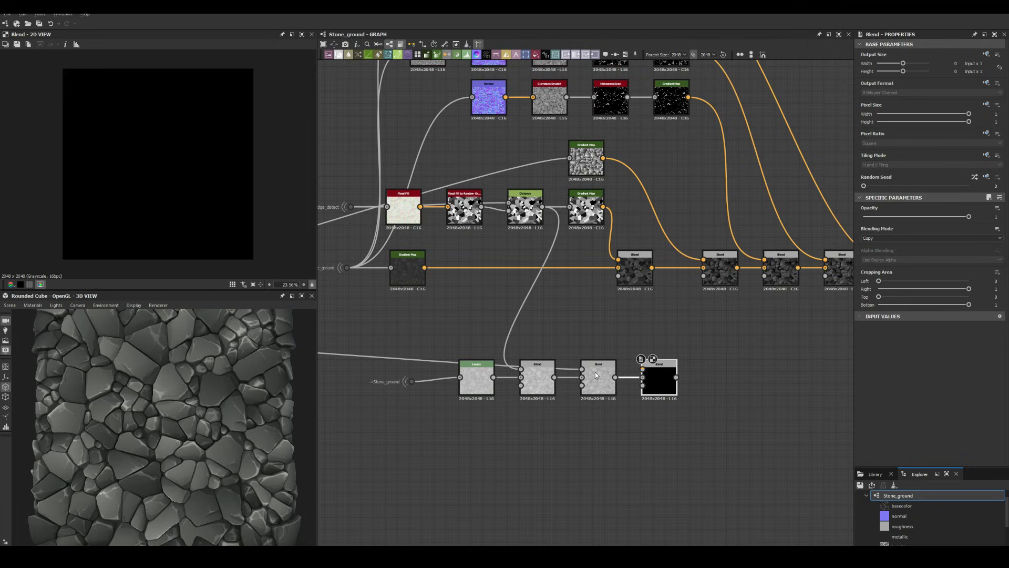
{"action": "left_click", "coordinate": [874, 242]}
{"action": "left_click", "coordinate": [869, 216]}
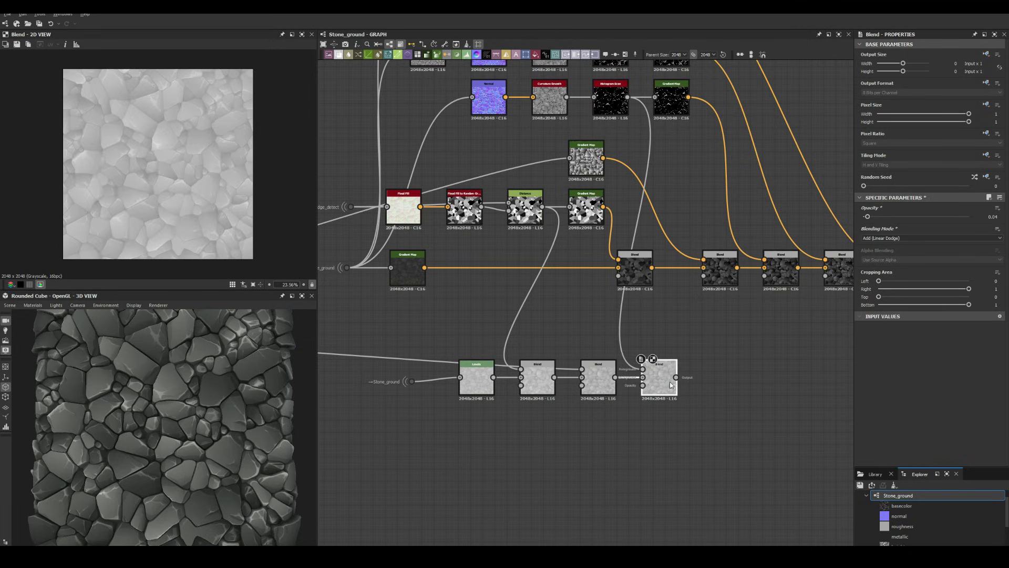
{"action": "key", "text": "ctrl+b"}
{"action": "scroll", "coordinate": [687, 377], "scroll_direction": "down", "scroll_amount": 1}
{"action": "left_click_drag", "start_coordinate": [637, 102], "coordinate": [699, 370]}
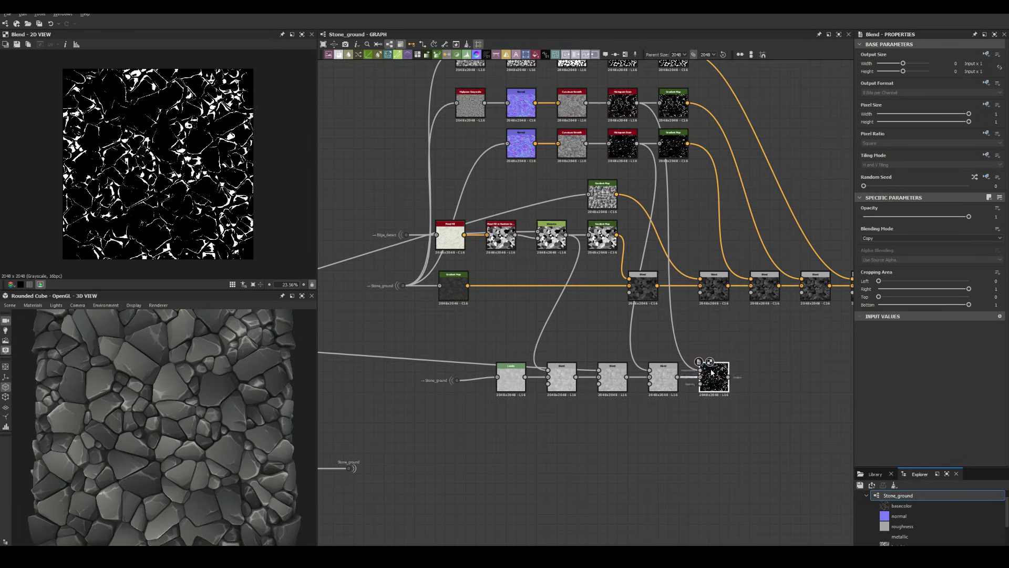
{"action": "left_click", "coordinate": [867, 238]}
{"action": "left_click", "coordinate": [868, 216]}
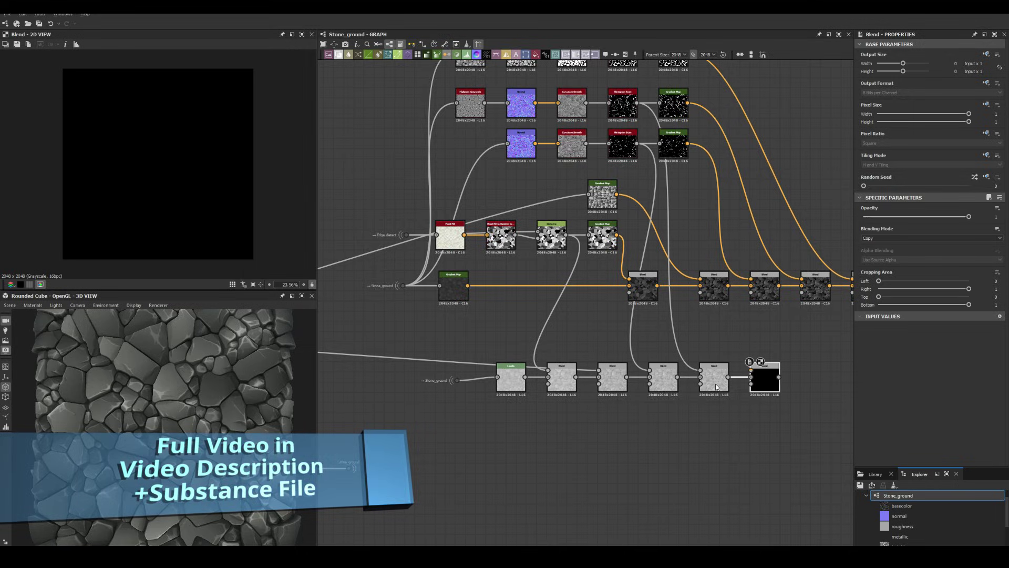
Finish the roughness chain with a Subtract Blend fed by a mask.
{"action": "scroll", "coordinate": [750, 349], "scroll_direction": "down", "scroll_amount": 1}
{"action": "left_click_drag", "start_coordinate": [867, 217], "coordinate": [972, 217]}
{"action": "left_click", "coordinate": [886, 238]}
{"action": "left_click", "coordinate": [886, 235]}
Set the subtract Blend opacity to 0.06 and frame the nodes, titling the first frame Albedo.
{"action": "left_click", "coordinate": [870, 216]}
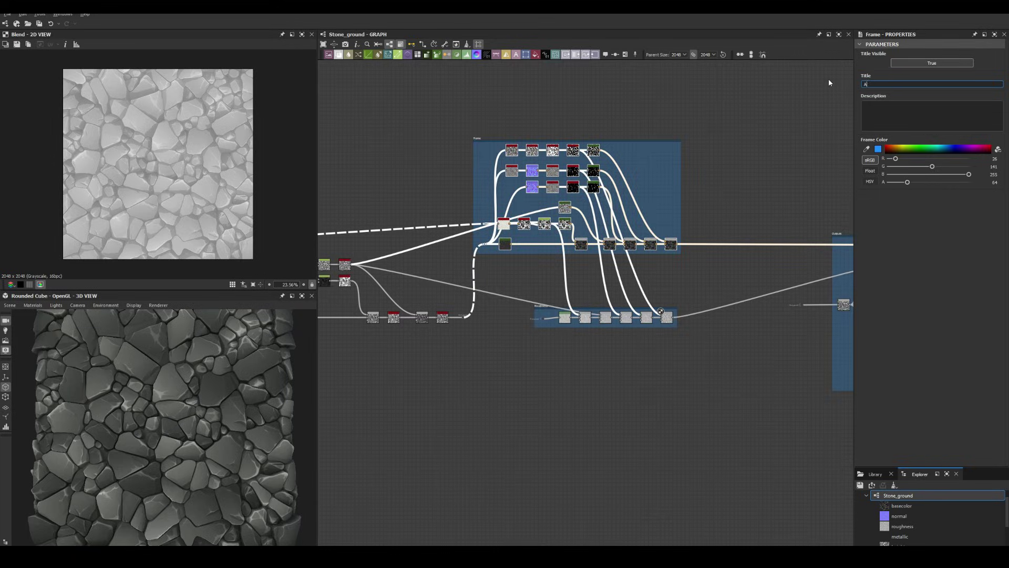
{"action": "type", "text": "lbedo"}
{"action": "key", "text": "Return"}
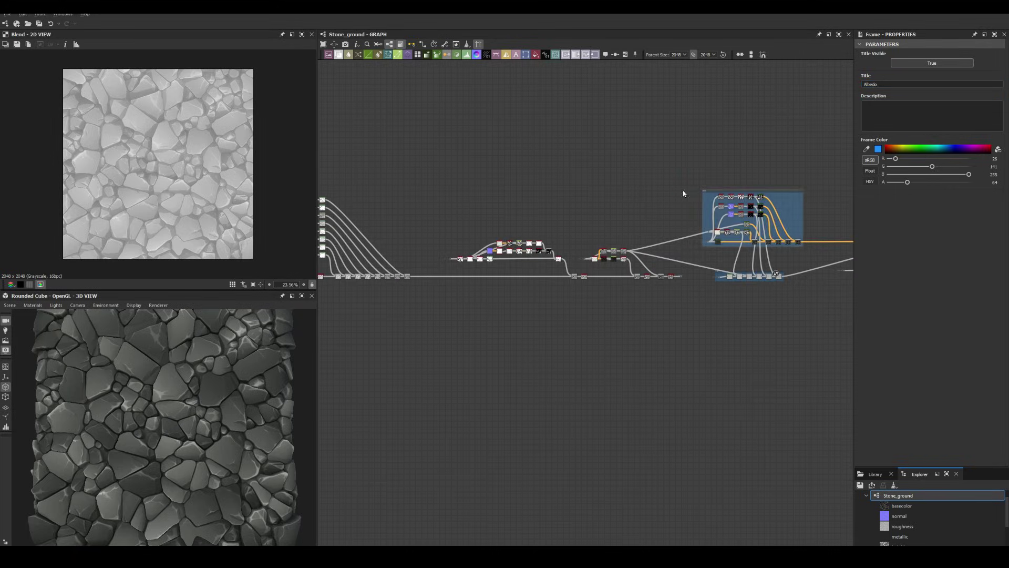
{"action": "scroll", "coordinate": [683, 194], "scroll_direction": "down", "scroll_amount": 3}
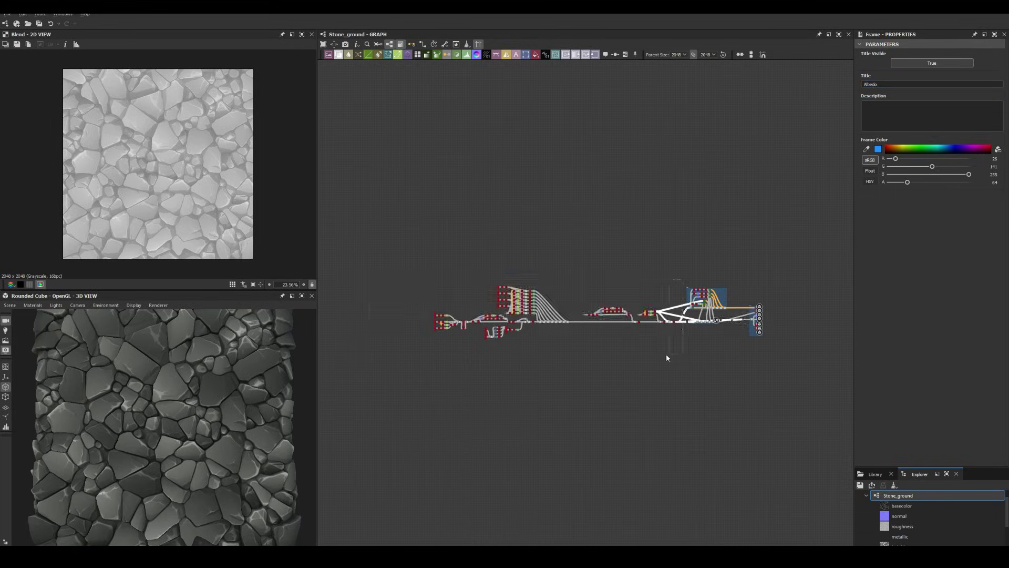
{"action": "right_click", "coordinate": [434, 322]}
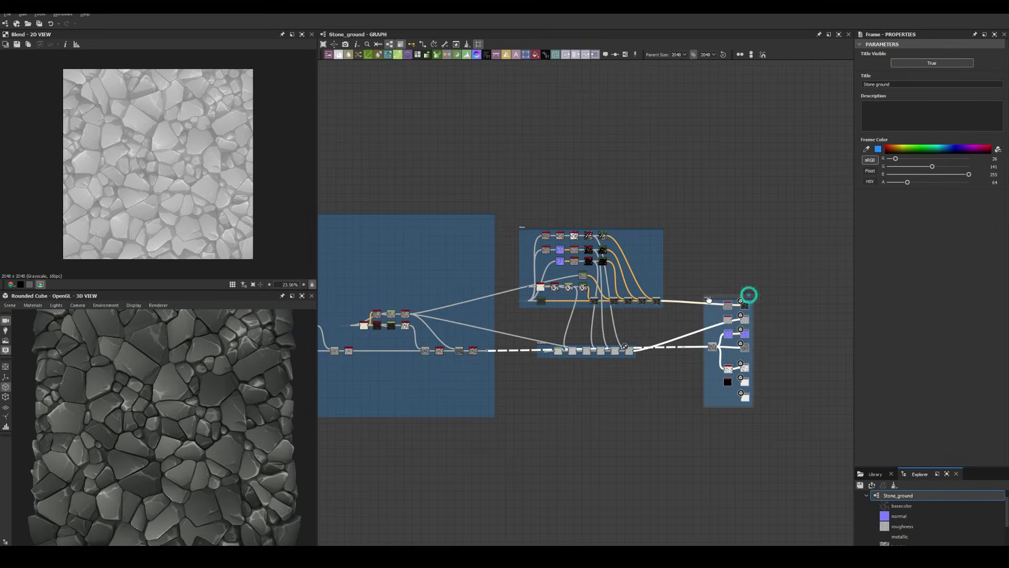
Preview the material on a Rounded Cylinder mesh in the 3D View.
{"action": "left_click", "coordinate": [5, 387]}
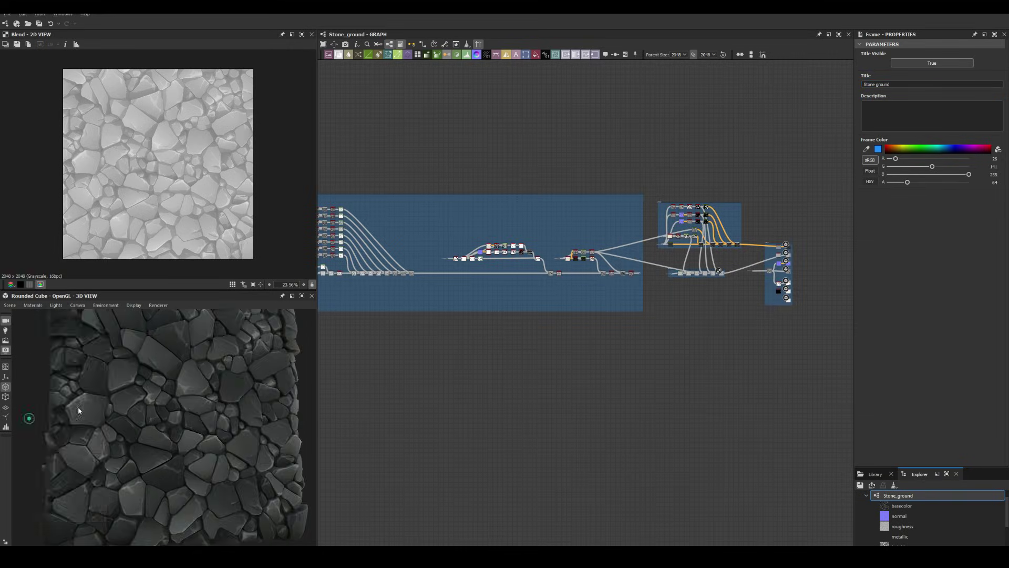
{"action": "left_click", "coordinate": [77, 406]}
{"action": "scroll", "coordinate": [170, 419], "scroll_direction": "down", "scroll_amount": 5}
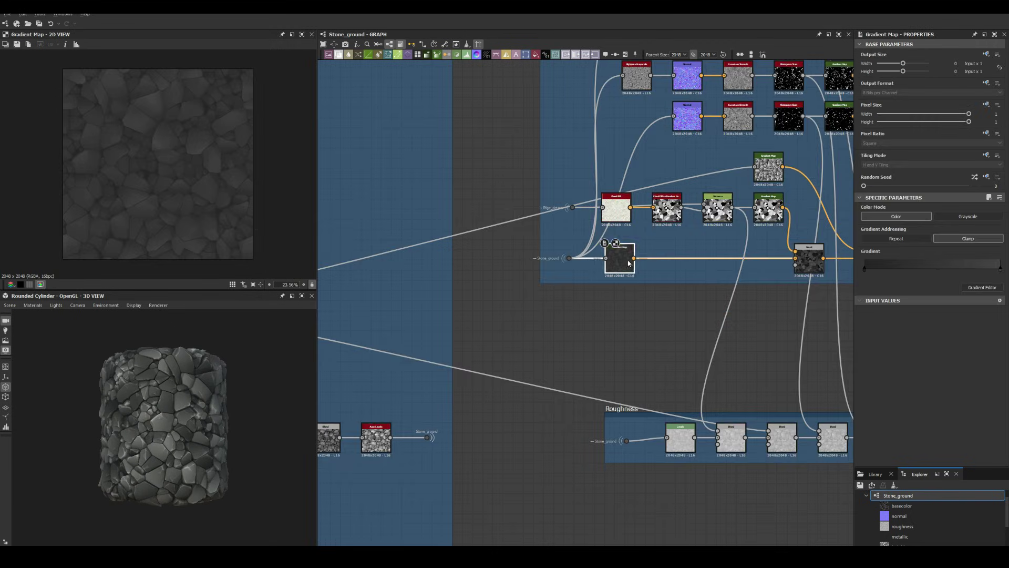
Set the Gradient Map key colour to #5e5353, then inspect the Blend nodes in the Albedo frame.
{"action": "left_click", "coordinate": [1000, 268]}
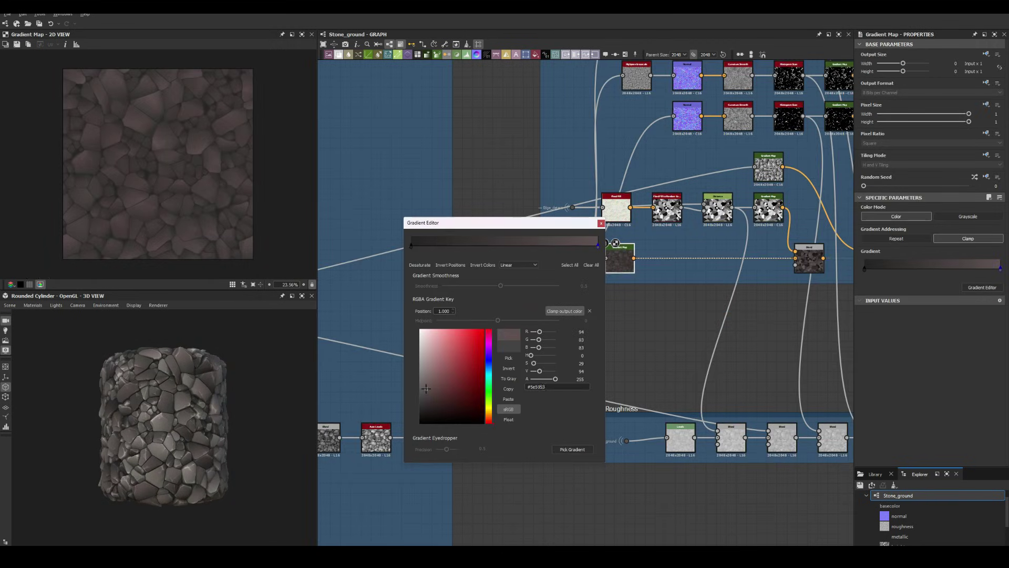
{"action": "left_click", "coordinate": [626, 260]}
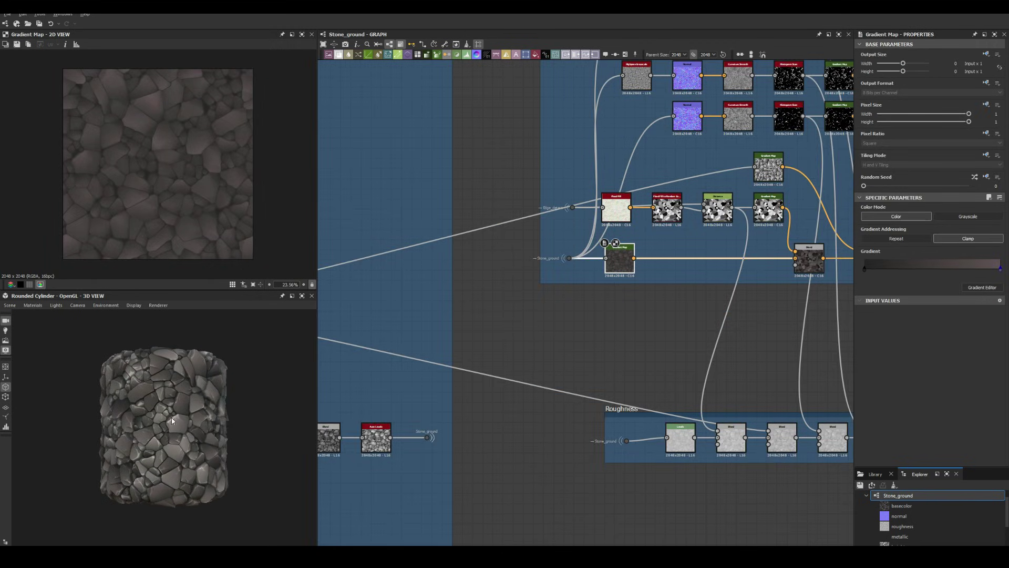
{"action": "middle_click_drag", "start_coordinate": [552, 236], "coordinate": [332, 333]}
{"action": "left_click", "coordinate": [588, 353]}
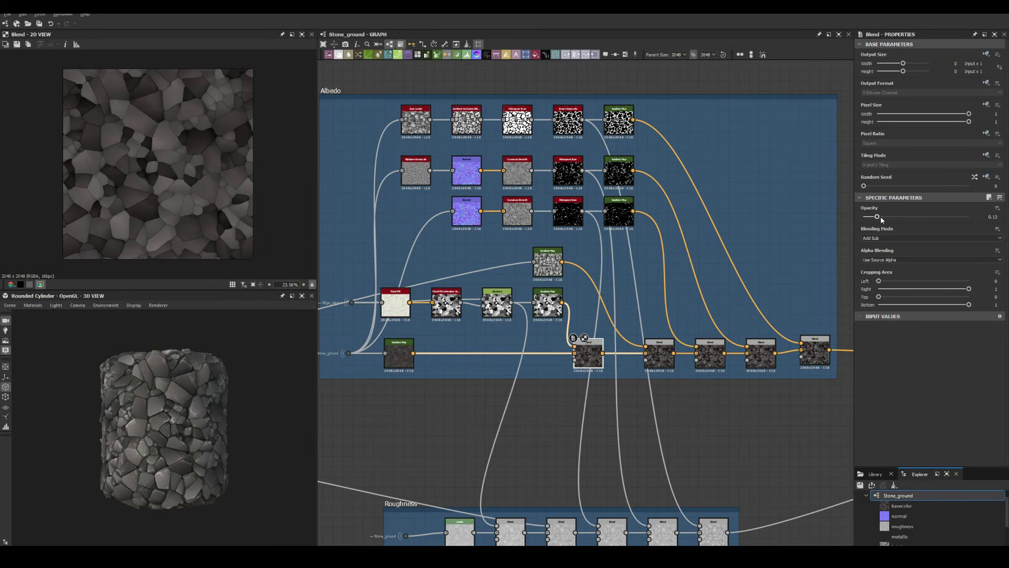
{"action": "scroll", "coordinate": [224, 194], "scroll_direction": "down", "scroll_amount": 2}
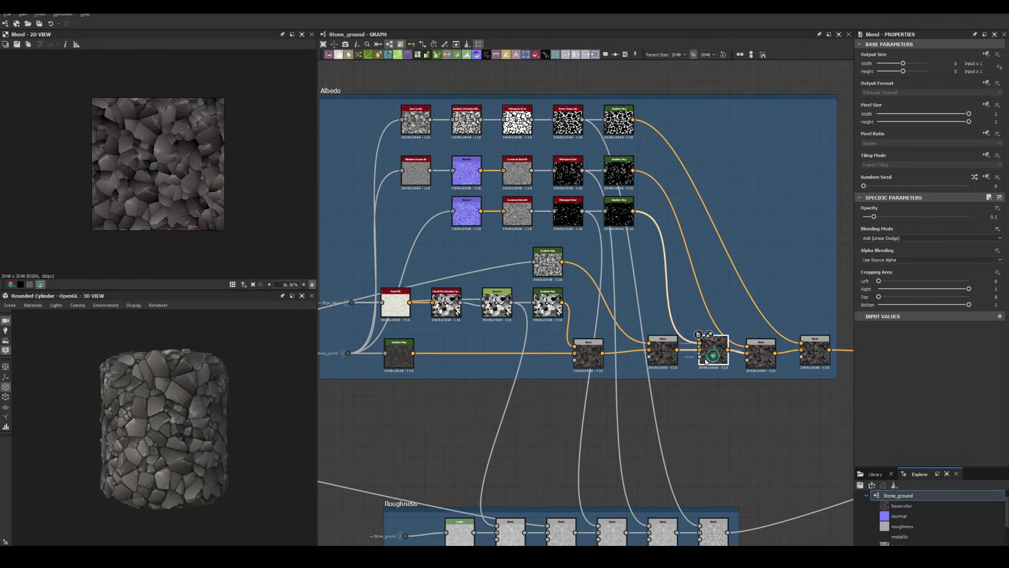
{"action": "scroll", "coordinate": [693, 315], "scroll_direction": "down", "scroll_amount": 3}
{"action": "scroll", "coordinate": [696, 322], "scroll_direction": "down", "scroll_amount": 2}
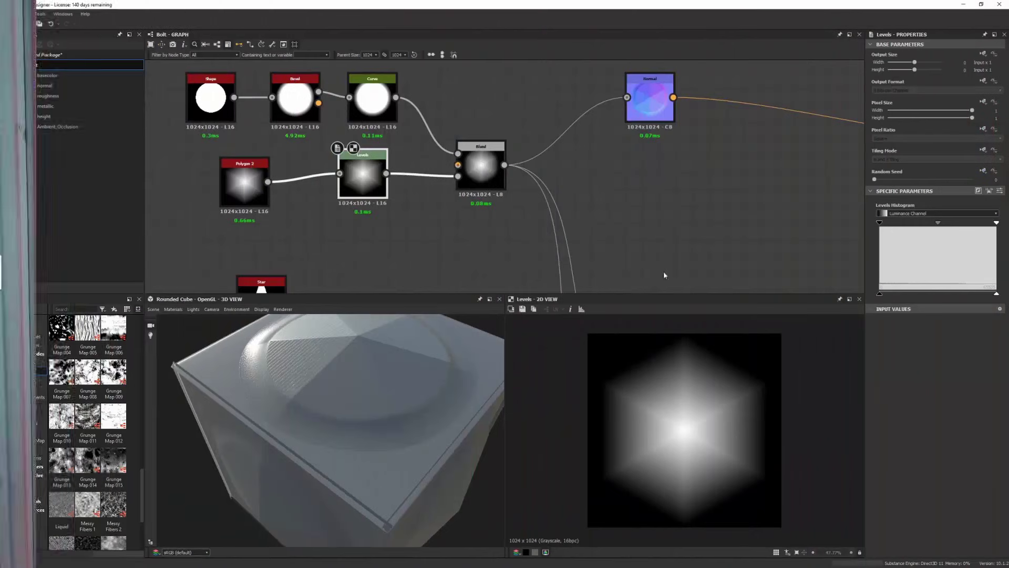
Lower the Levels white point so the Bolt's hexagon head turns solid white.
{"action": "left_click_drag", "start_coordinate": [997, 223], "coordinate": [911, 222]}
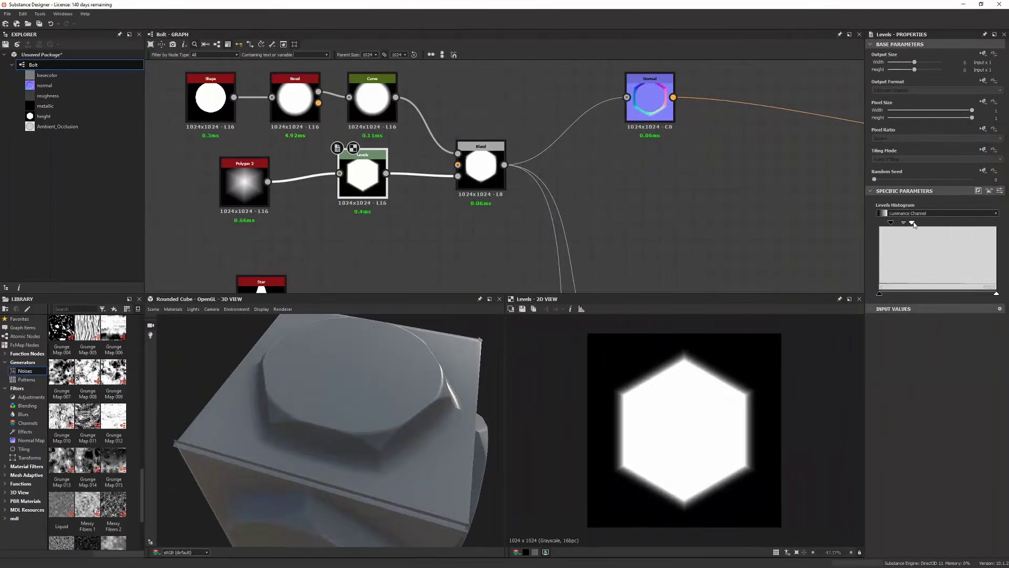
Orbit the 3D View to show the deep blue corrugated metal sheet at an angle.
{"action": "scroll", "coordinate": [391, 405], "scroll_direction": "up", "scroll_amount": 3}
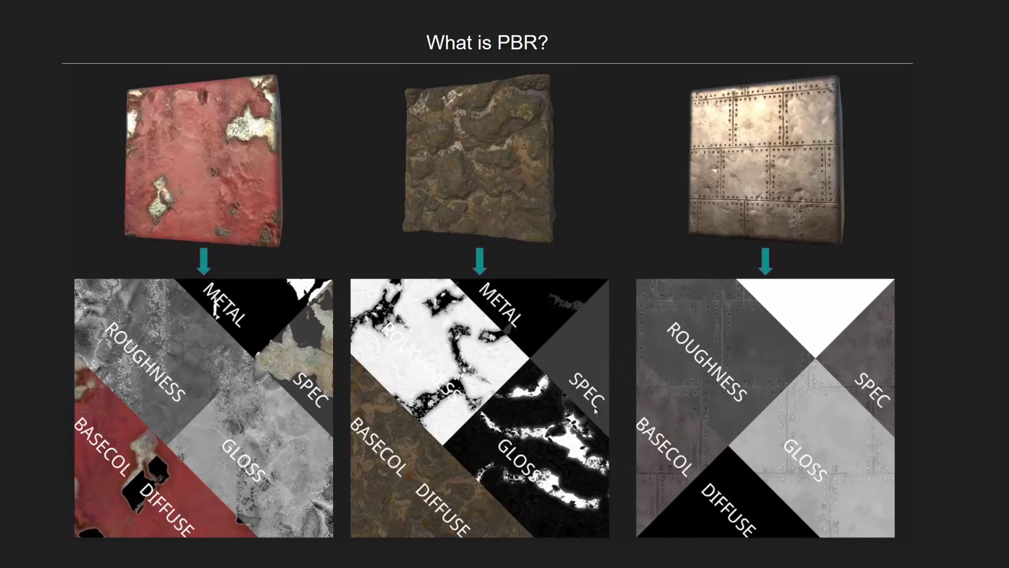
{"action": "key", "text": "Right"}
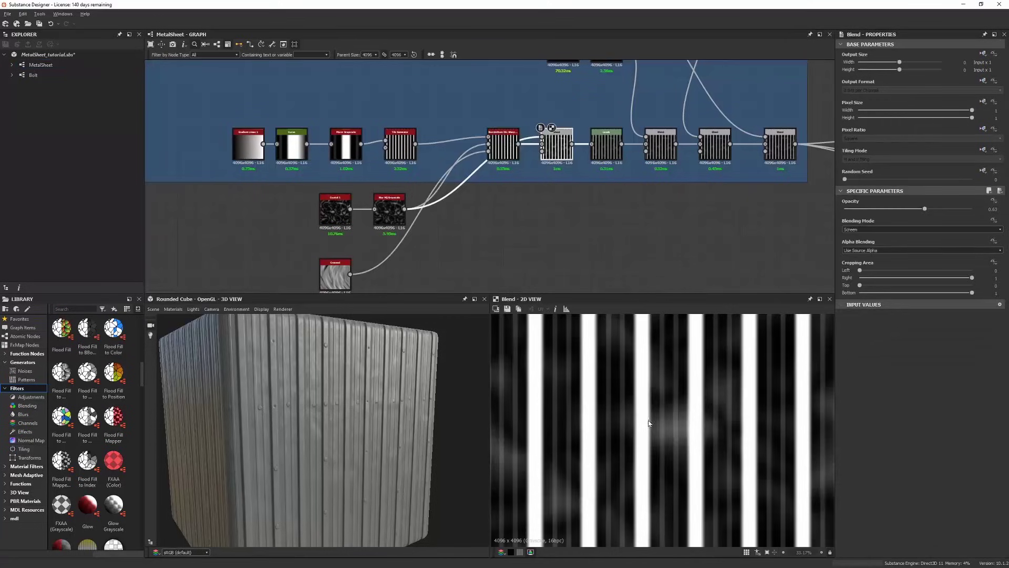
{"action": "left_click_drag", "start_coordinate": [222, 389], "coordinate": [420, 424], "text": "alt"}
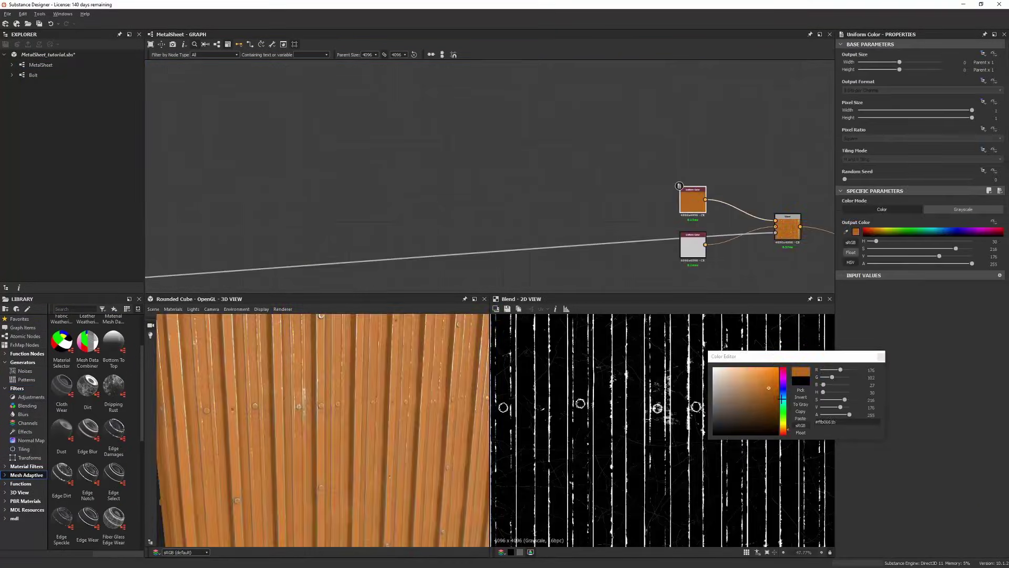
{"action": "left_click_drag", "start_coordinate": [327, 401], "coordinate": [361, 420], "text": "alt"}
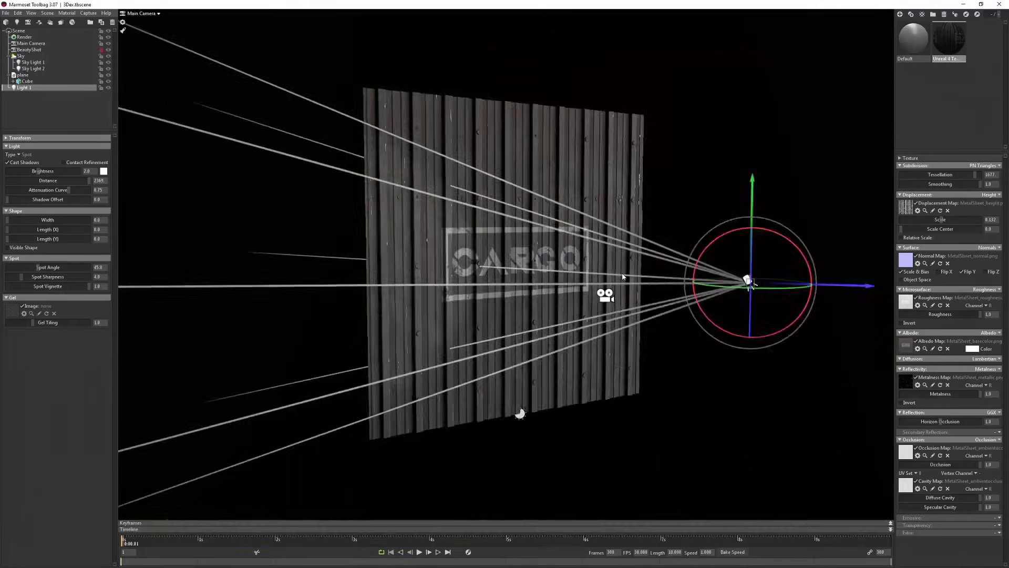
Zoom and orbit the camera to an angled view of the lit CARGO metal sheet.
{"action": "scroll", "coordinate": [623, 277], "scroll_direction": "down", "scroll_amount": 5}
{"action": "left_click_drag", "start_coordinate": [622, 277], "coordinate": [683, 263]}
{"action": "scroll", "coordinate": [717, 301], "scroll_direction": "up", "scroll_amount": 10}
{"action": "left_click_drag", "start_coordinate": [718, 301], "coordinate": [695, 222]}
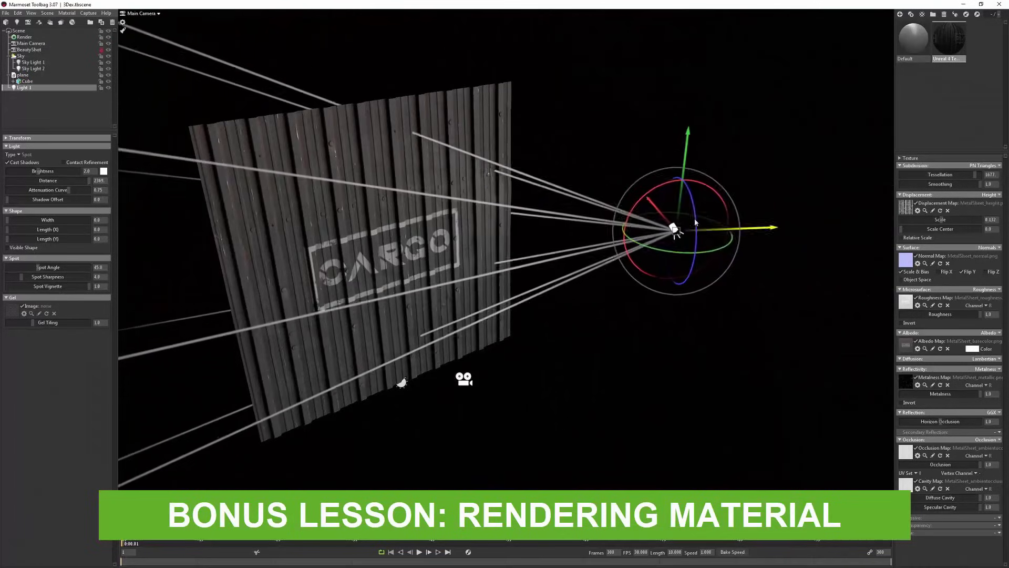